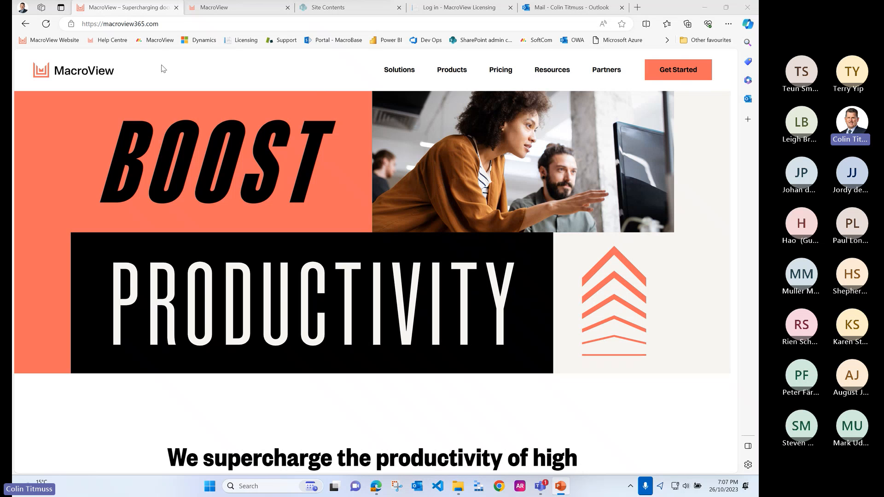
Step: Open MacroView's free trial request form, select DMS Professional (Mail + DMS Pro) as the product, and review the remaining fields
left_click(686, 80)
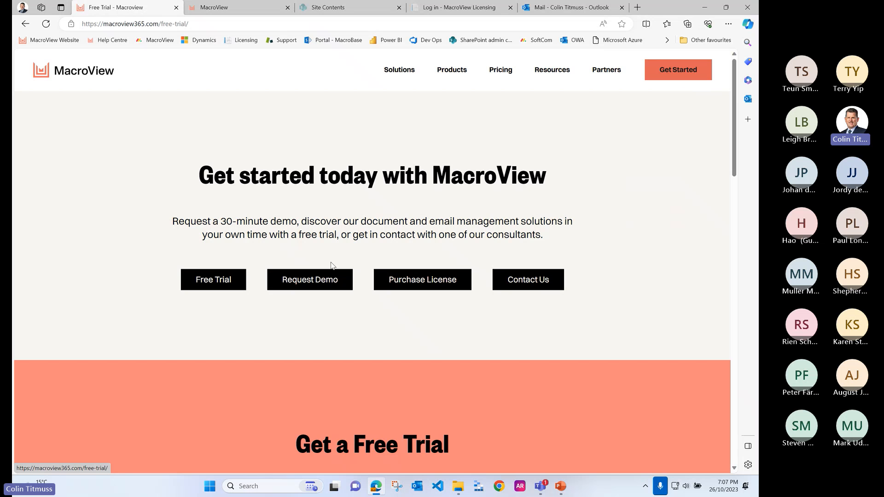
left_click(224, 286)
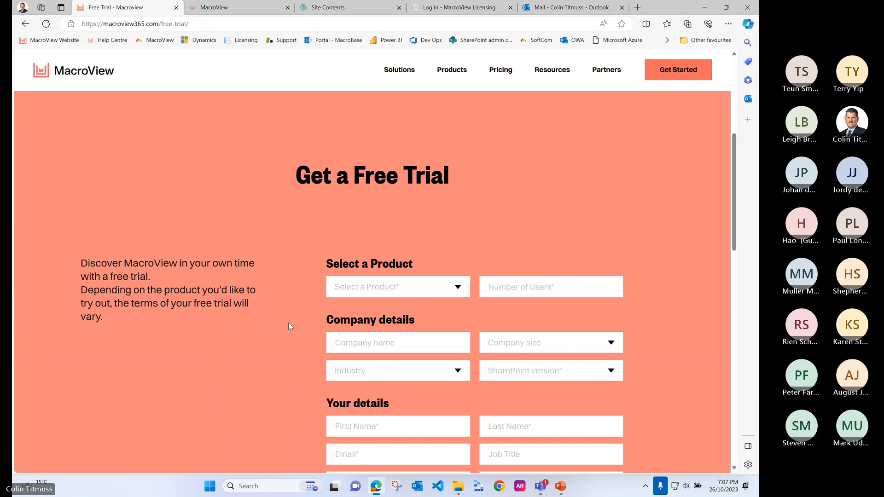
scroll(288, 326, "down", 1)
left_click(379, 225)
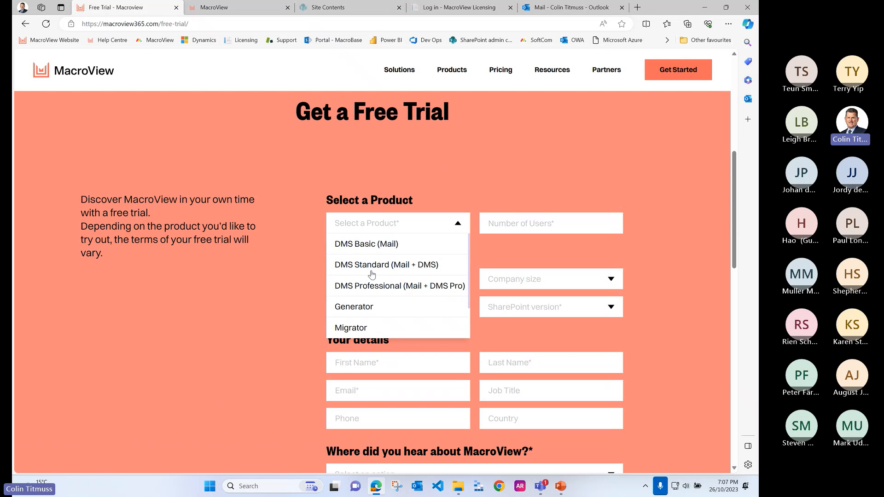
left_click(386, 289)
scroll(241, 322, "down", 3)
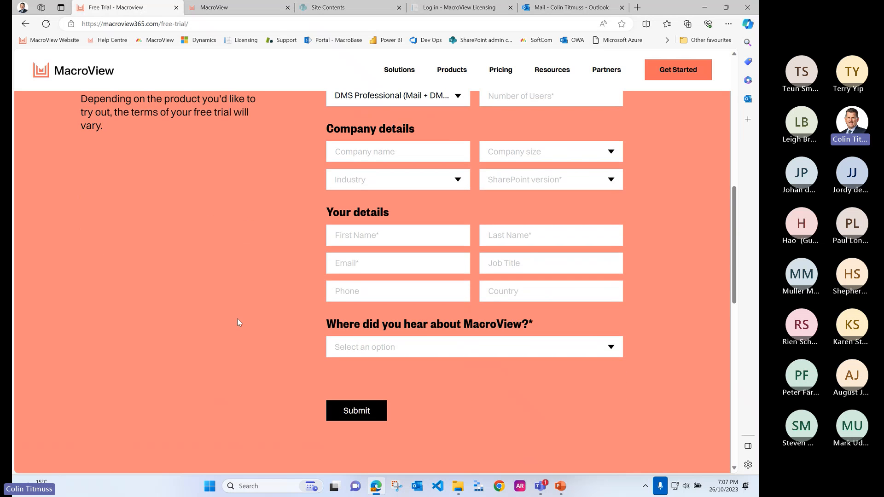
scroll(237, 320, "up", 3)
scroll(238, 320, "up", 3)
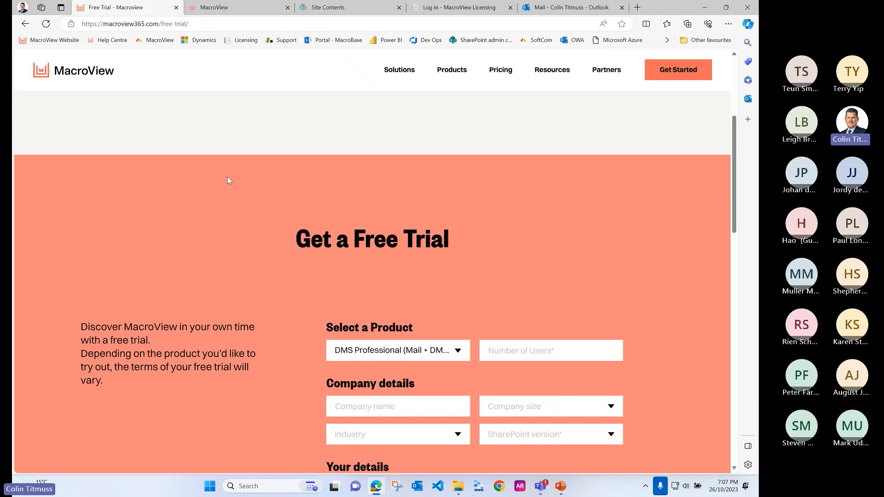
Step: Open the Downloads category in the MacroView support knowledge base and look over the DMS and DMS Pro downloads
left_click(231, 9)
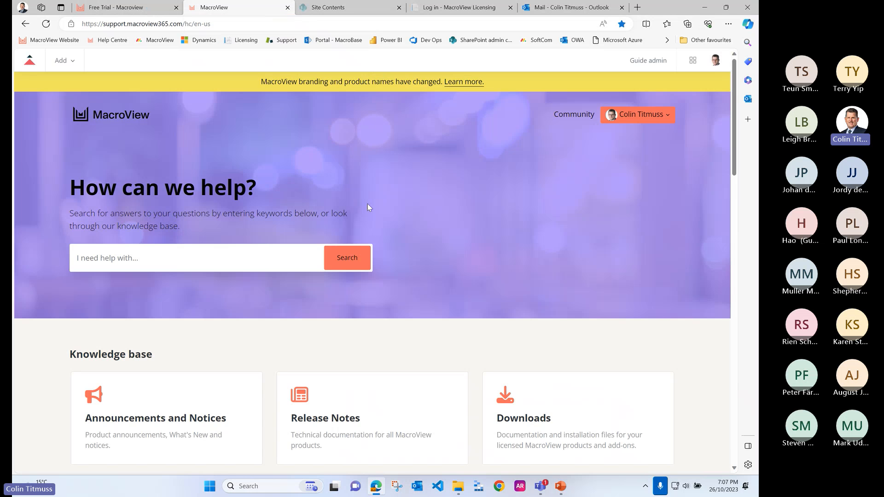
scroll(441, 266, "down", 3)
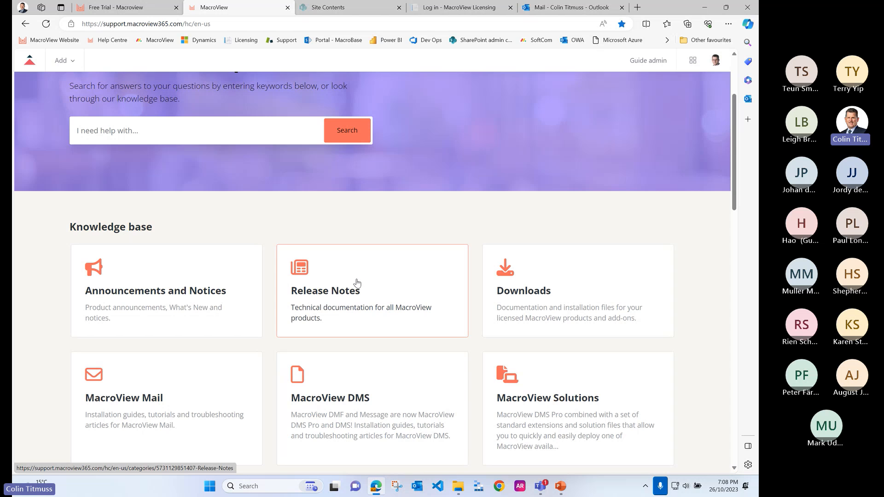
left_click(532, 293)
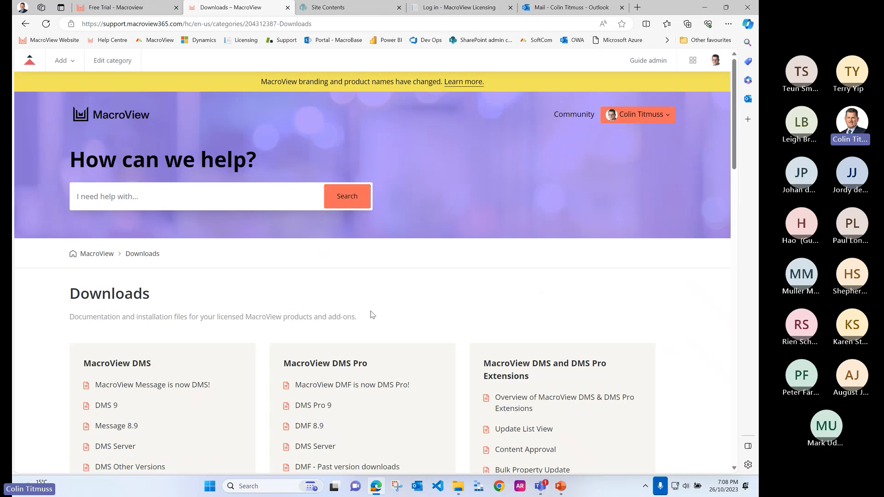
scroll(378, 316, "down", 2)
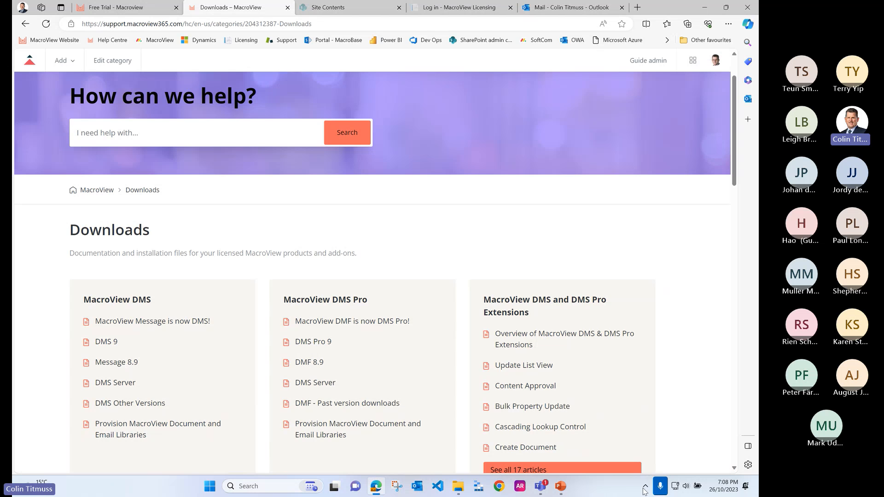
Step: Launch the installer MacroView_DMS_Pro_x64 9.6.38.exe from the Webinar folder in File Explorer and allow it to run
left_click(458, 486)
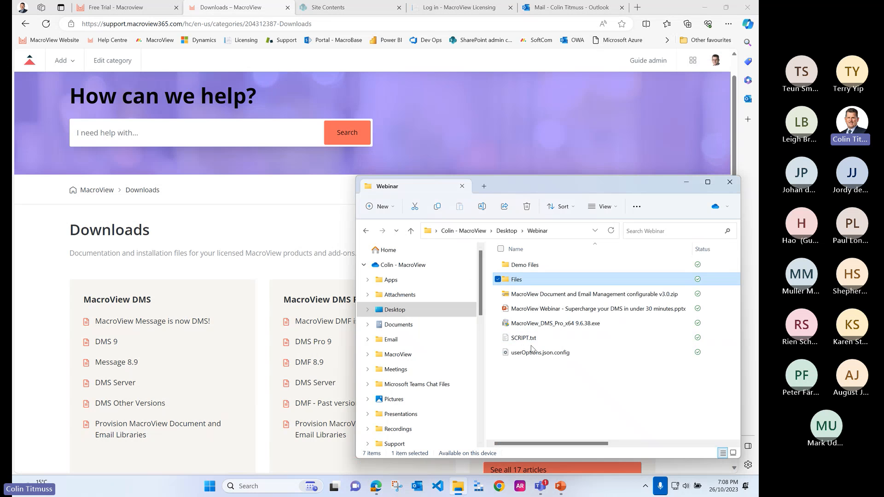
left_click(581, 325)
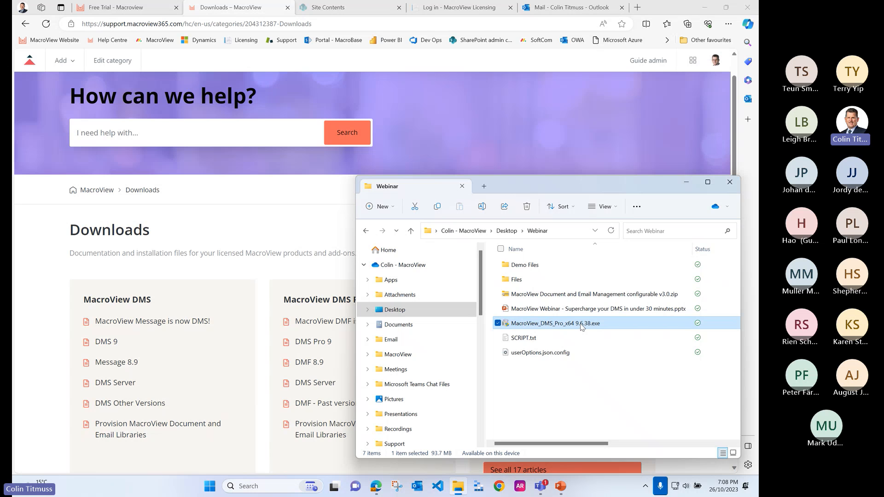
double_click(582, 325)
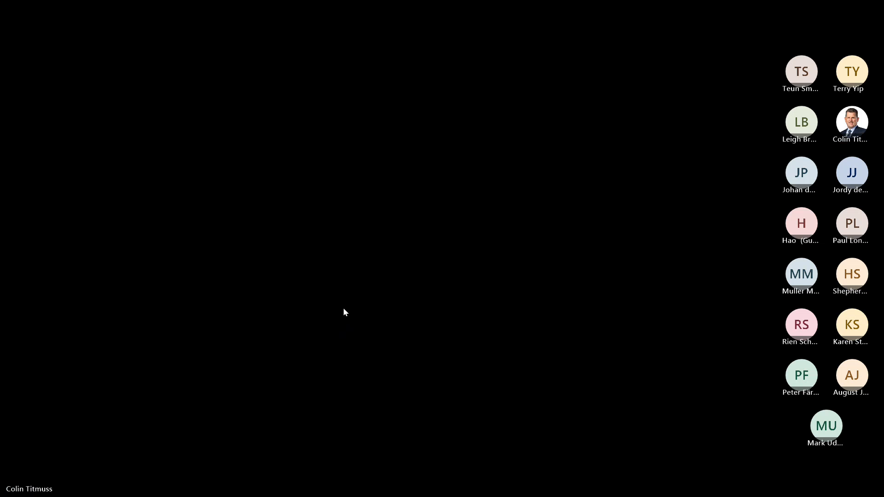
left_click(343, 308)
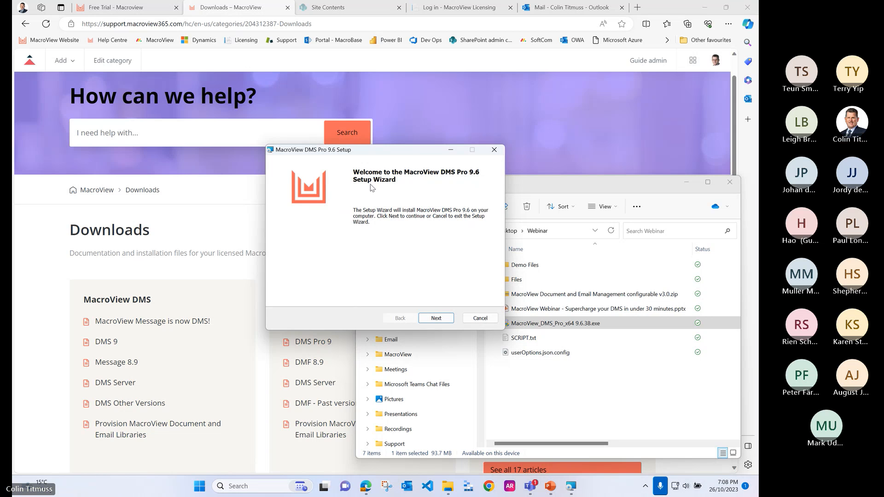
Step: Accept the licence agreement, install MacroView DMS Pro 9.6, and finish the setup wizard
left_click(436, 318)
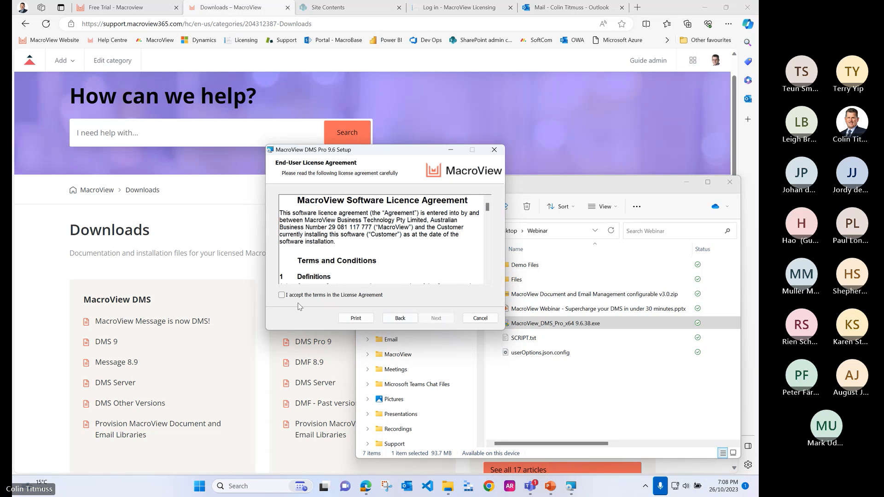
left_click(281, 295)
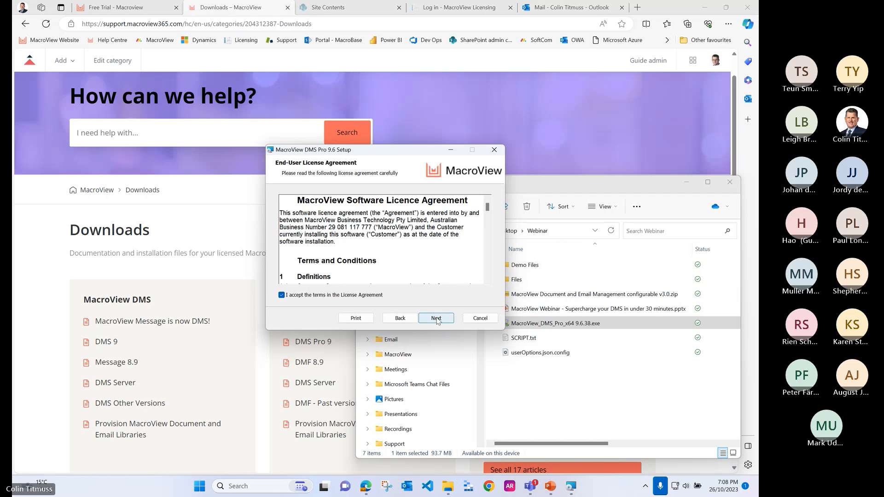
left_click(437, 319)
left_click(437, 319)
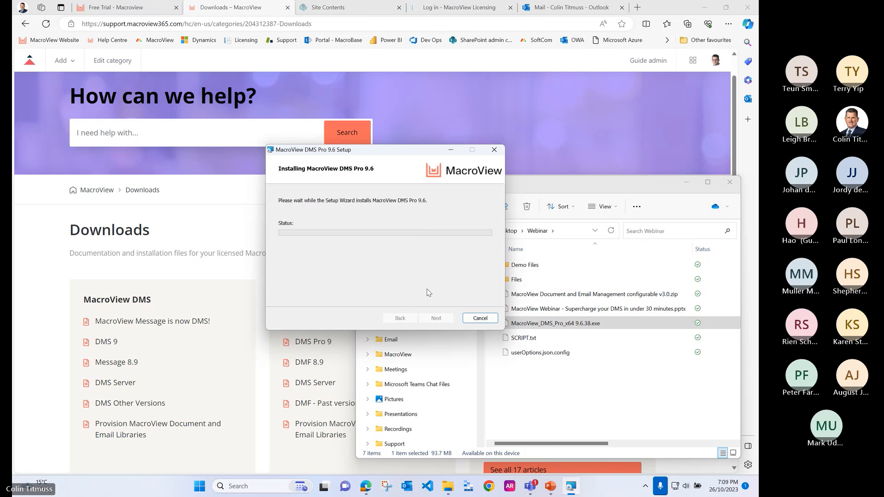
left_click(443, 319)
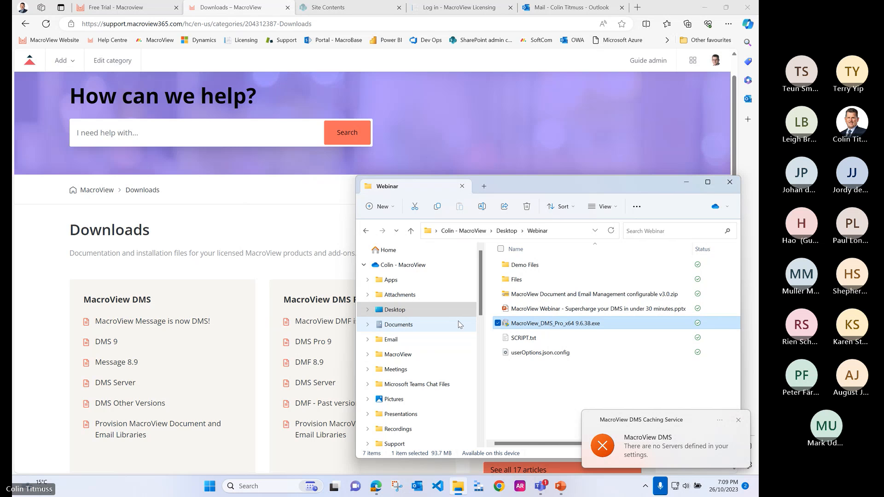
Step: Show the desktop and launch MacroView DMS Explorer
key("super")
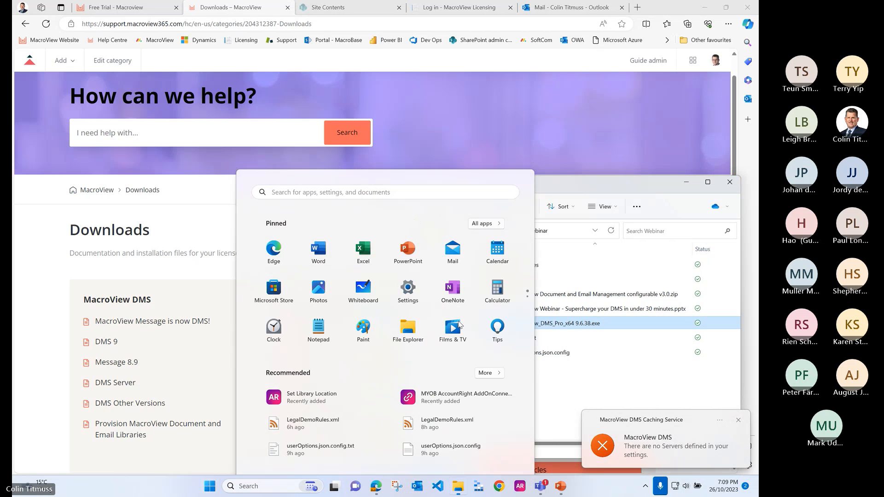
key("super")
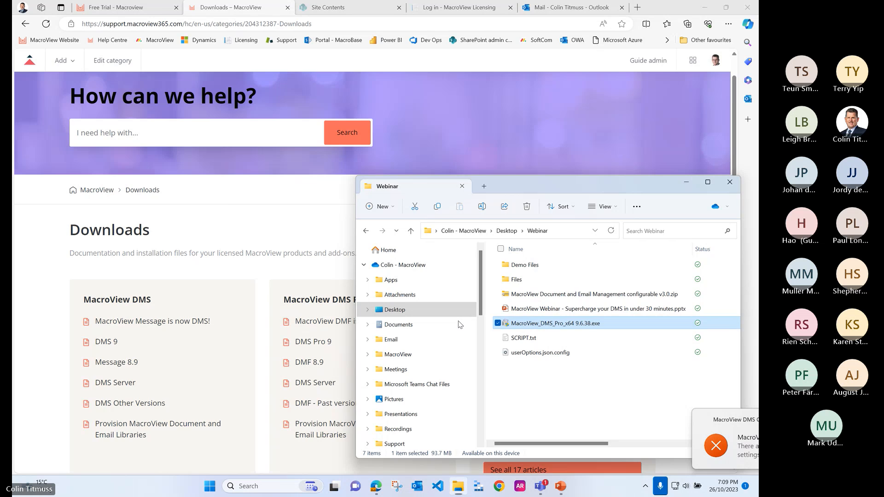
key("super+d")
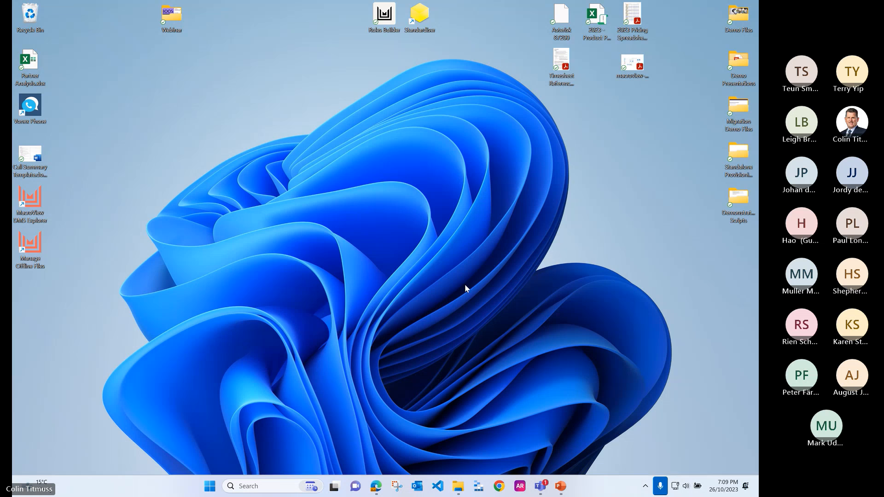
left_click(38, 201)
double_click(38, 201)
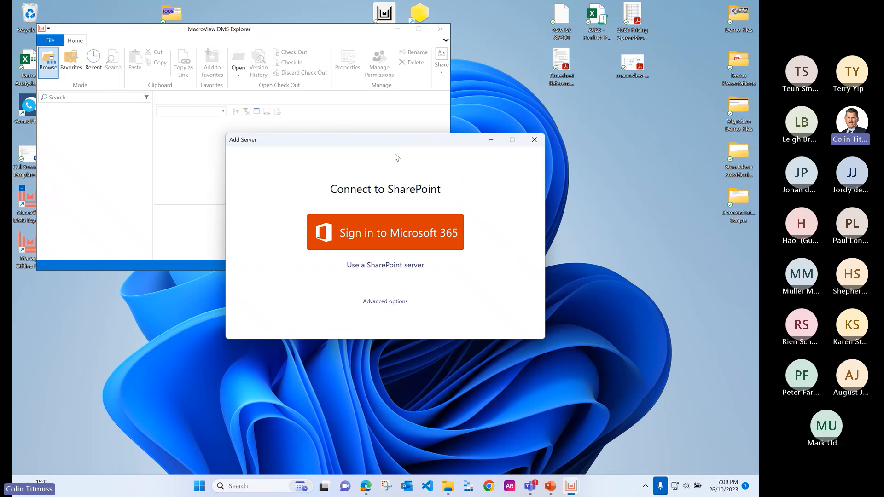
Step: Connect to SharePoint by signing in to Microsoft 365 with the workplace account, and maximize the DMS Explorer window
left_click(406, 238)
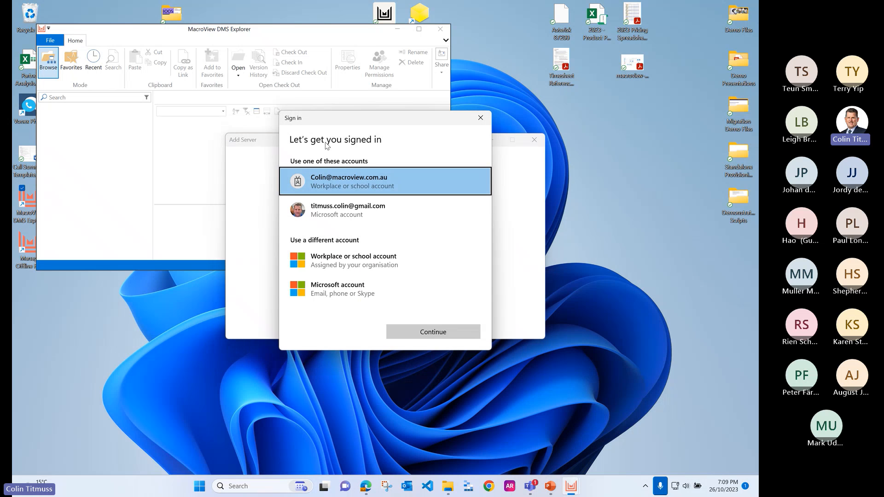
left_click(437, 332)
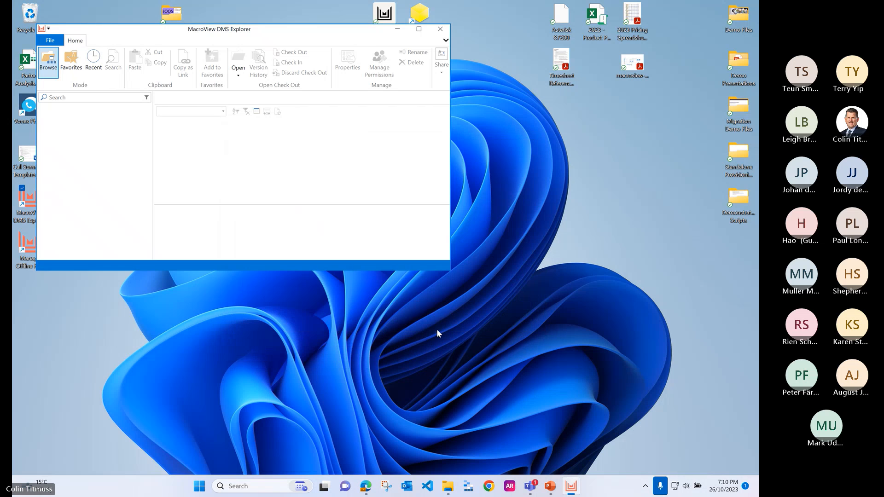
left_click(662, 352)
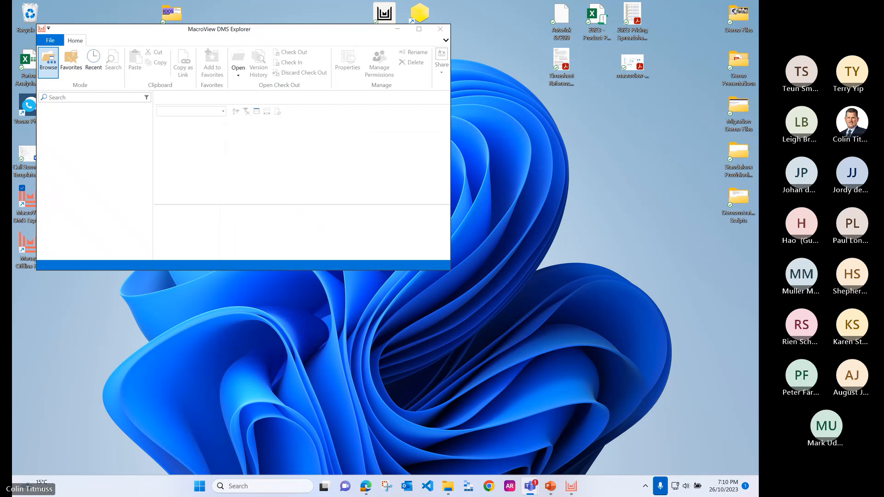
left_click(418, 29)
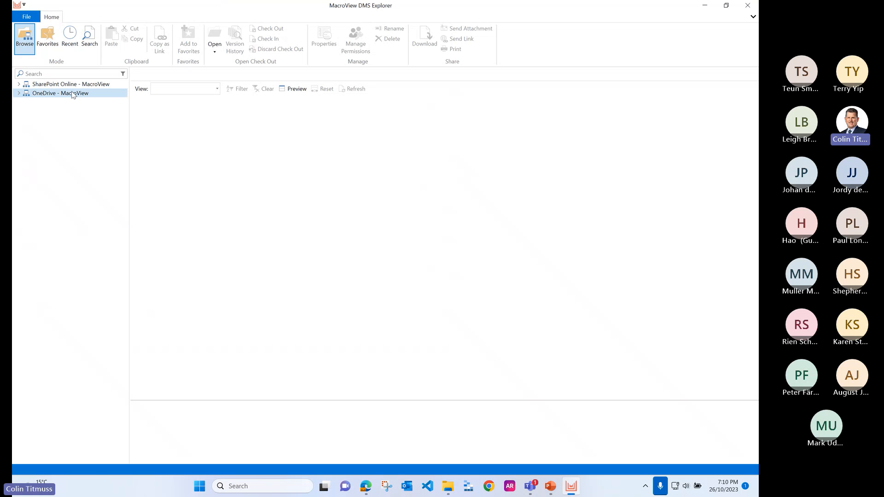
Step: Expand SharePoint Online - MacroView to the presenter's Demo Sites hub, then Emails and Documents, and open the ABC Incorporated library
left_click(19, 86)
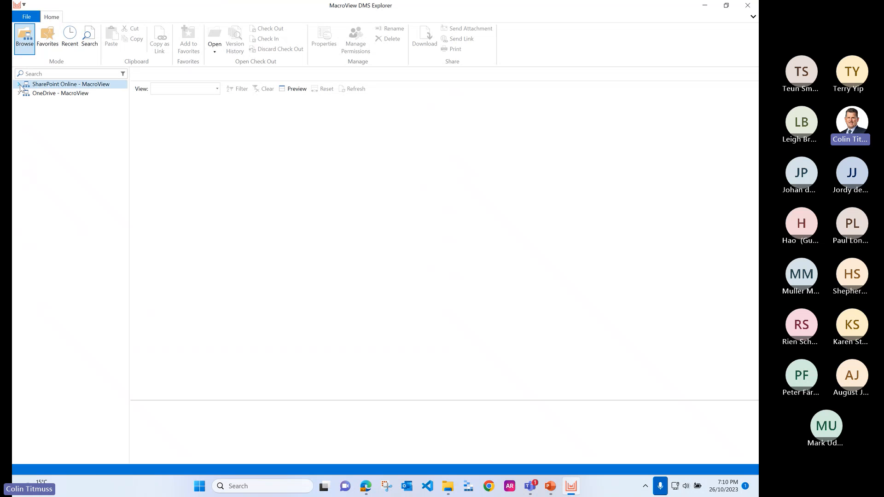
left_click(19, 86)
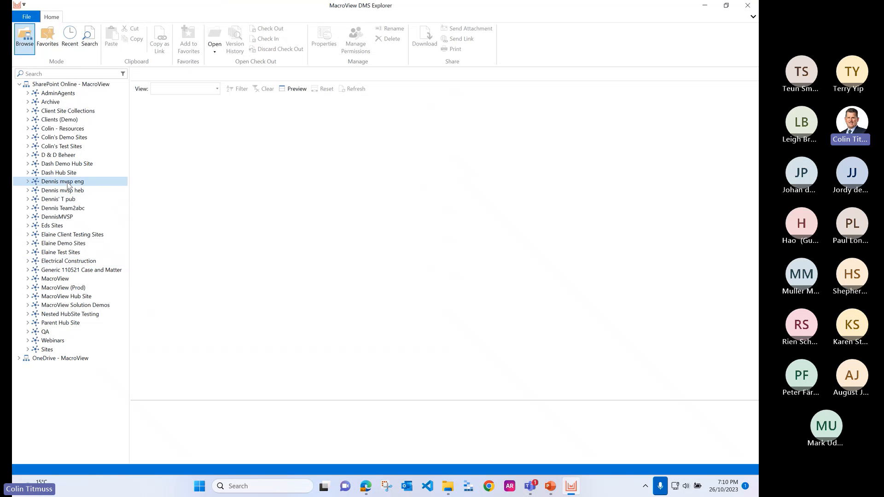
left_click(28, 138)
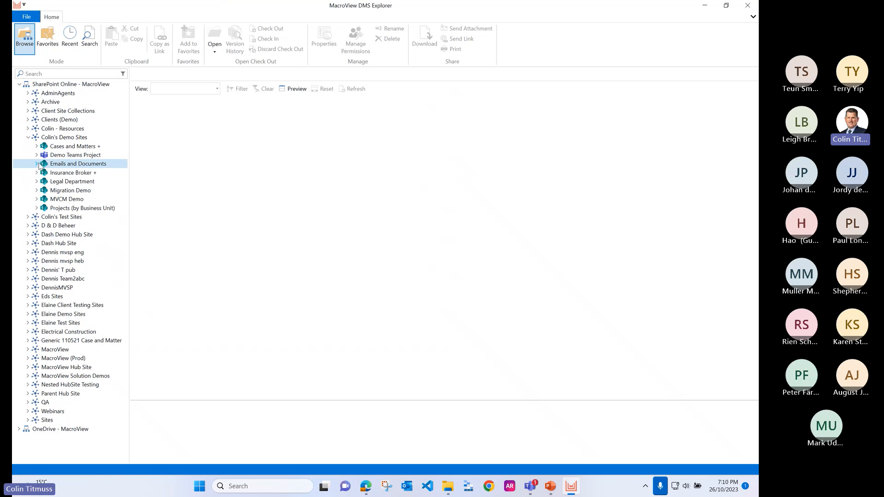
left_click(37, 165)
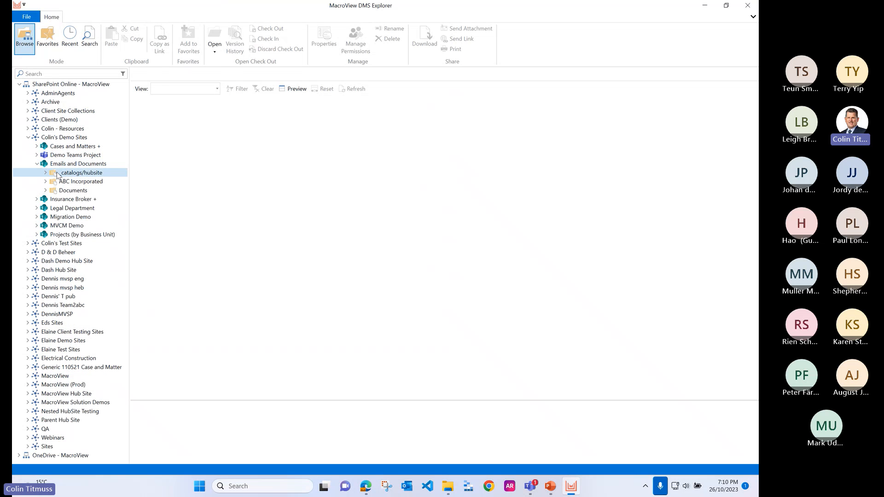
left_click(76, 182)
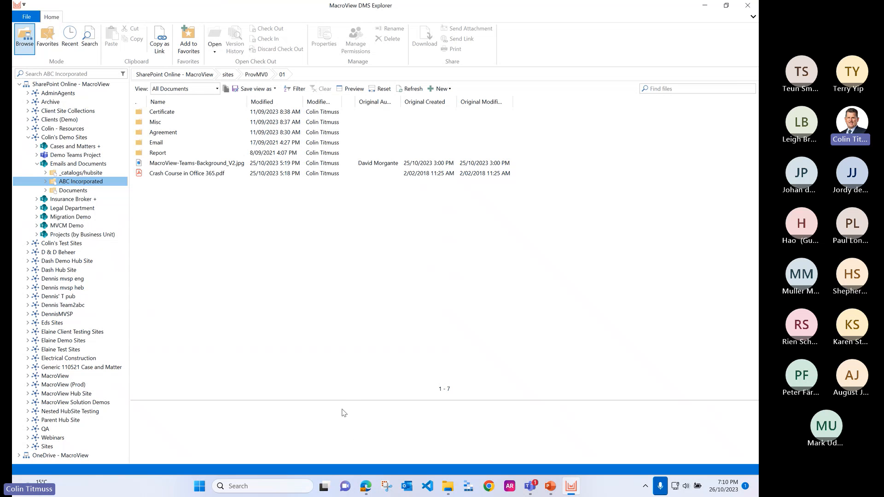
Step: Enlarge the preview area below the file list and preview Crash Course in Office 365.pdf
left_click_drag(343, 400, 332, 276)
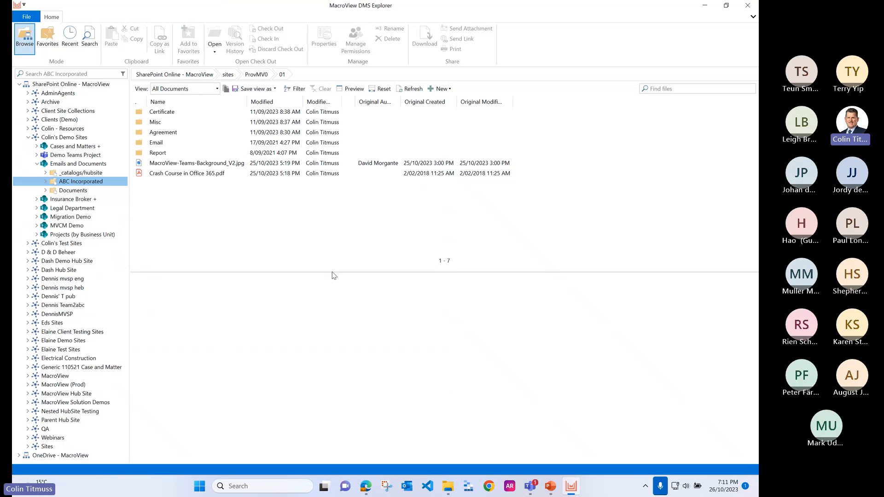
left_click(246, 135)
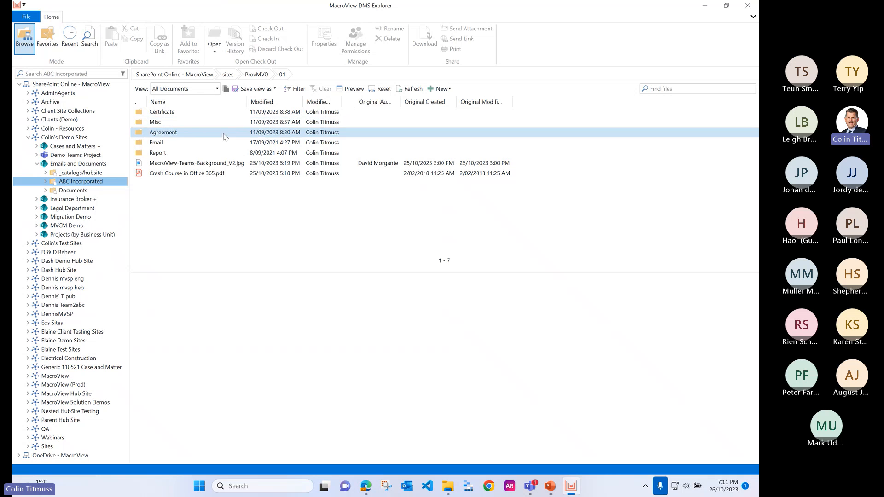
left_click(192, 175)
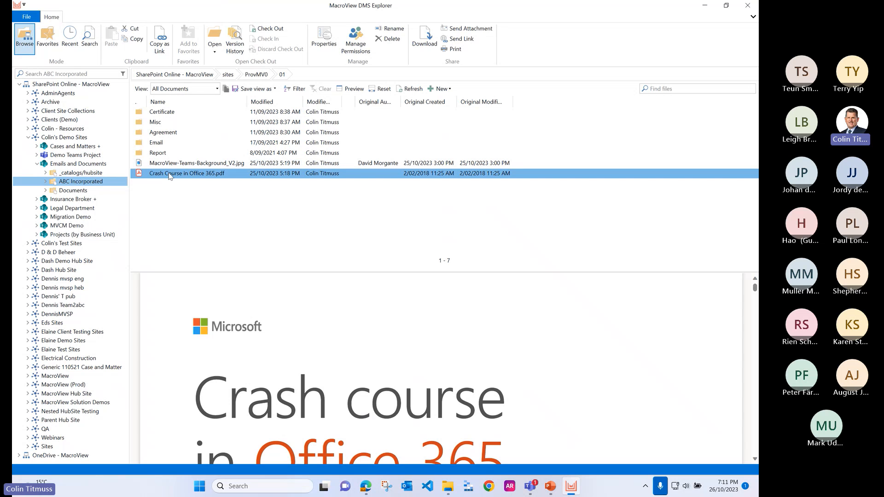
mouse_move(180, 177)
left_mouse_down()
mouse_move(175, 133)
mouse_move(192, 179)
left_mouse_up()
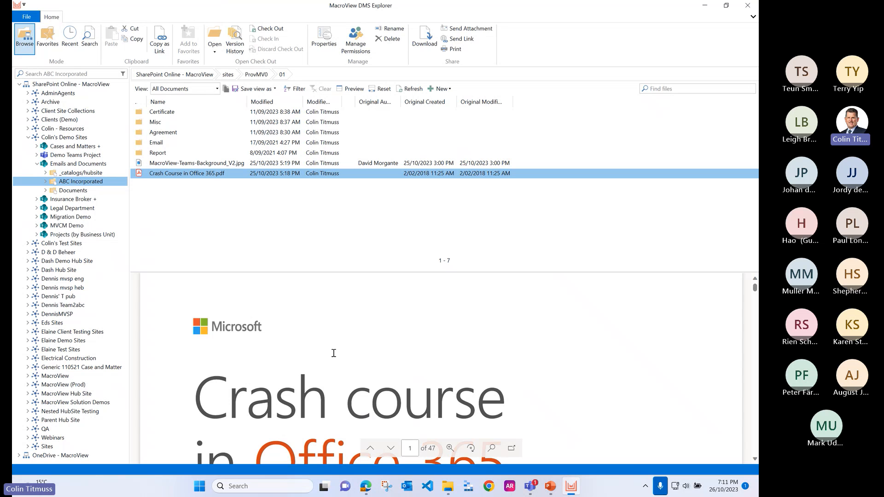
Step: Reapply the All Documents view to the ABC Incorporated library
left_click(217, 91)
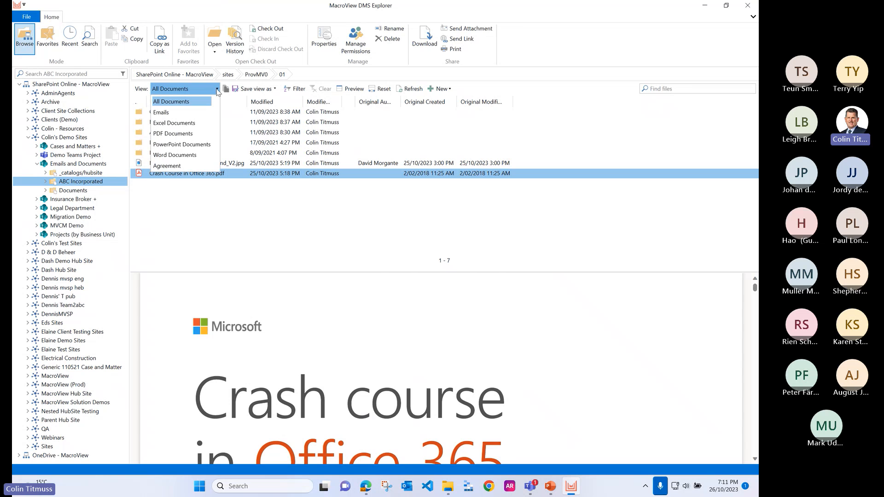
left_click(193, 101)
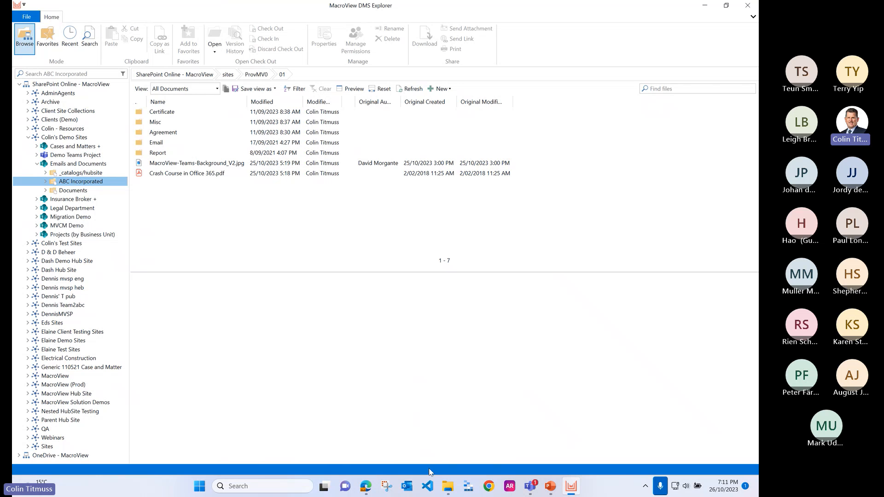
Step: Switch to desktop Outlook and dismiss all pending calendar reminders
left_click(407, 487)
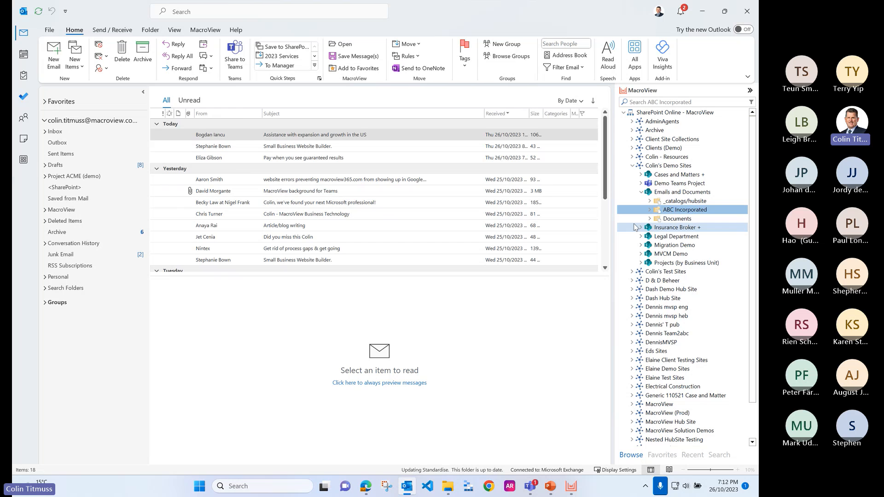
left_click(216, 124)
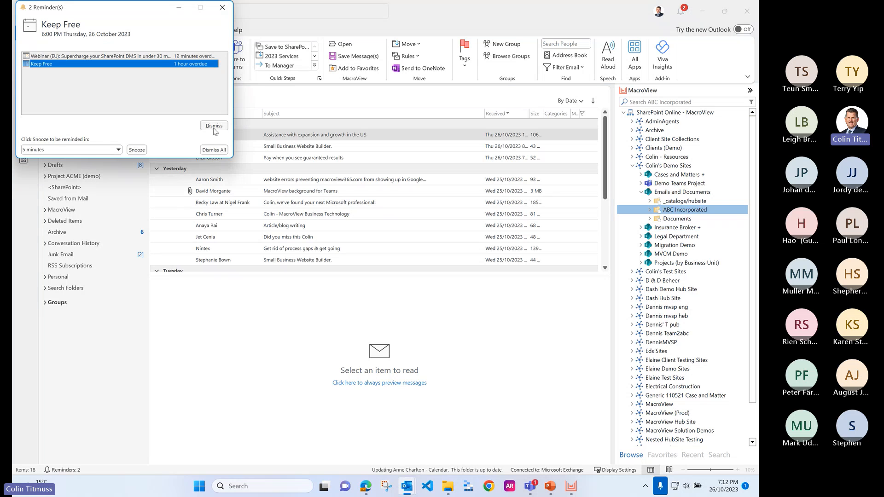
left_click(212, 150)
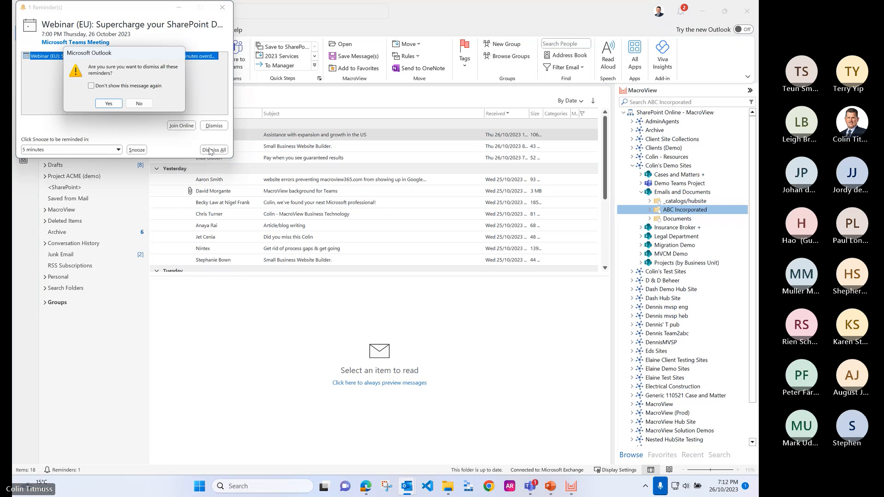
left_click(108, 102)
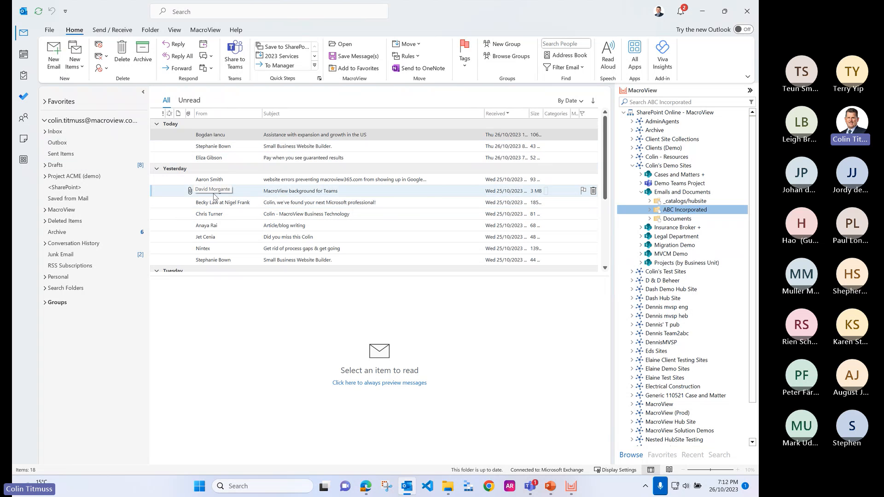
Step: Open the ABC Incorporated library in Outlook's MacroView pane and preview Crash Course in Office 365.pdf
left_click(676, 212)
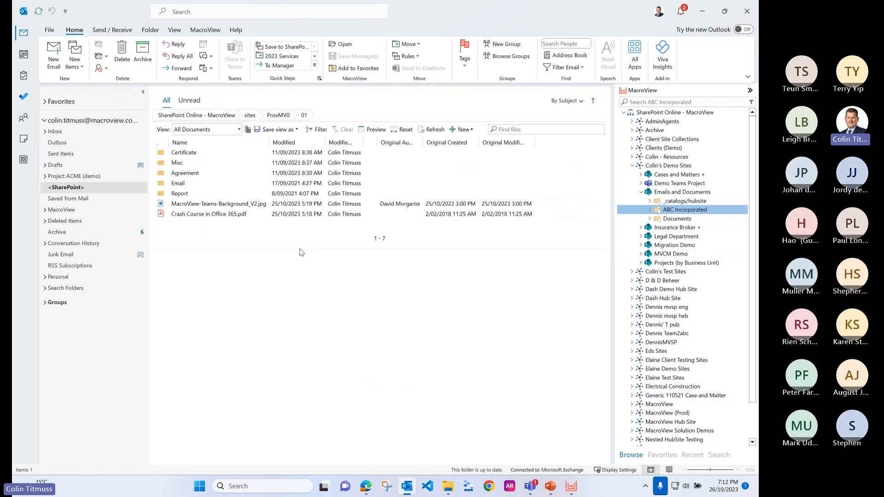
left_click(216, 216)
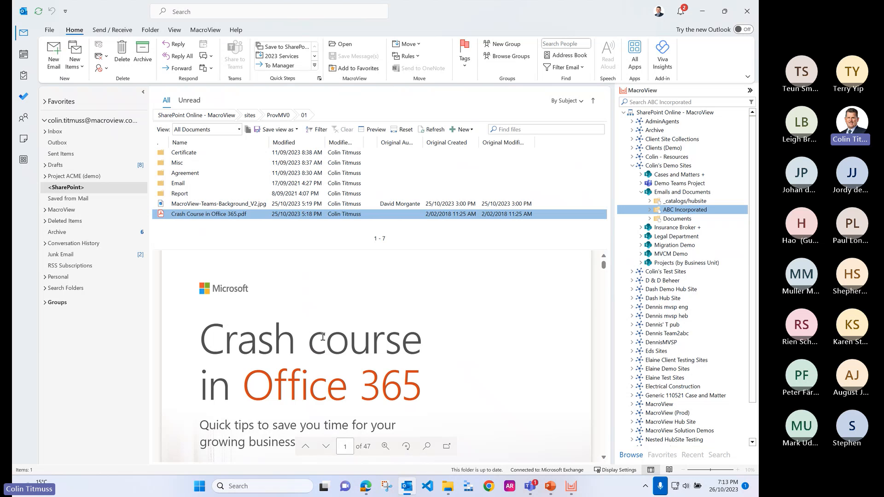
scroll(322, 336, "down", 1)
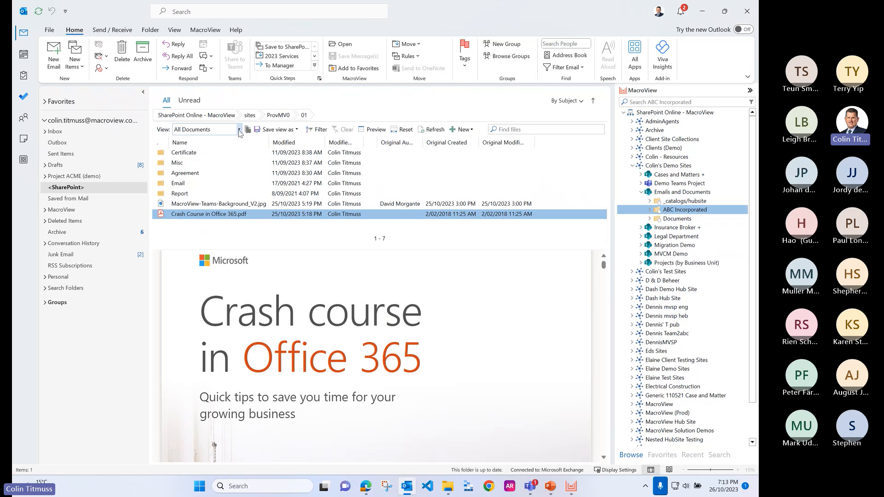
Step: Apply the Emails view to the library, list emails from all its folders, and widen the Subject column
left_click(239, 129)
left_click(192, 155)
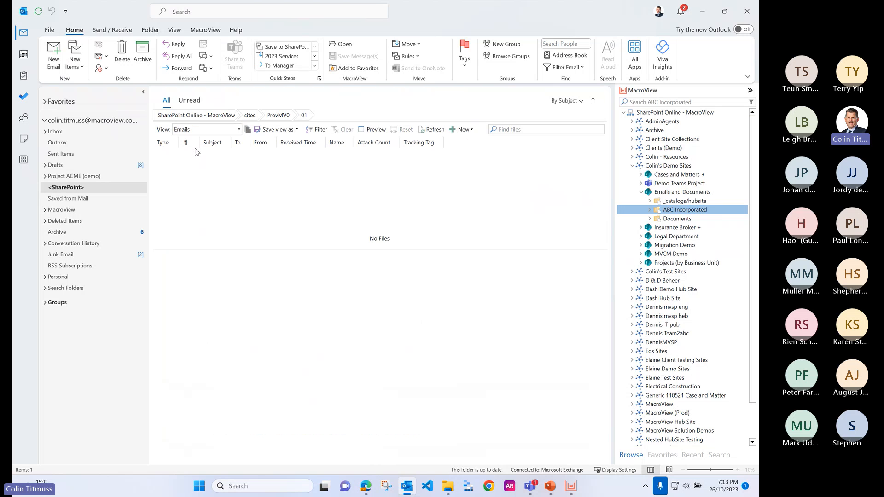
left_click(248, 131)
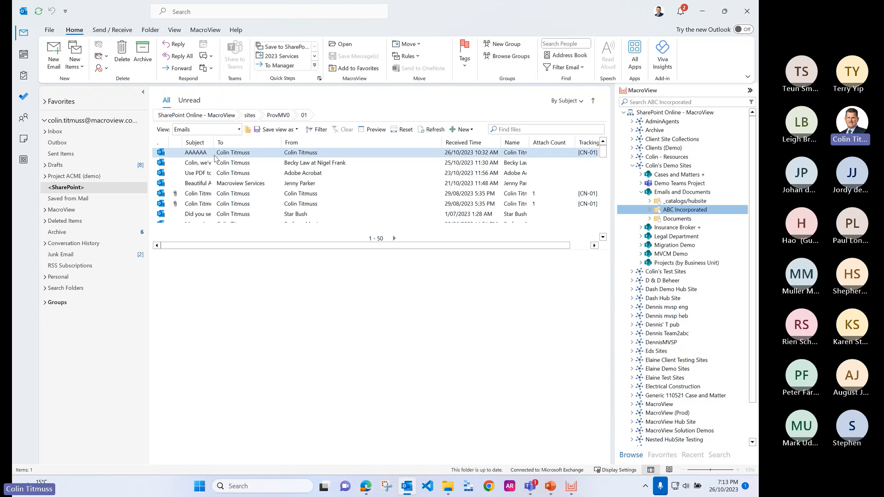
left_click_drag(215, 143, 306, 149)
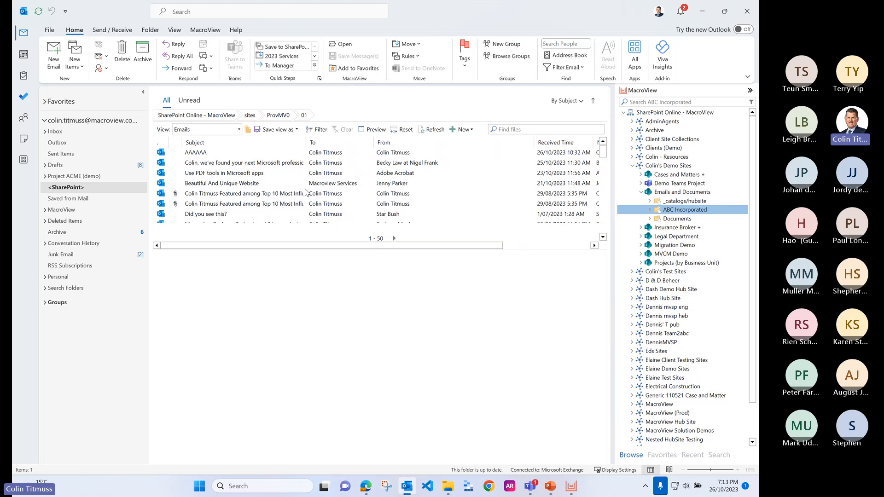
Step: Preview the email about the Top 10 Most Influential Australian Professionals, open it in its own window and close it again
left_click(263, 196)
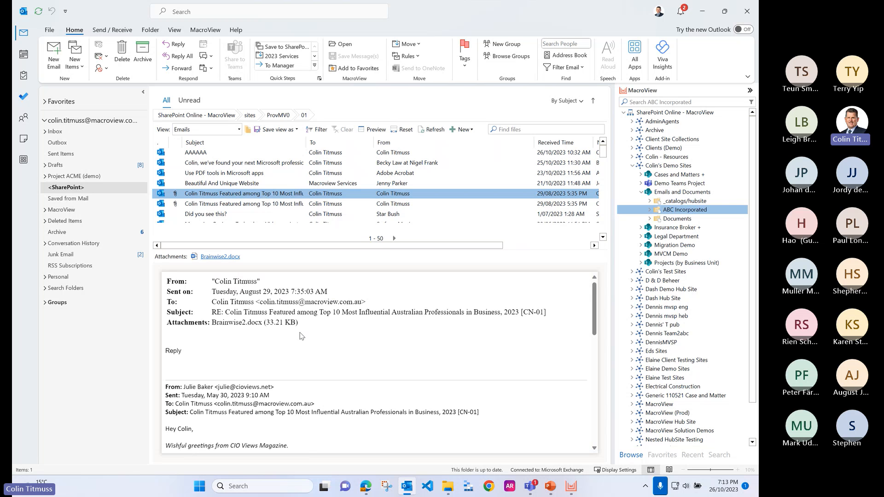
double_click(251, 197)
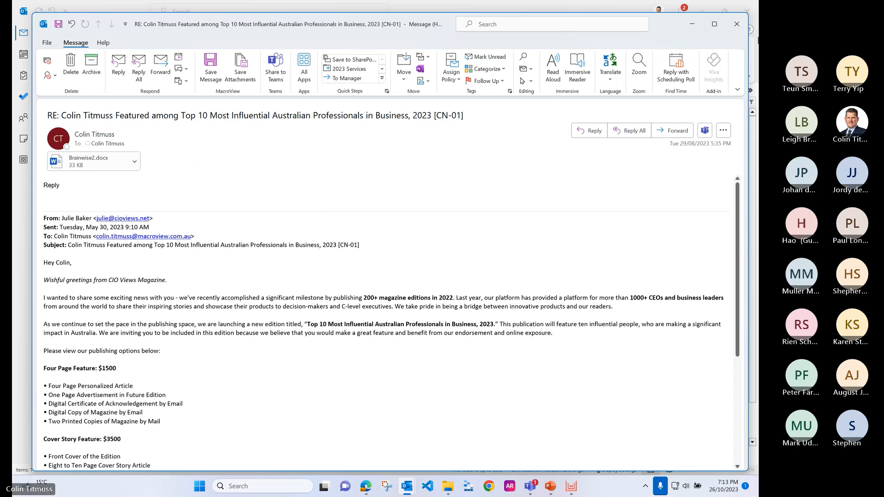
left_click(737, 23)
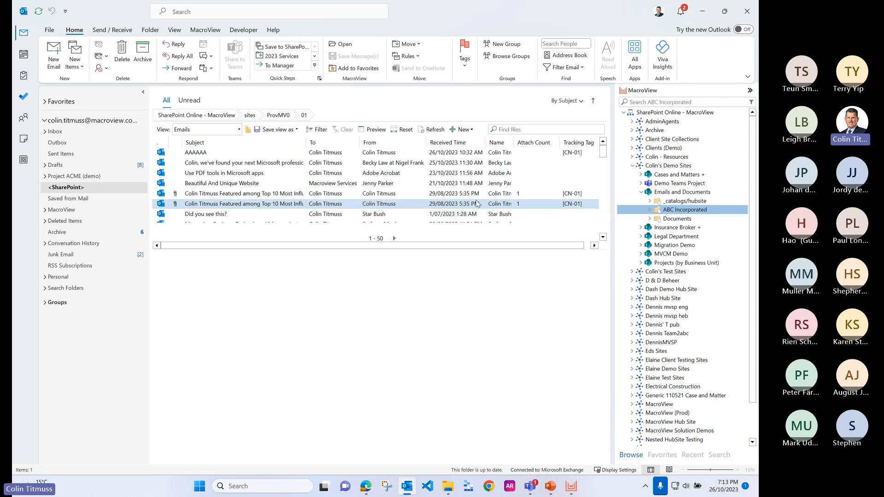
left_click(475, 197)
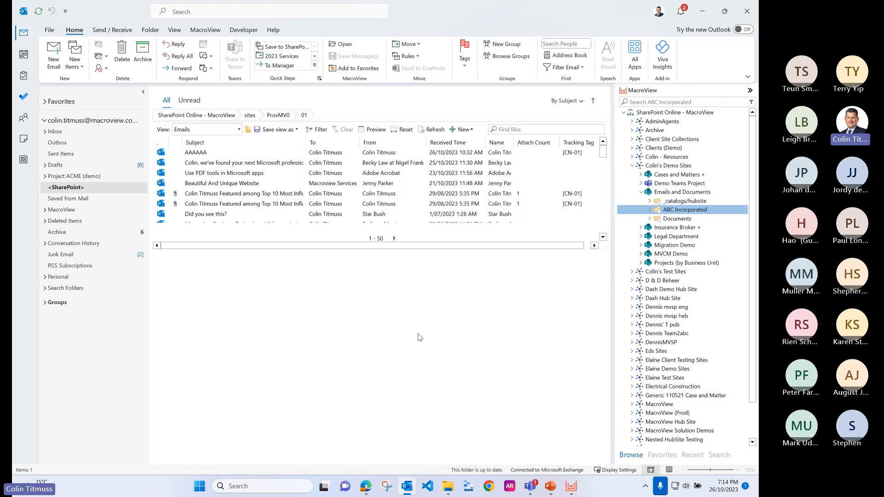
Step: Switch to Outlook on the web in Edge, open the app store from a message, and search it for Macroview
left_click(366, 486)
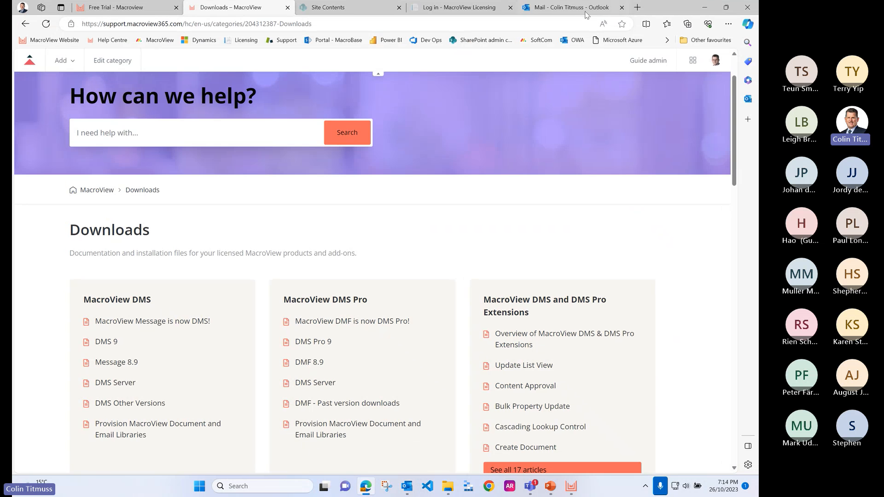
left_click(579, 11)
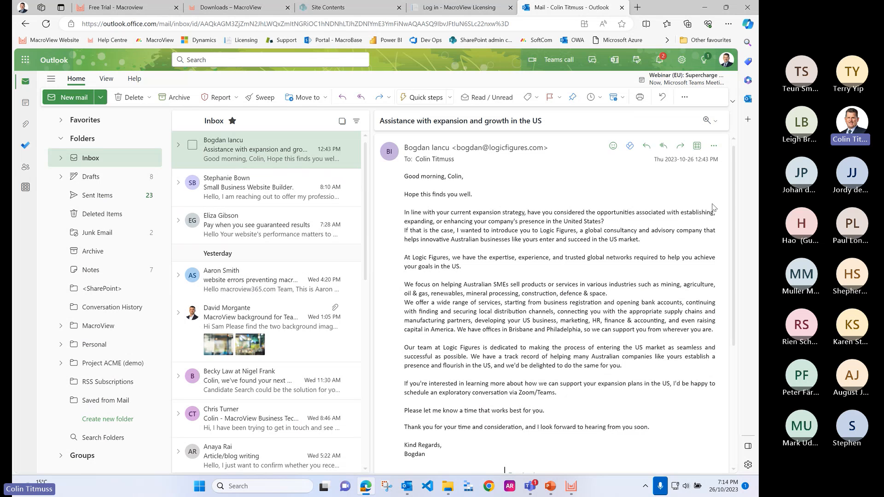
left_click(697, 146)
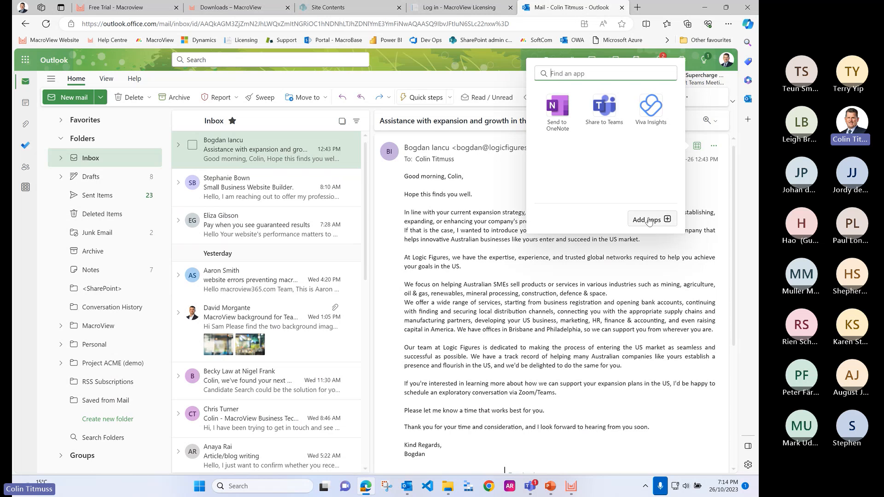
left_click(665, 217)
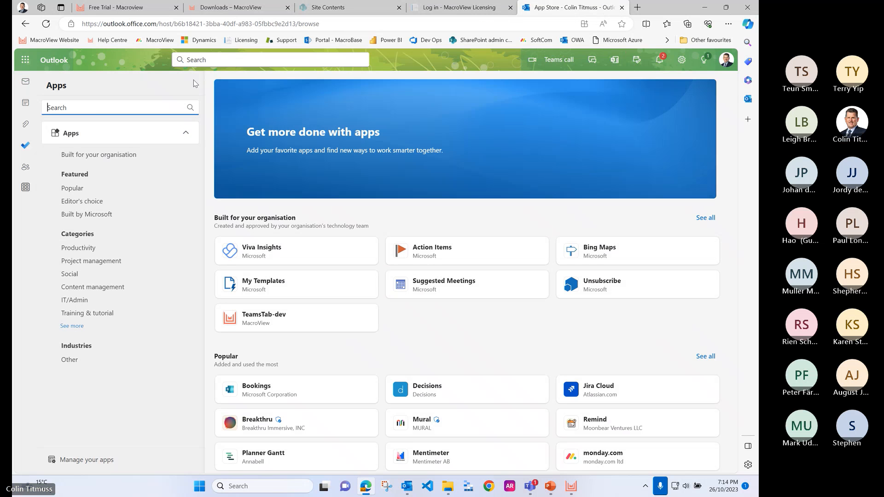
left_click(98, 107)
type("Macro")
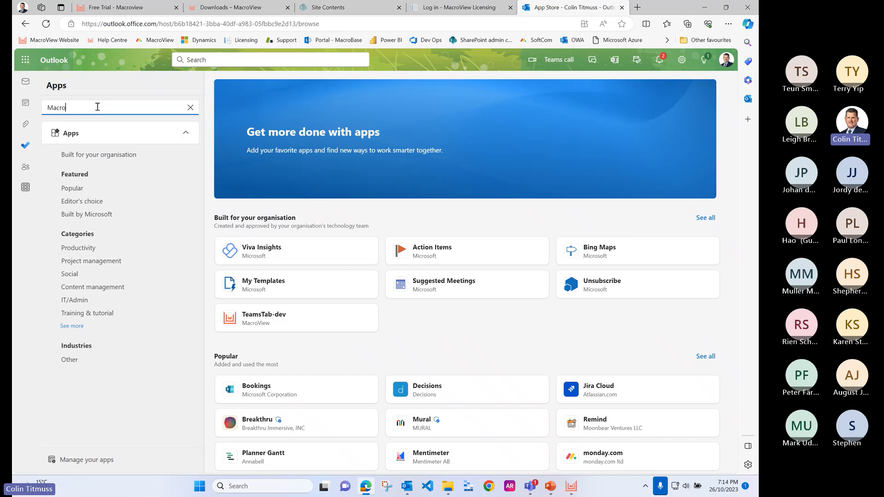
type("view")
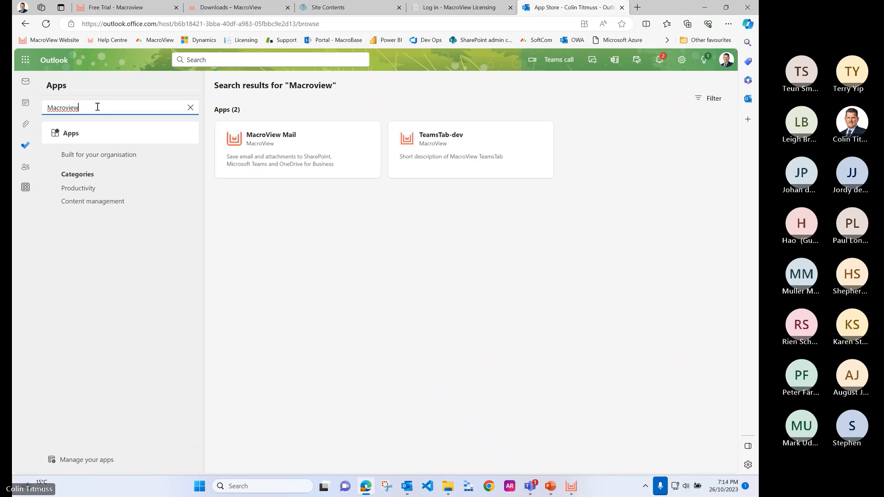
Step: Add the MacroView Mail app to Outlook and dismiss its getting-started guide
left_click(285, 153)
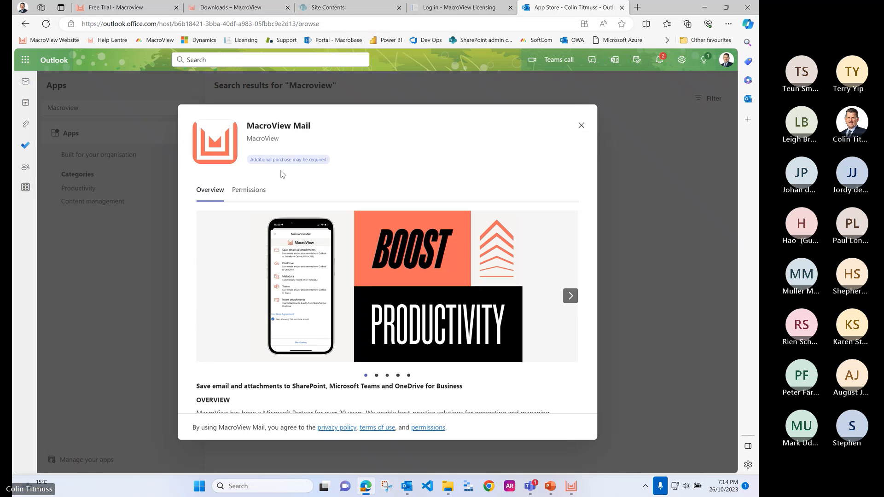
left_click(278, 157)
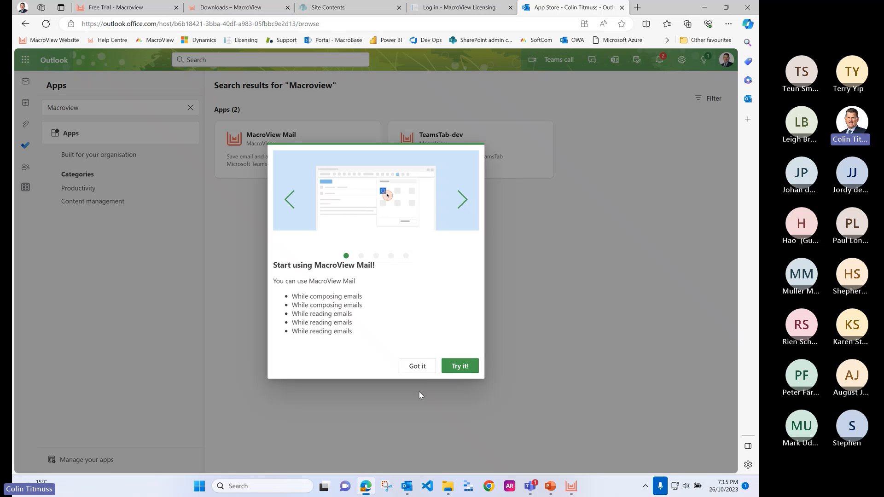
left_click(421, 367)
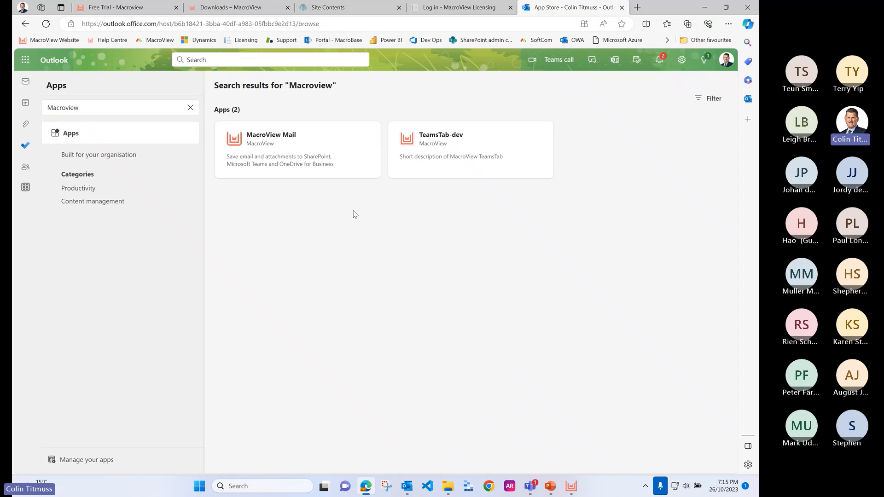
Step: Reopen the web mailbox, view MacroView Mail's save locations for the email "Pay when you see guaranteed results", and close the add-in
left_click(579, 40)
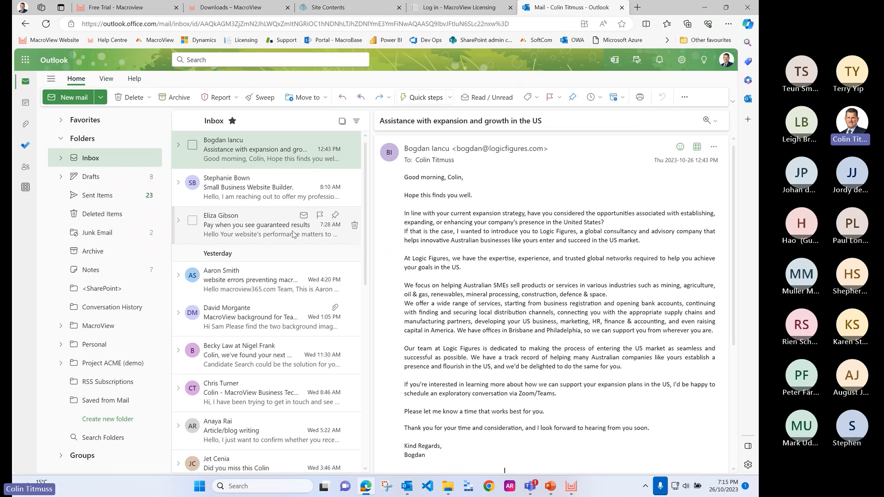
left_click(247, 229)
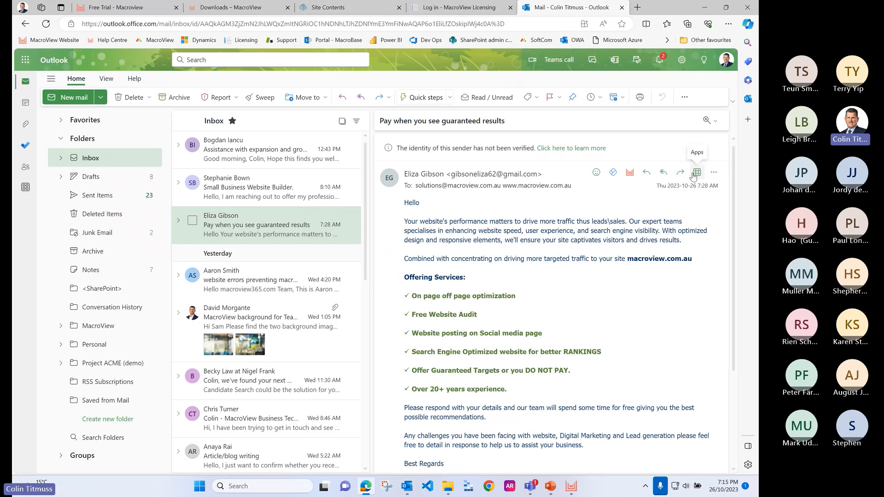
left_click(630, 173)
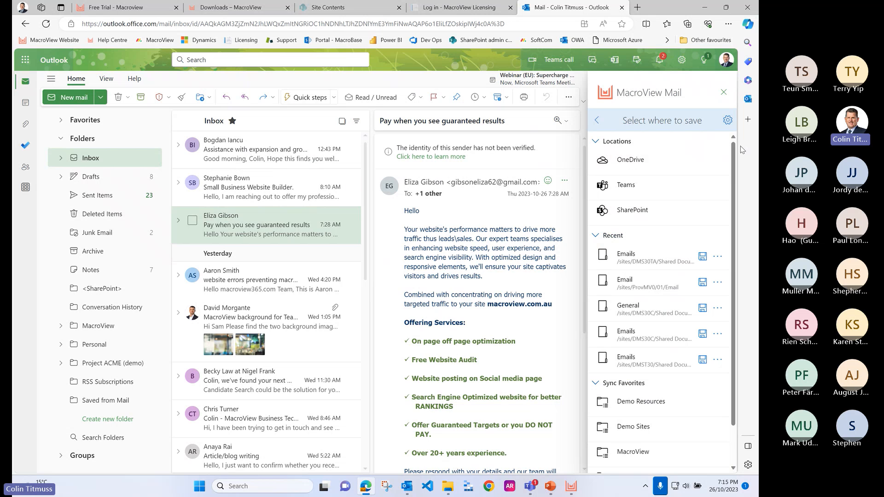
left_click(724, 93)
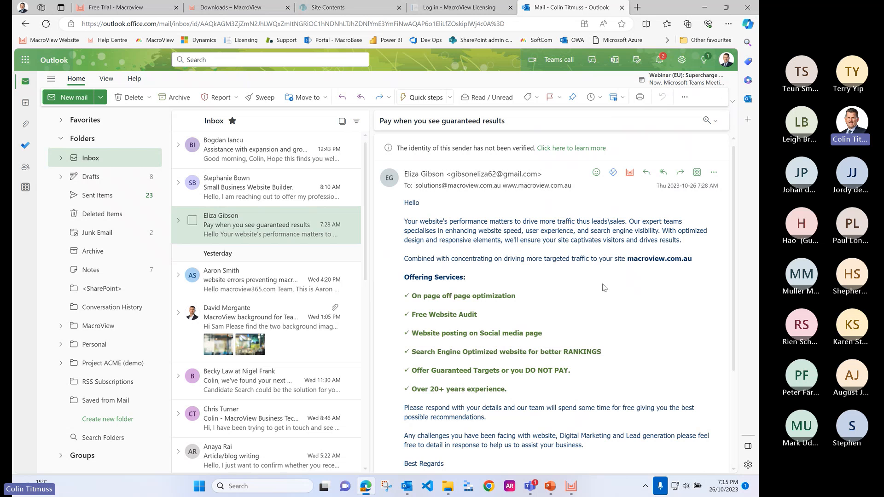
Step: Switch to MacroView DMS Explorer, collapse the presenter's Demo Sites hub, and expand Webinars and its DMS in 30 minutes team
left_click(570, 486)
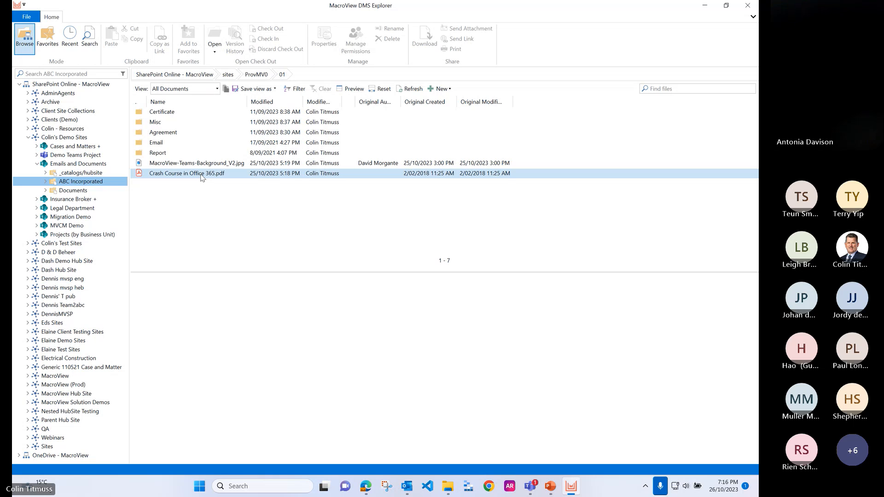
left_click(28, 138)
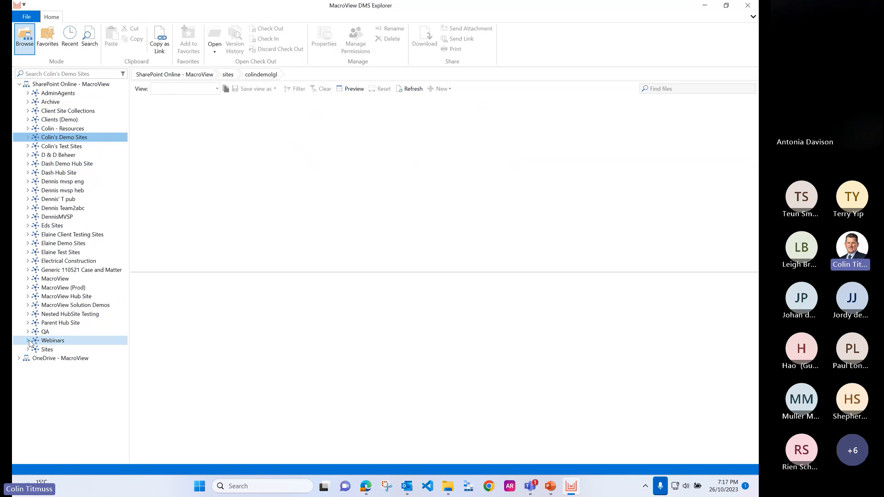
left_click(28, 340)
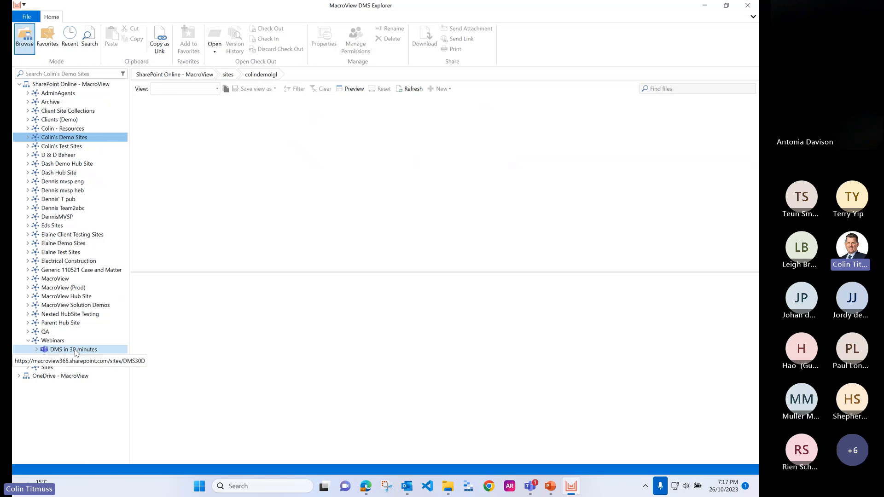
left_click(37, 351)
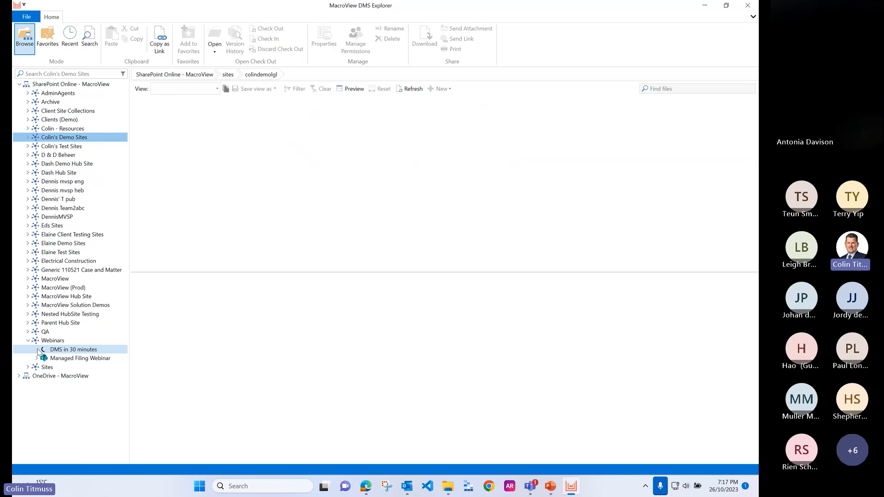
left_click(67, 369)
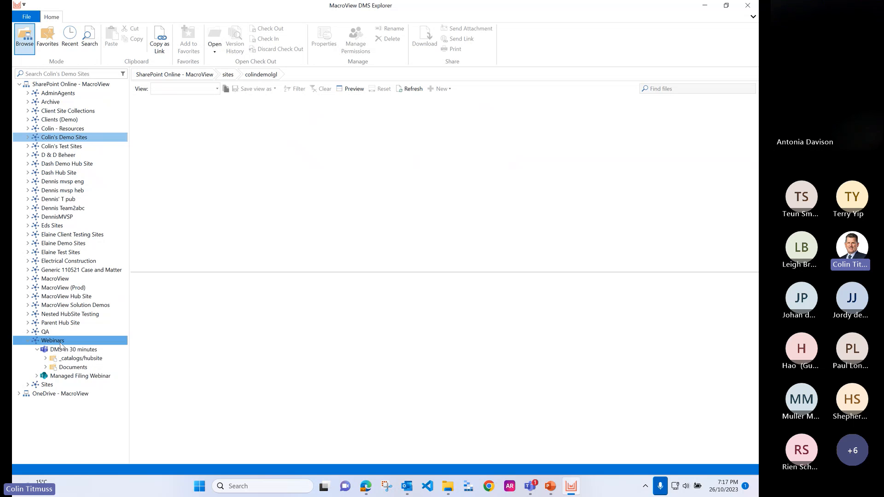
Step: View the solution types offered for provisioning a new team under the Webinars hub, and close the form without creating one
right_click(61, 341)
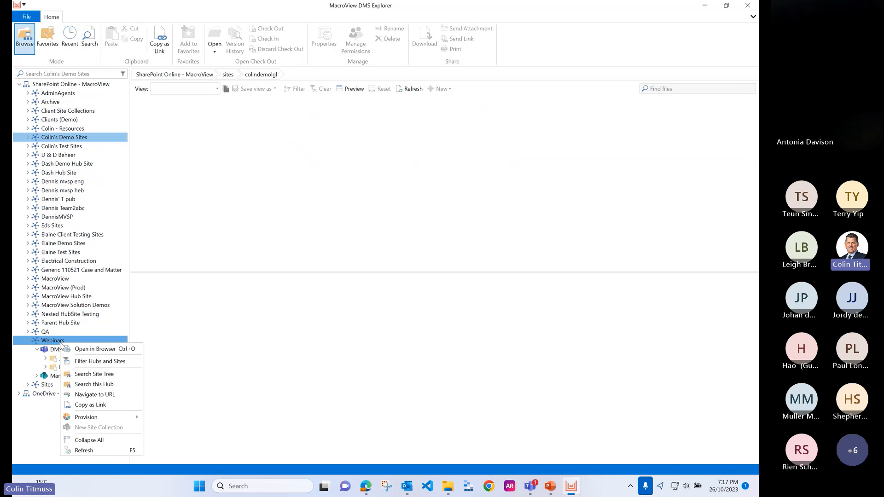
mouse_move(138, 420)
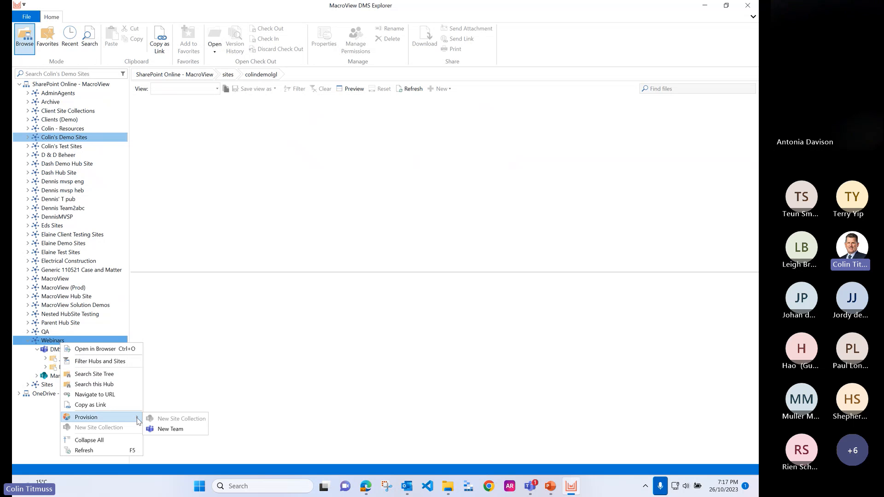
left_click(183, 429)
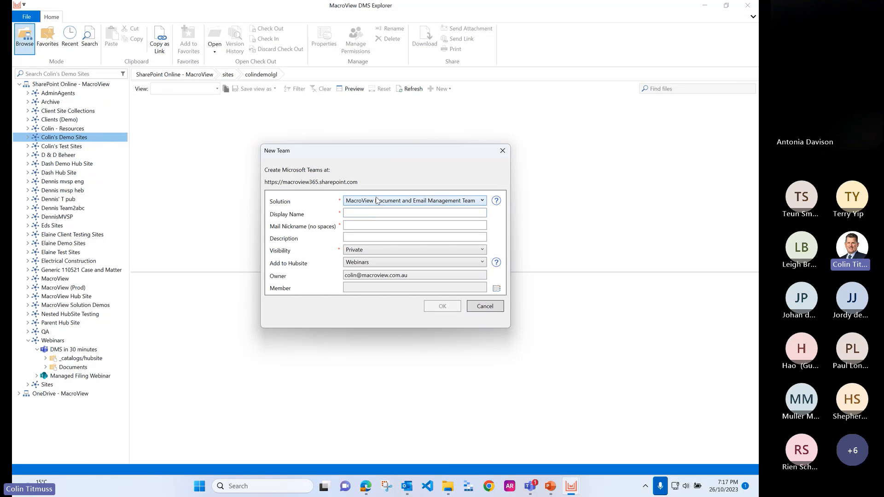
left_click(399, 202)
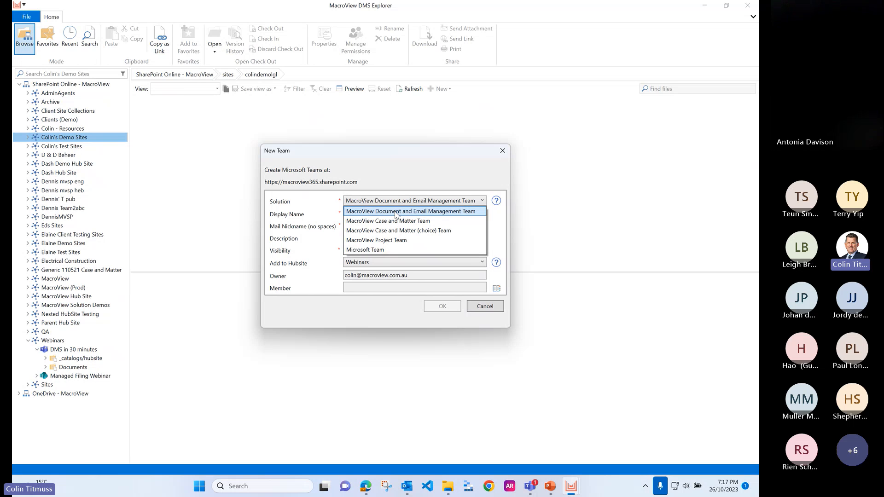
left_click(405, 210)
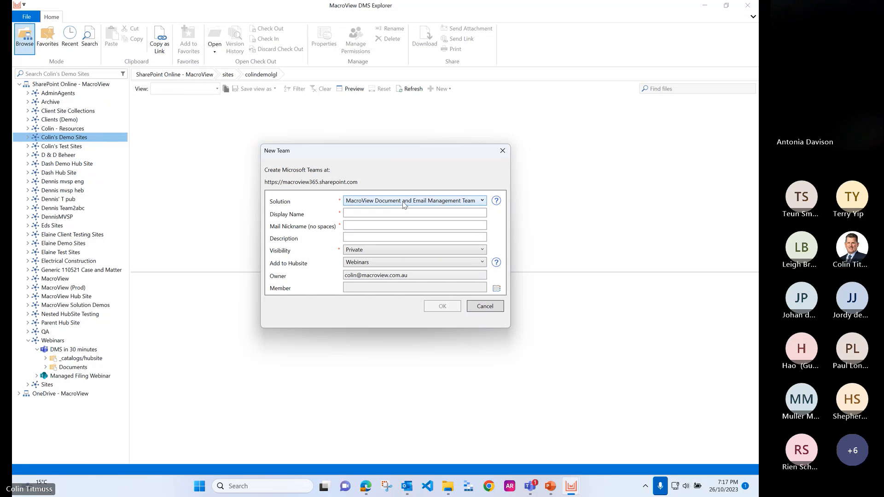
left_click(485, 306)
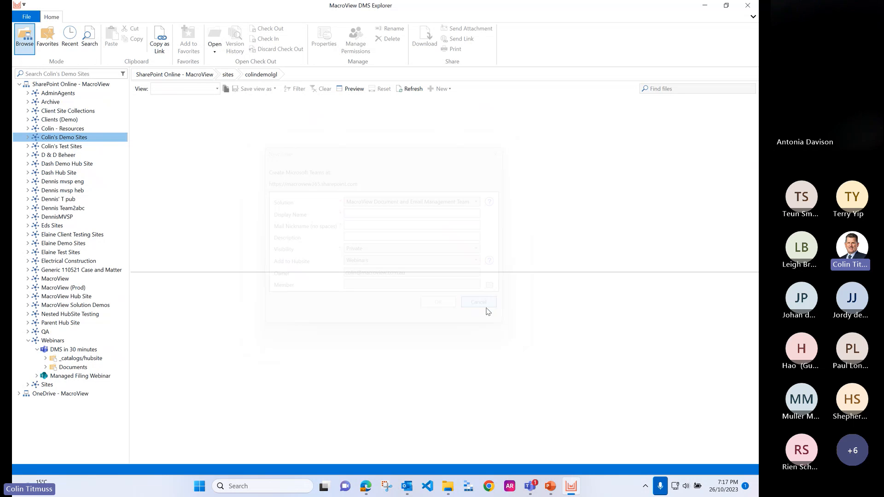
Step: Add the MacroView Document and Email Management site collection components to the DMS in 30 minutes team
right_click(73, 351)
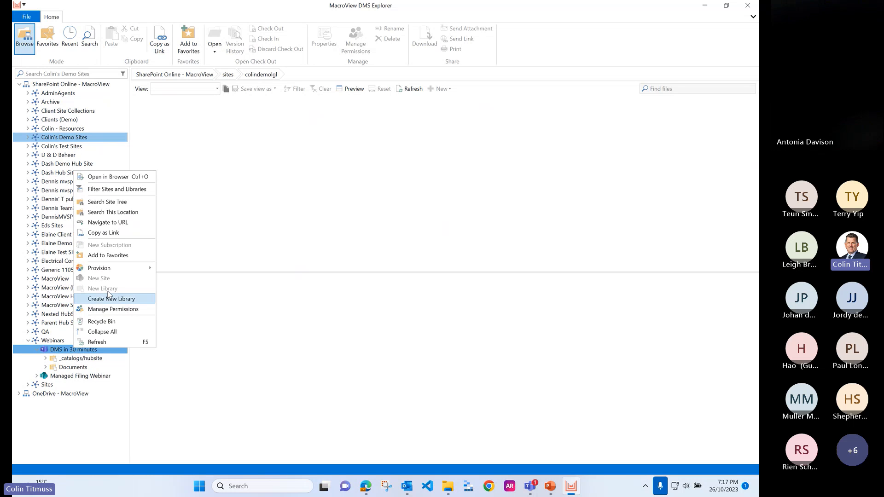
mouse_move(120, 268)
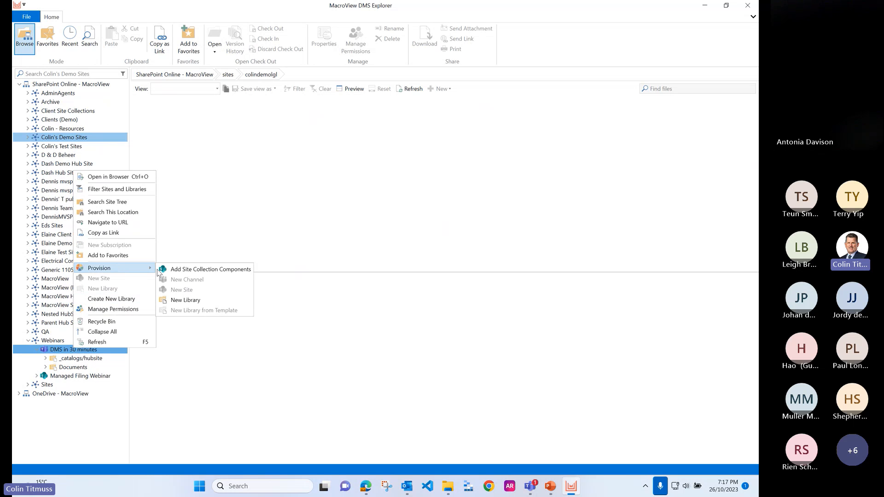
left_click(218, 272)
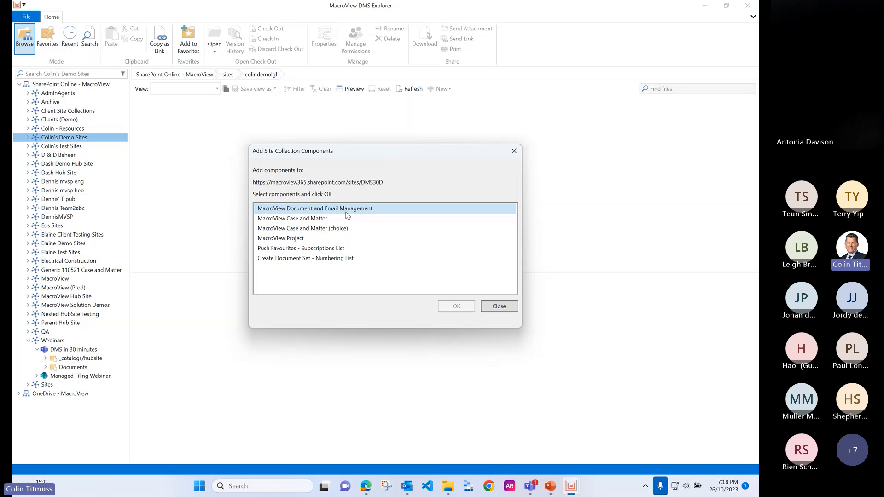
left_click(348, 211)
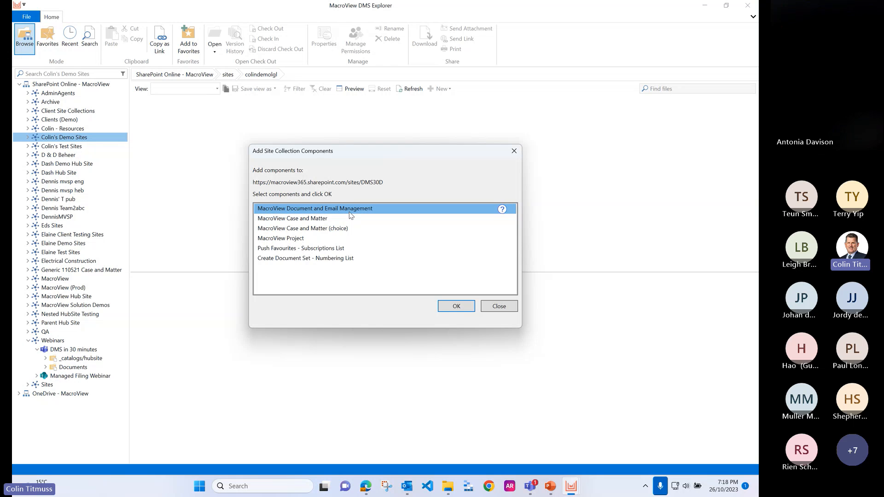
left_click(464, 311)
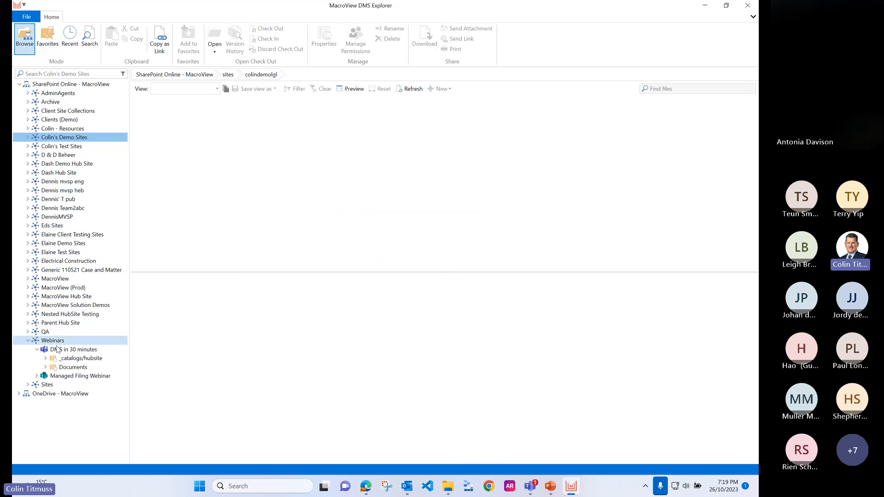
Step: Open the General folder in the team's Documents library and check which views it offers
left_click(86, 368)
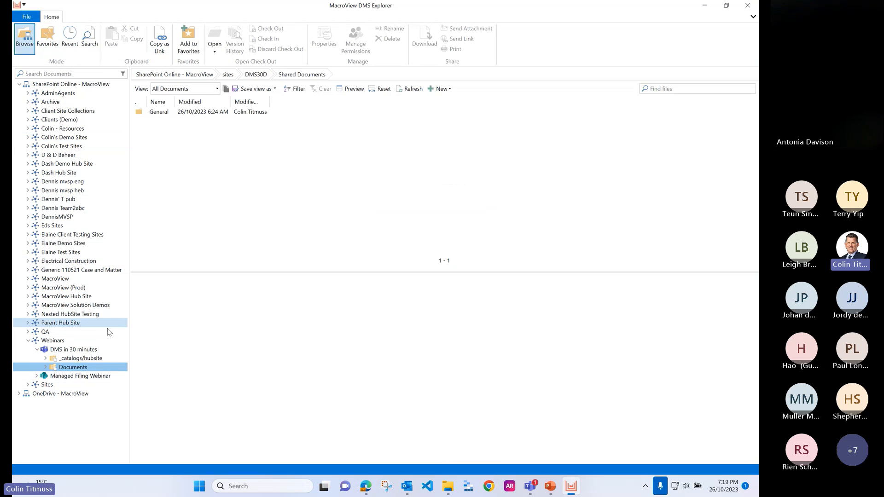
left_click(46, 366)
left_click(77, 376)
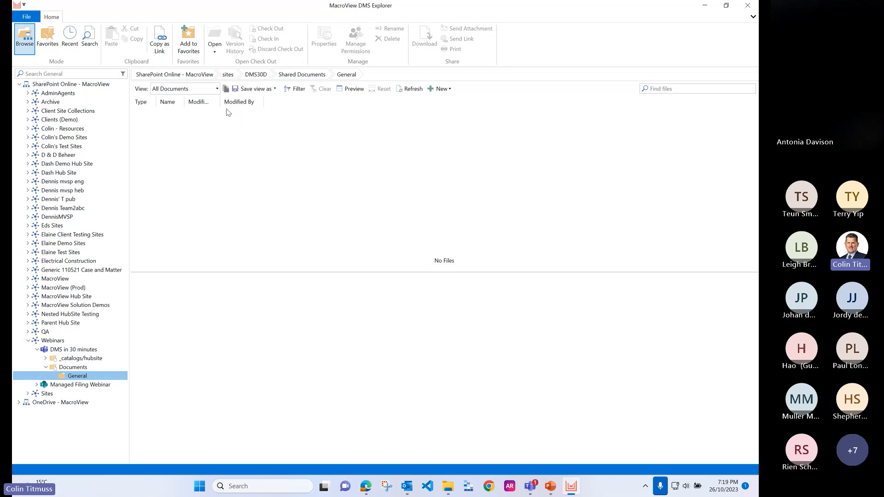
left_click(218, 90)
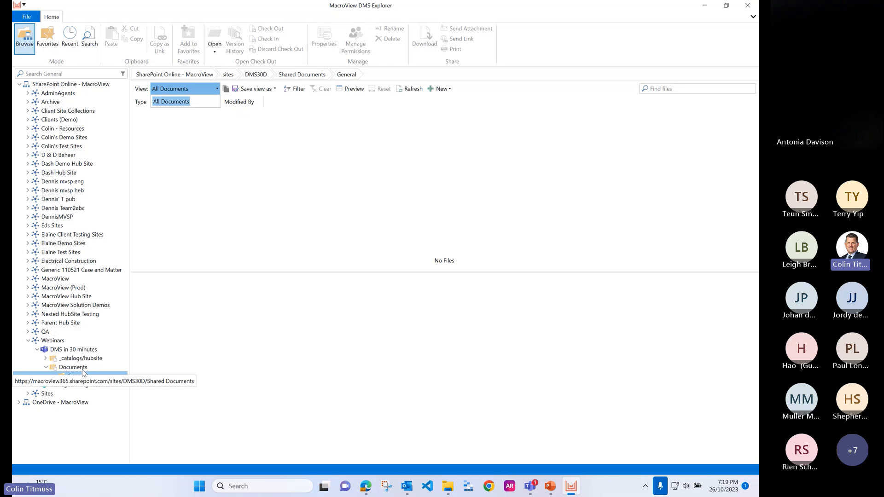
right_click(76, 351)
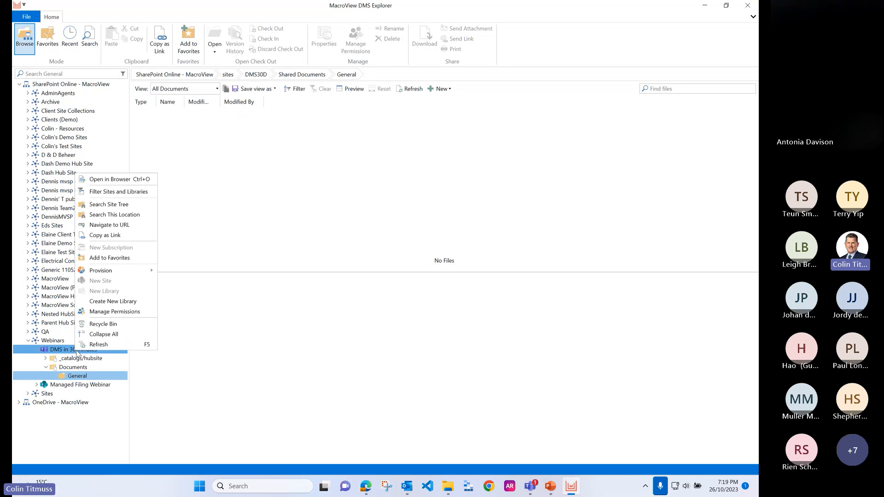
left_click(123, 302)
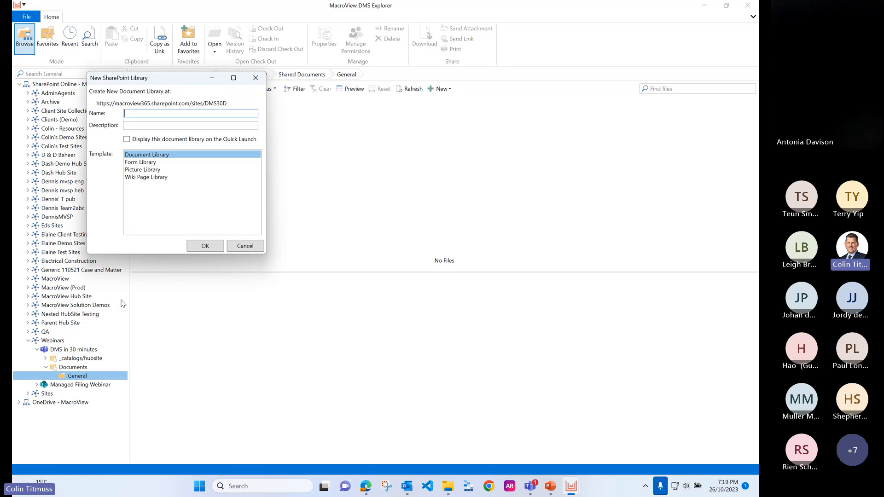
left_click(244, 246)
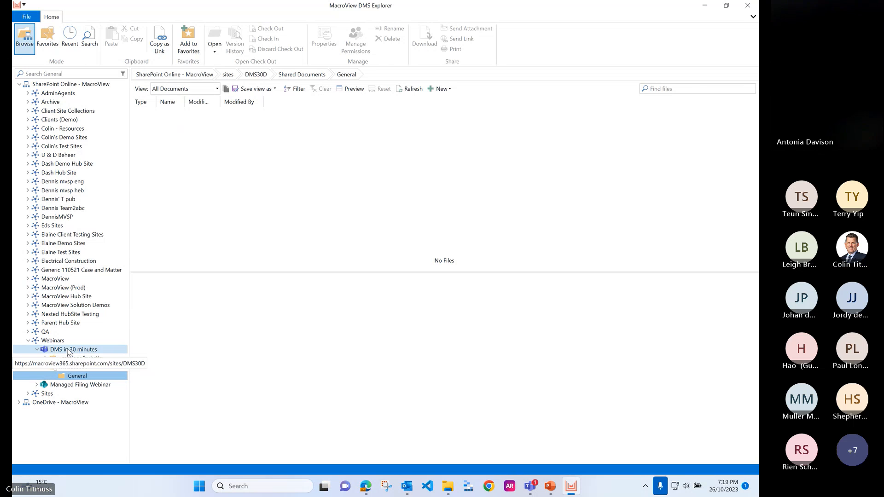
Step: Provision a MacroView Documents and Emails library in DMS in 30 minutes with the title Demo and URL suffix demo
right_click(69, 352)
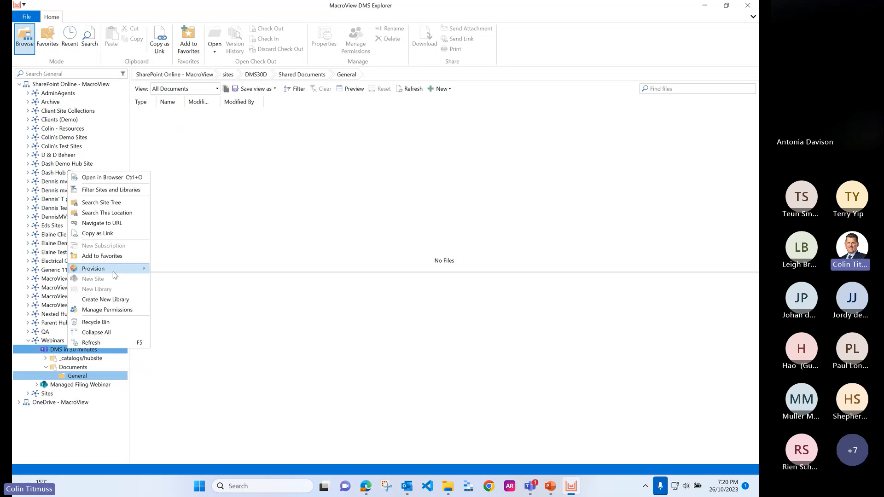
mouse_move(114, 272)
left_click(179, 301)
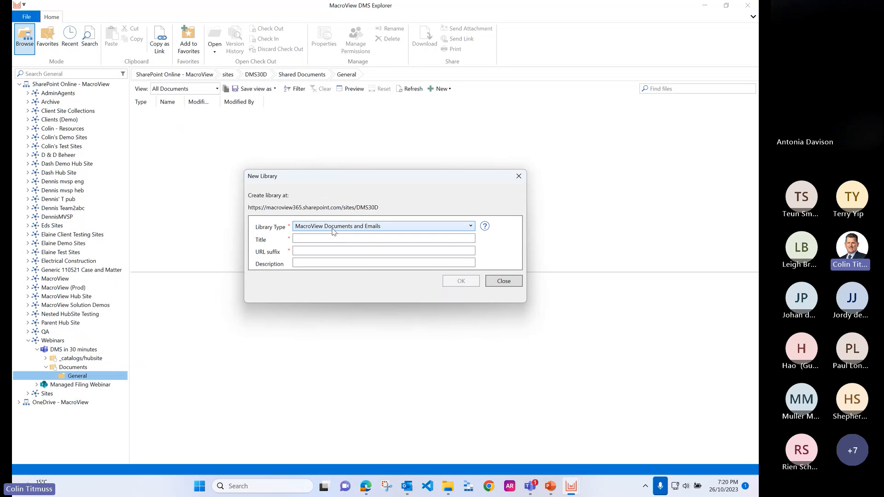
left_click(333, 231)
left_click(333, 232)
left_click(322, 240)
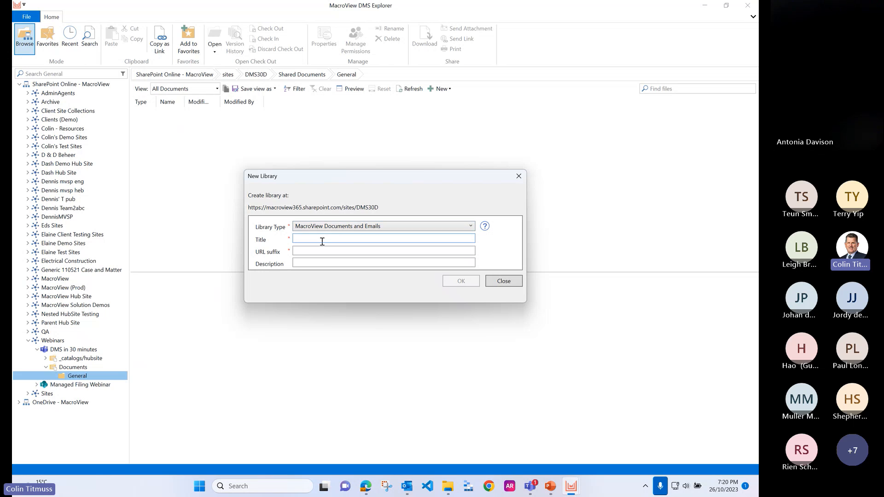
type("Demo")
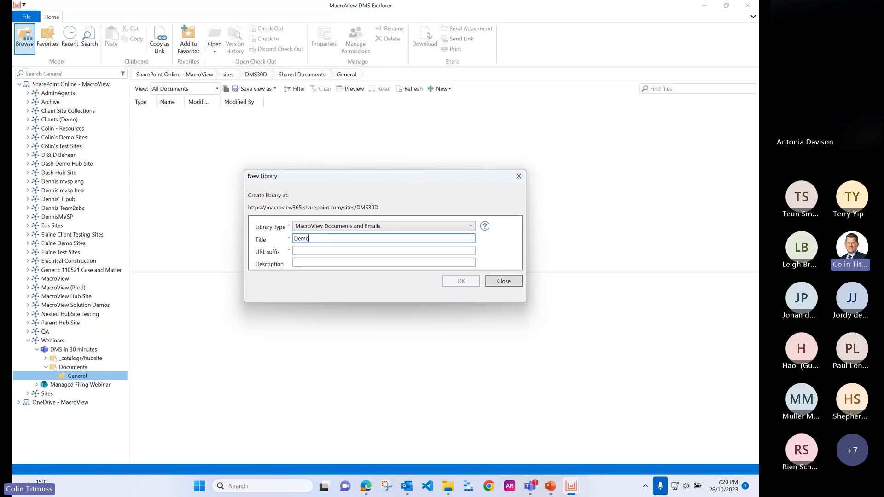
left_click(332, 250)
type("demo")
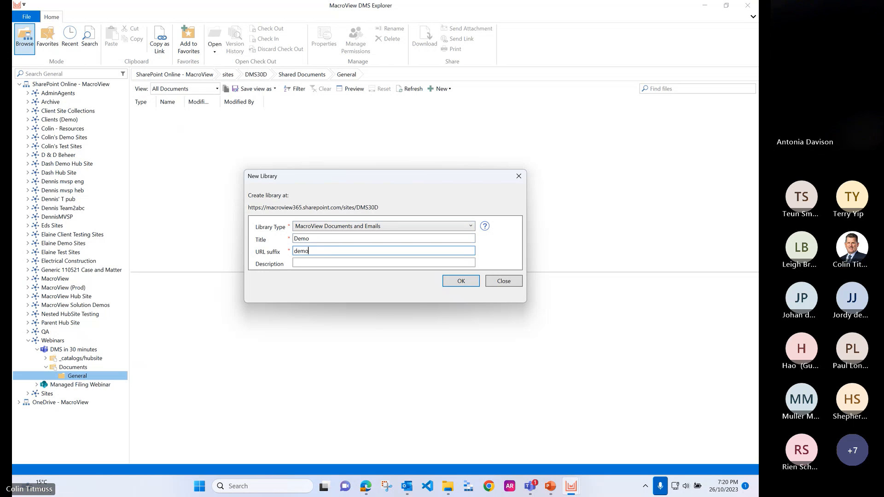
left_click(354, 227)
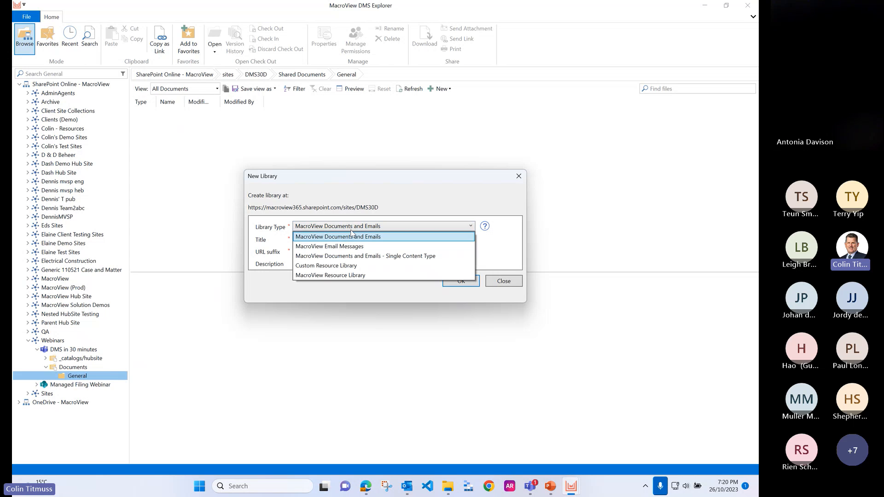
left_click(353, 229)
left_click(460, 286)
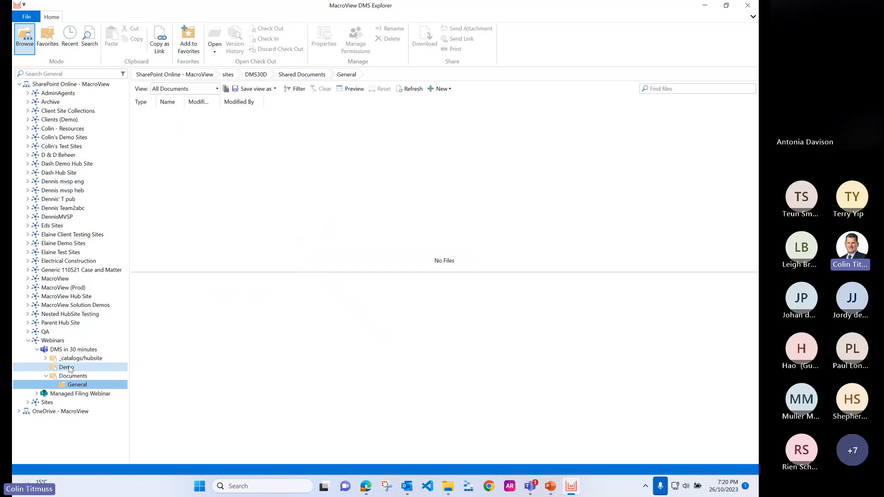
Step: Open the new Demo library and list its available document views
left_click(70, 368)
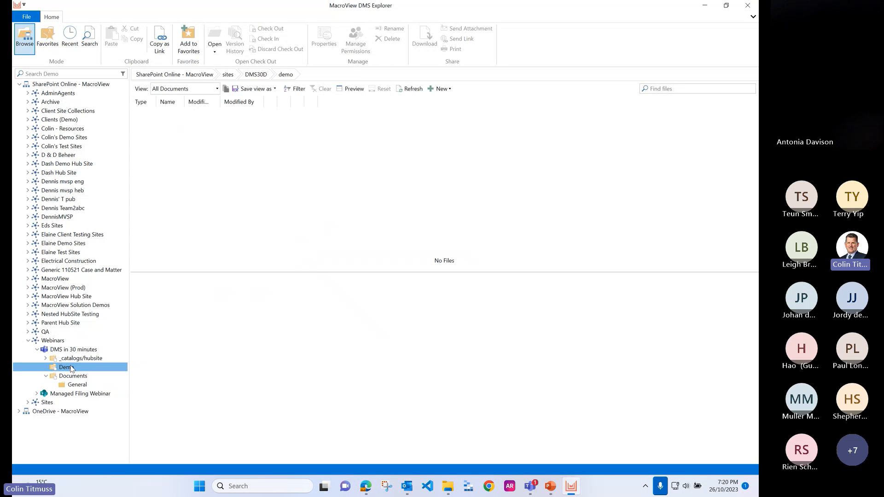
left_click(217, 90)
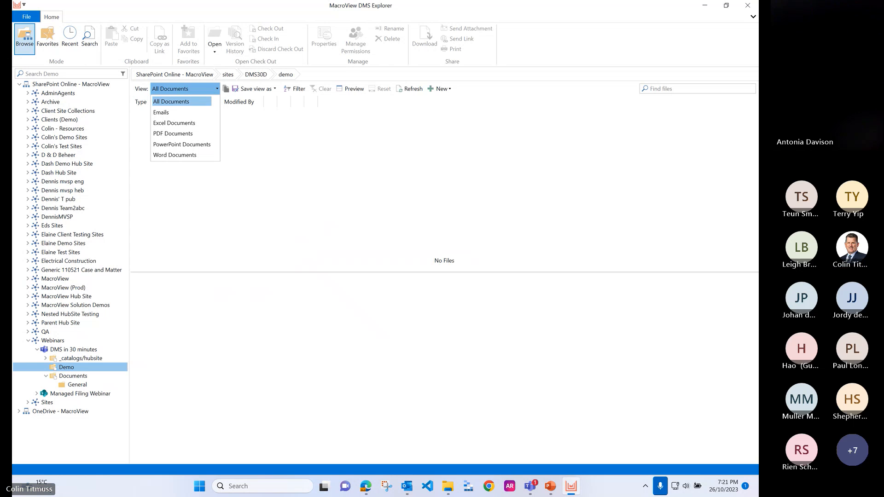
key("ctrl+shift+m")
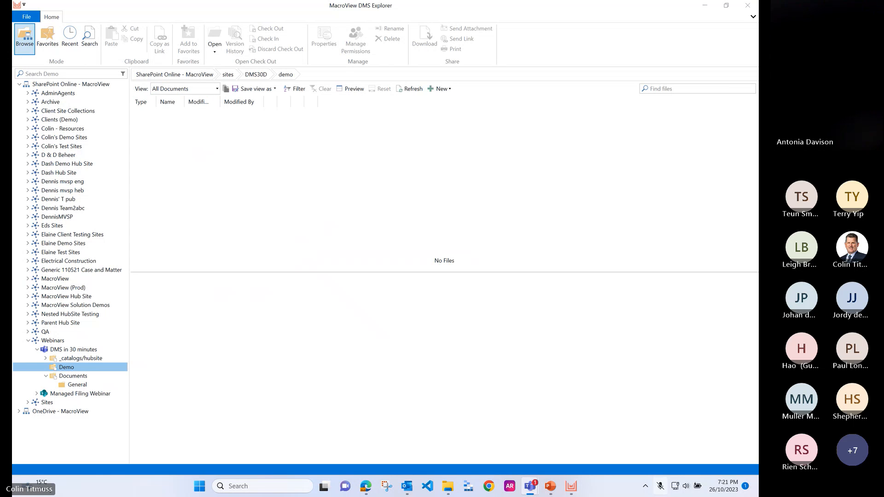
key("ctrl+shift+m")
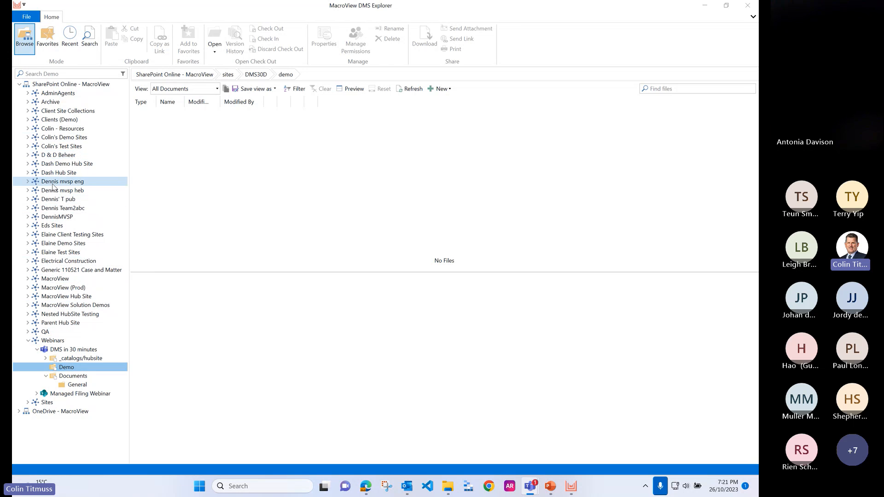
Step: Collapse the Webinars hub, search the site tree for "DMS in 30", and jump to the DMS in 30 minutes team at /sites/DMS30D
left_click(28, 340)
left_click(72, 74)
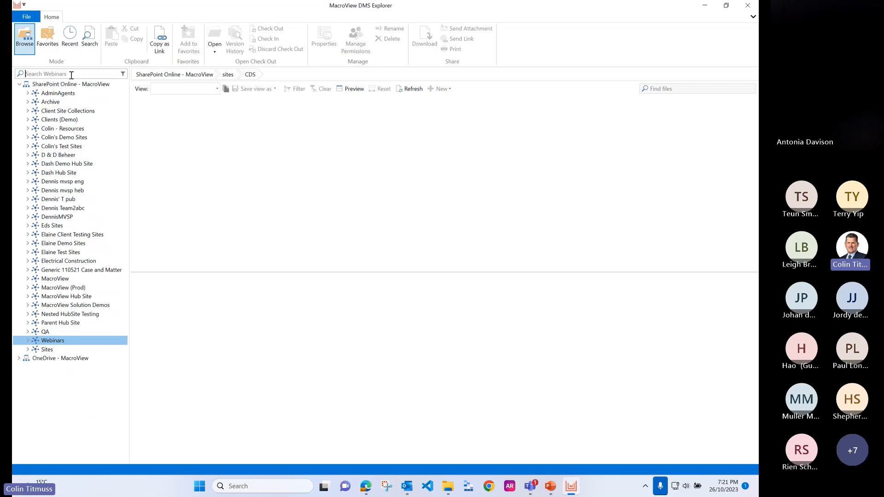
type("DMS in 30")
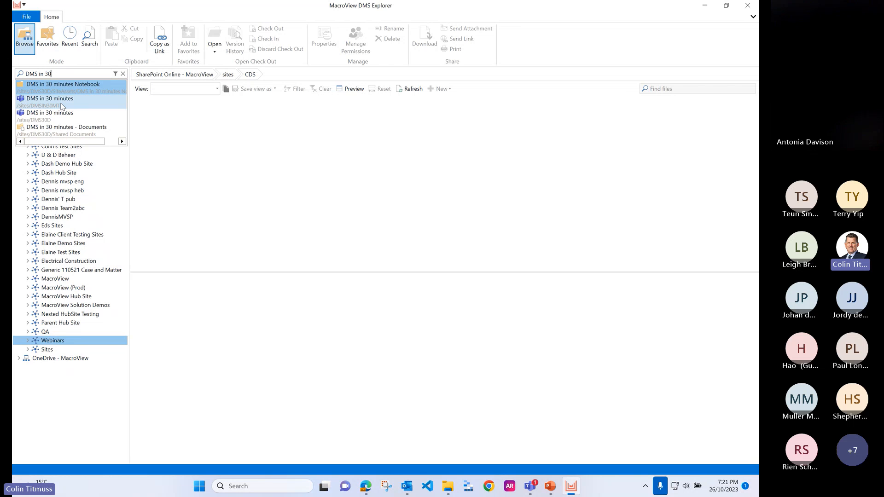
left_click(56, 121)
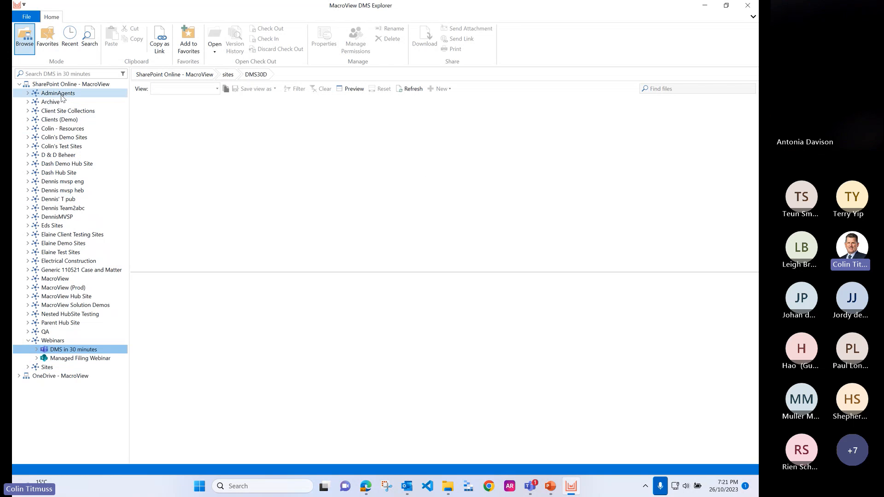
Step: Expand the DMS in 30 minutes team and view the General folder in its Documents library
right_click(54, 343)
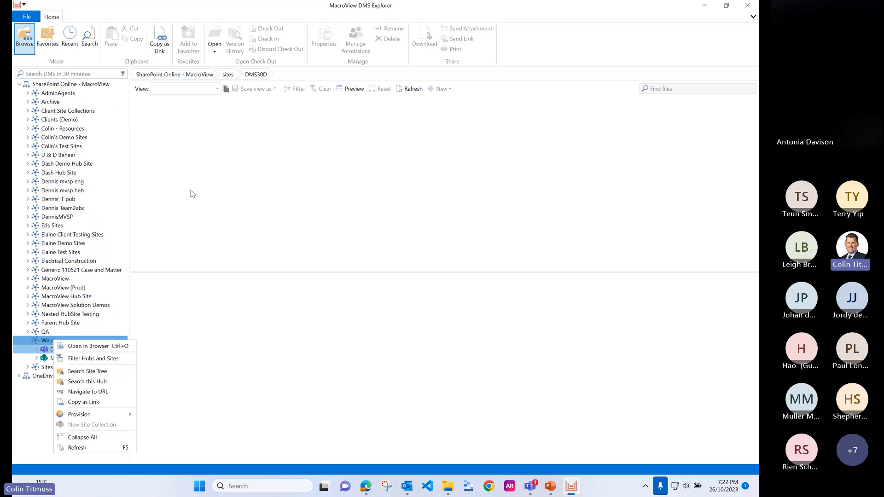
left_click(37, 351)
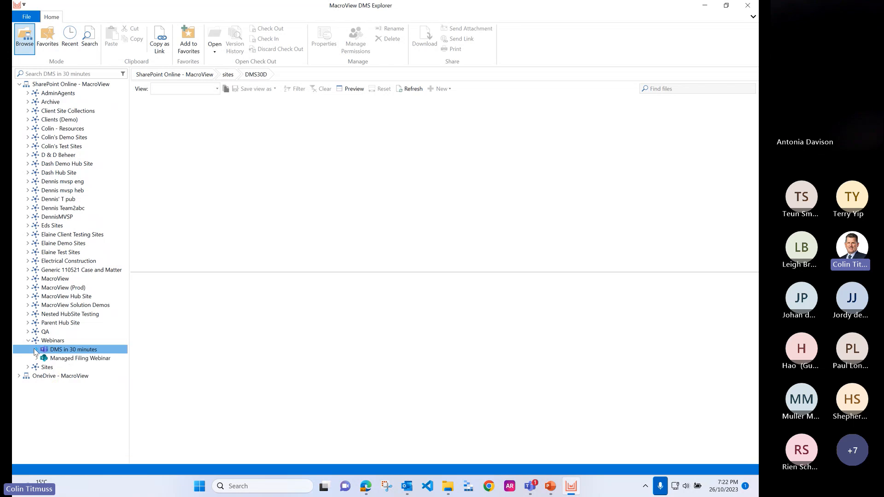
left_click(74, 376)
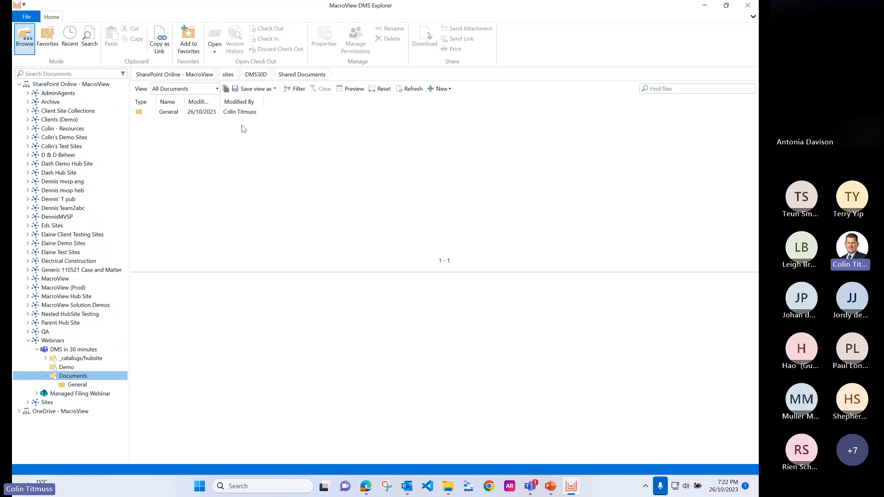
left_click(170, 113)
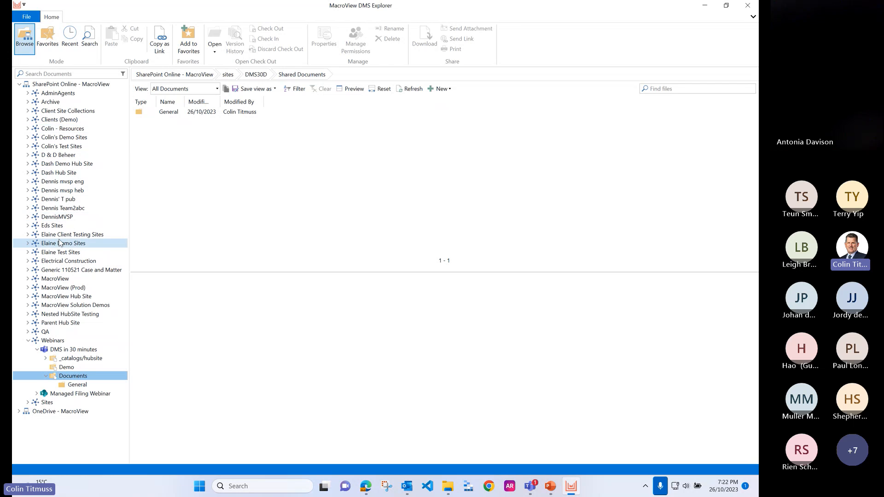
Step: Add the DMS in 30 minutes team to Favorites under its default title
right_click(65, 349)
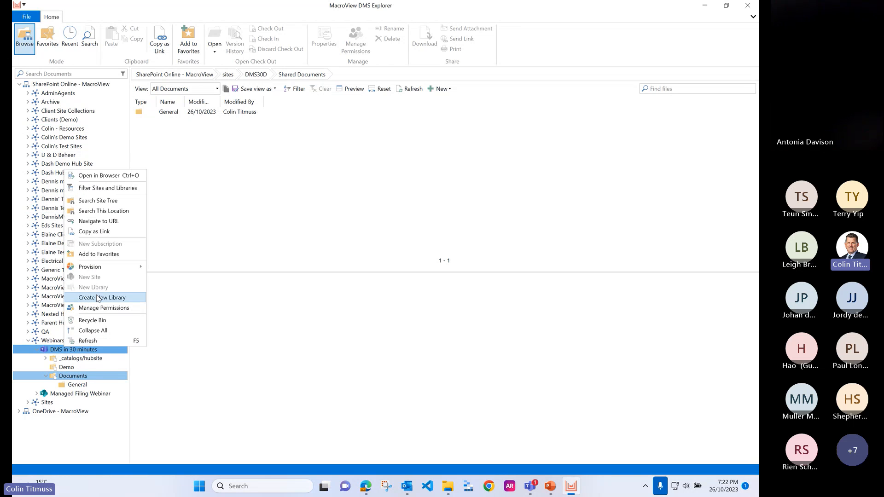
mouse_move(107, 267)
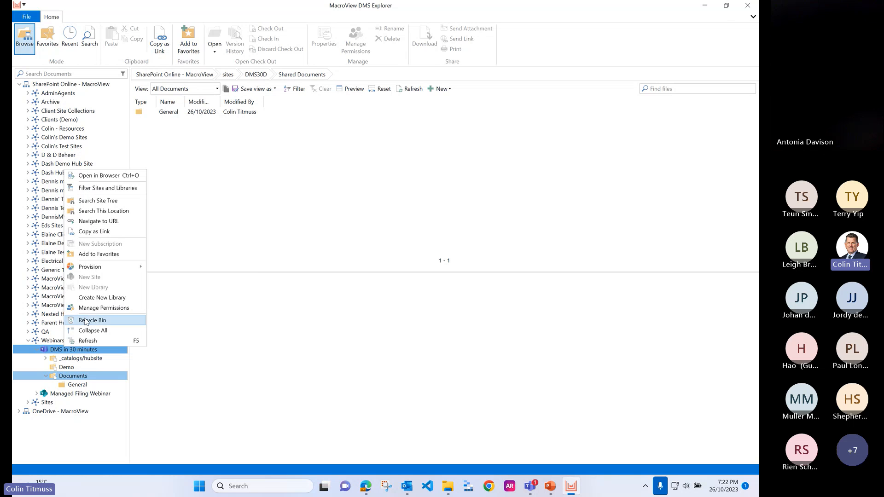
left_click(103, 255)
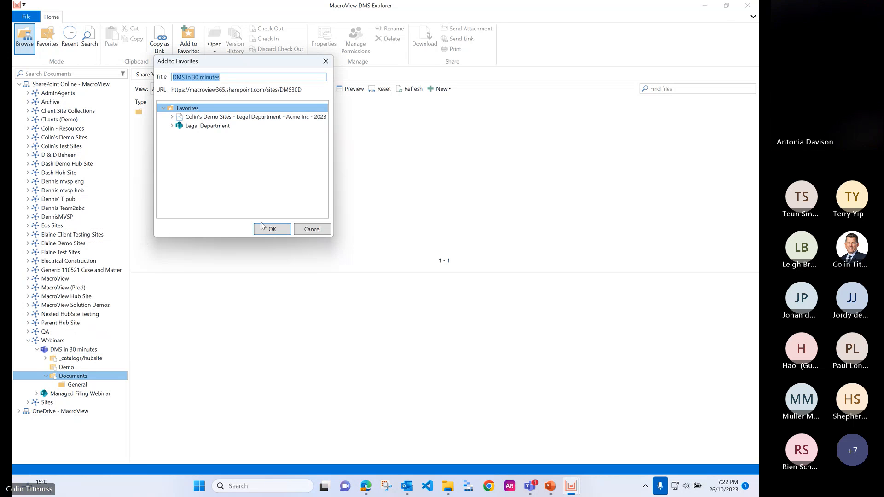
left_click(272, 233)
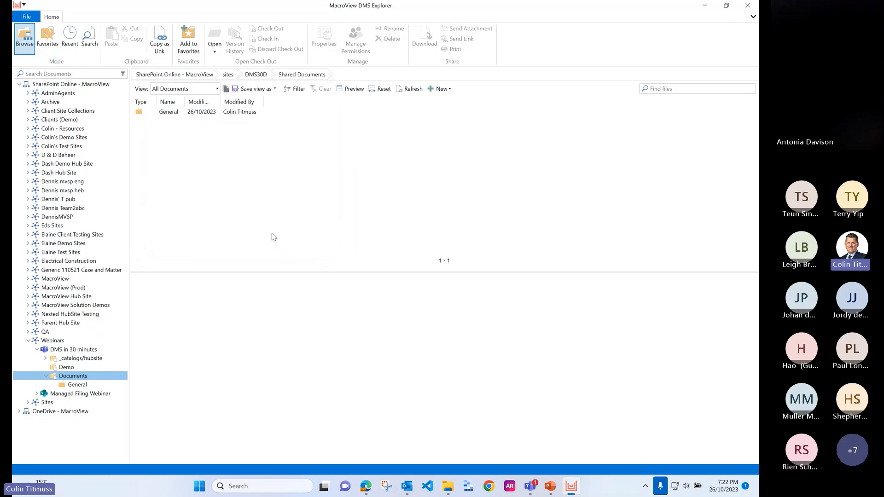
Step: Show Favorites and view the General folder in the Documents library of the DMS in 30 minutes team
left_click(52, 42)
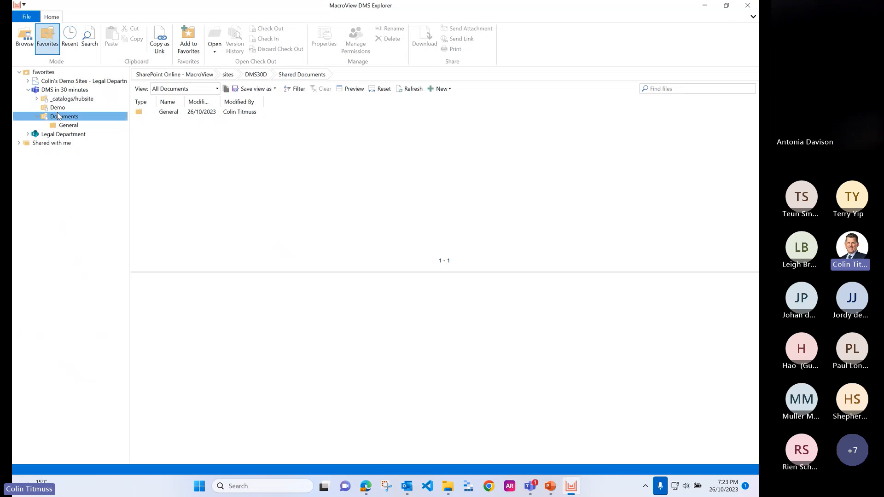
left_click(29, 90)
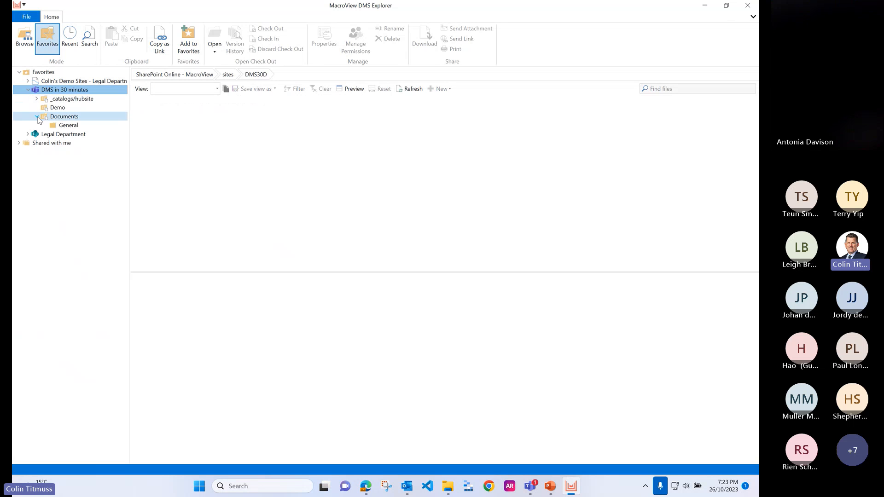
left_click(79, 127)
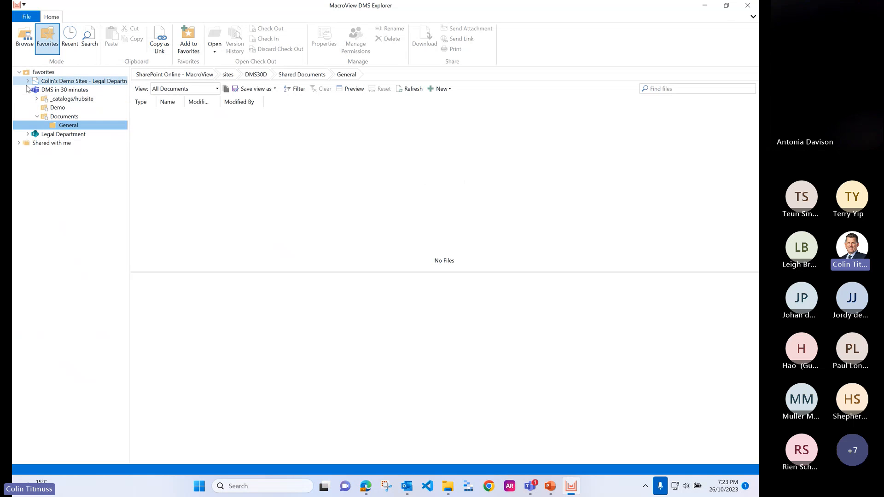
Step: Review the recent locations and recent files, and preview the recently used email
left_click(70, 48)
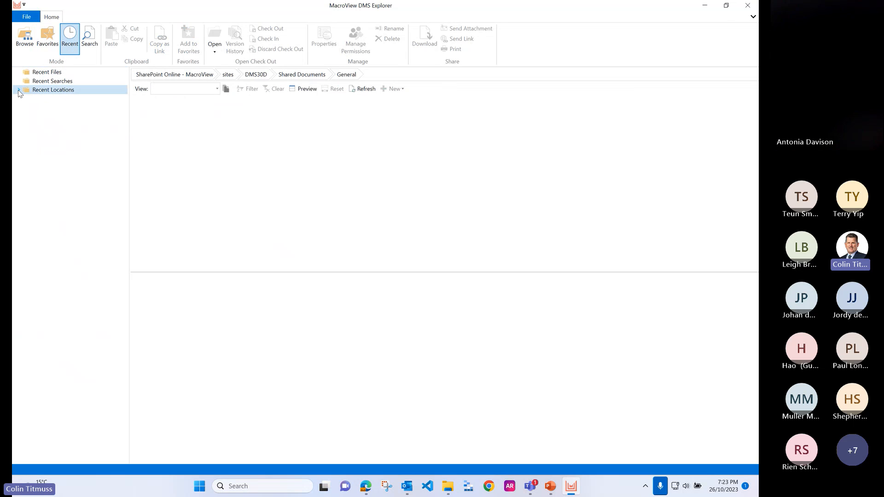
left_click(19, 90)
left_click(46, 99)
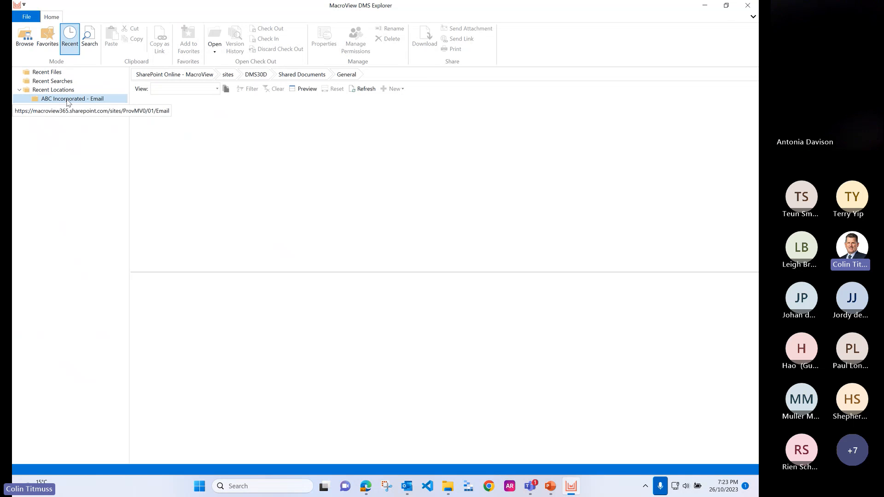
left_click(54, 72)
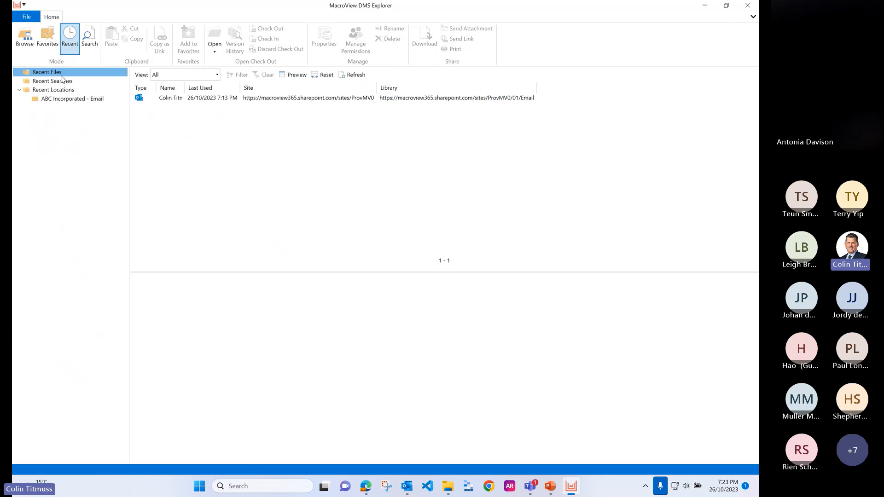
left_click(172, 98)
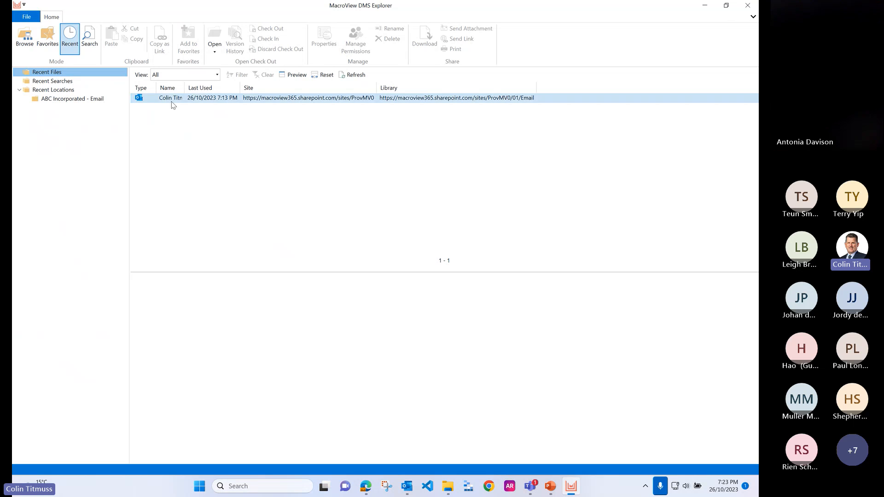
left_click(259, 98)
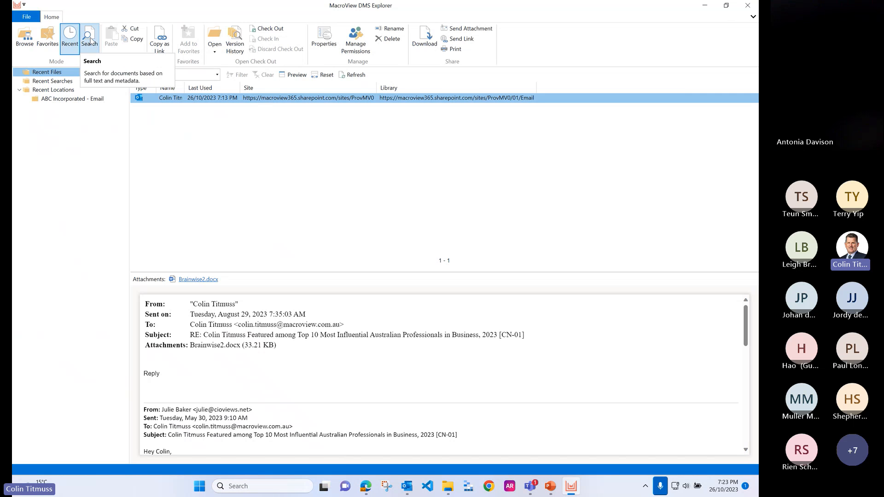
Step: Go to document search, widen the search criteria pane, and set the search type to Email Search
left_click(90, 40)
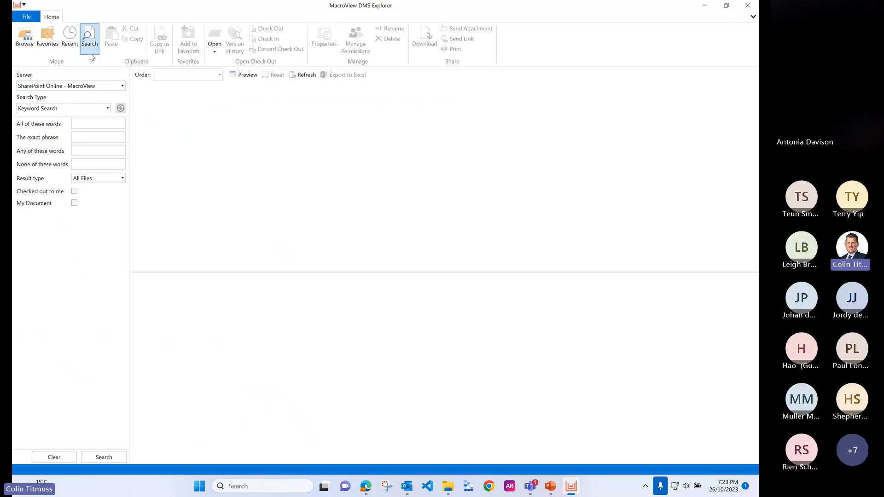
left_click_drag(131, 194, 155, 194)
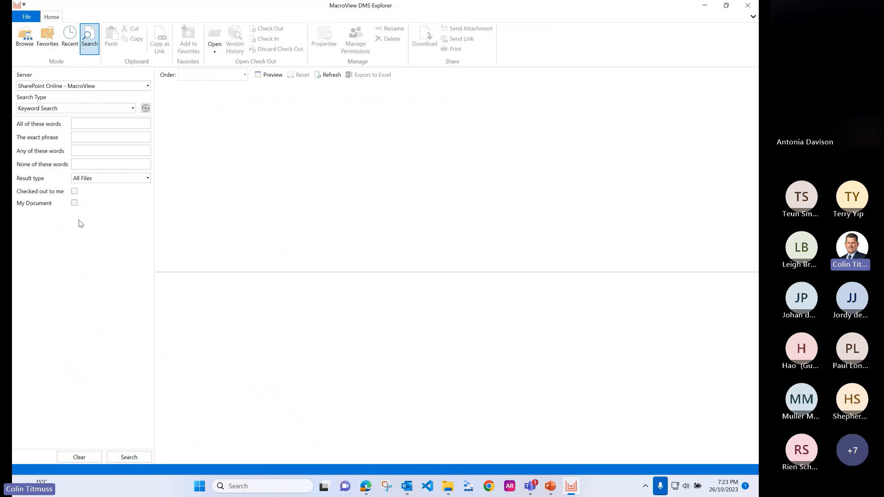
left_click(60, 112)
left_click(49, 131)
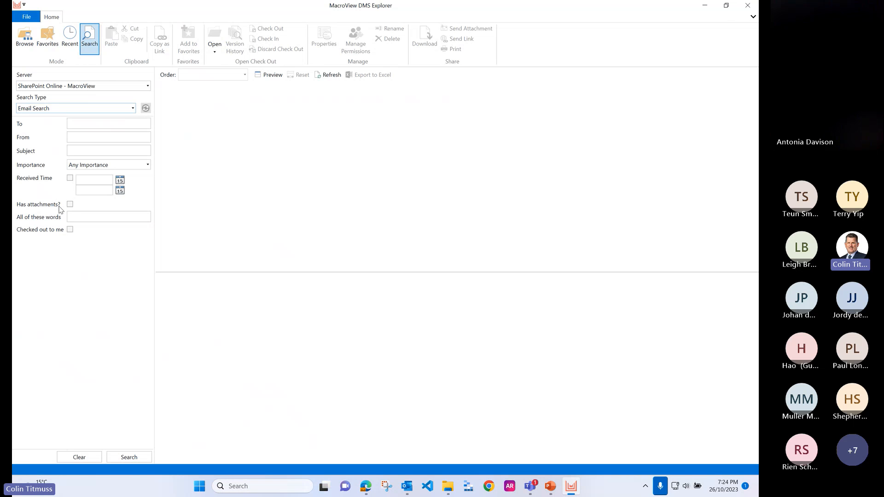
Step: Return to browsing, collapse the Webinars hub, and open the ABC Incorporated library in the Emails and Documents demo site
left_click(26, 43)
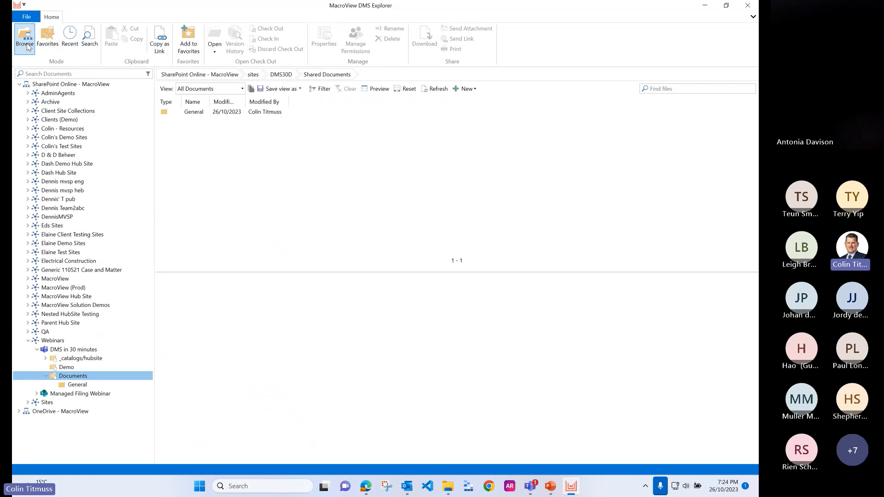
left_click(28, 341)
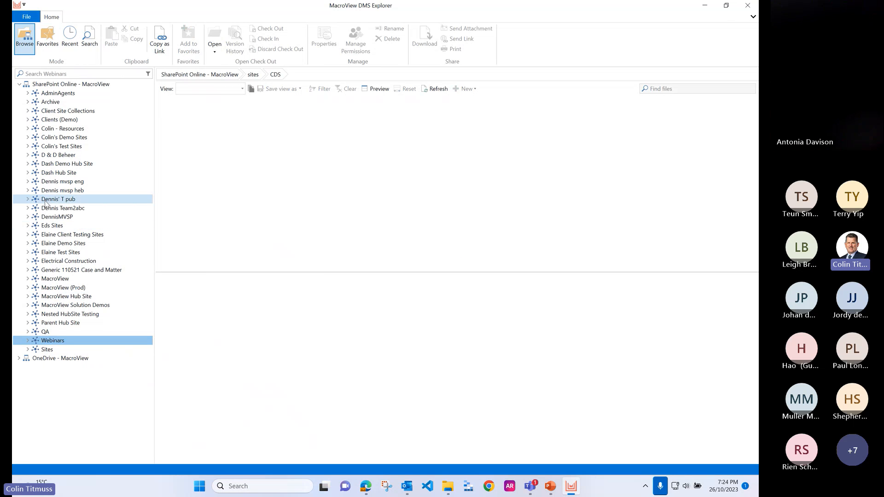
left_click(28, 137)
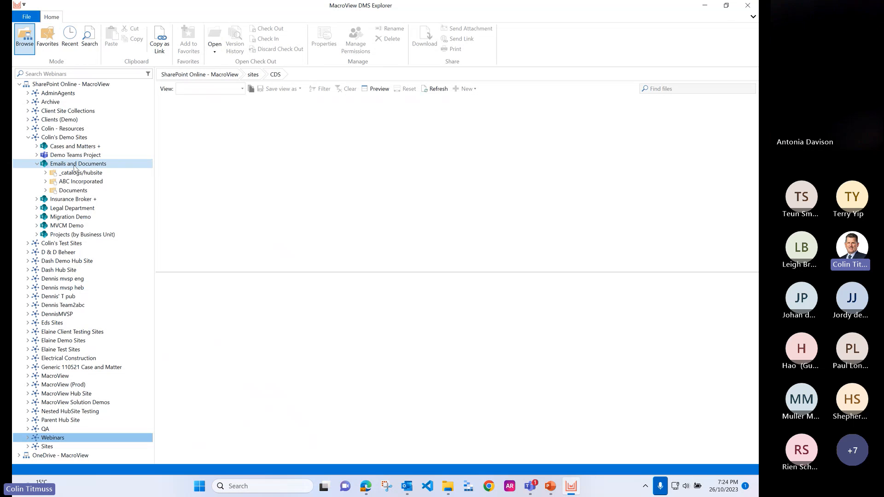
left_click(111, 182)
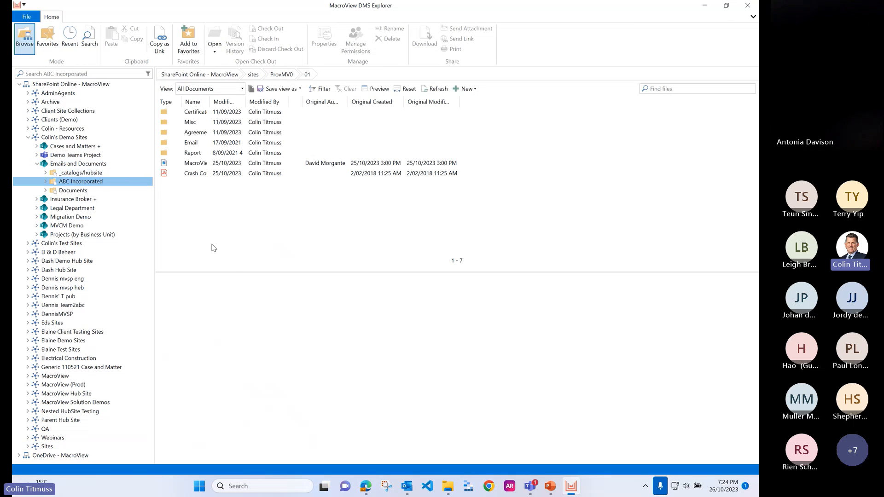
Step: Switch the ABC Incorporated library to the Emails view and list files from all its folders together
left_click(217, 89)
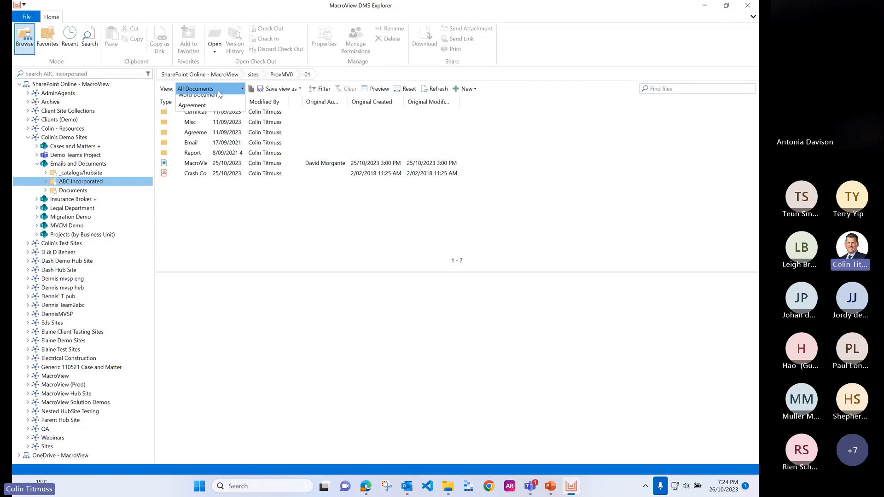
left_click(205, 113)
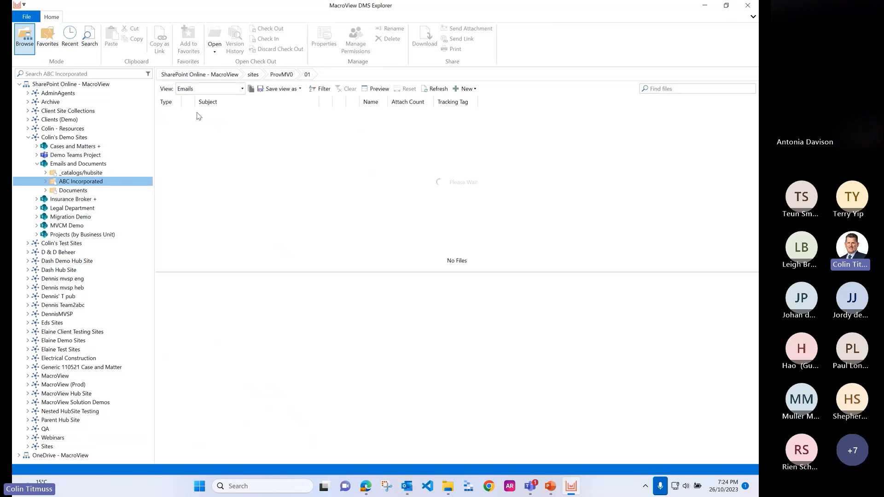
left_click(252, 89)
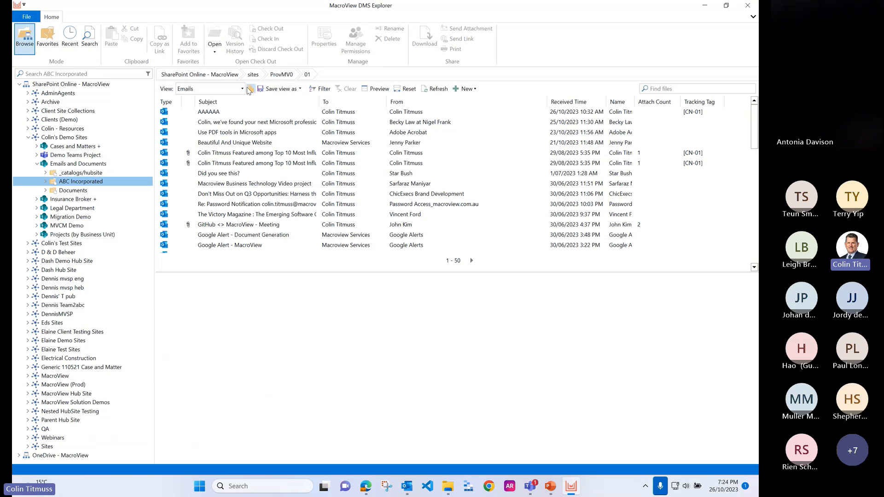
Step: Expand the ABC Incorporated library's folders, look through its emails, and preview "Google Alert - Document Generation"
left_click(273, 184)
scroll(273, 186, "down", 1)
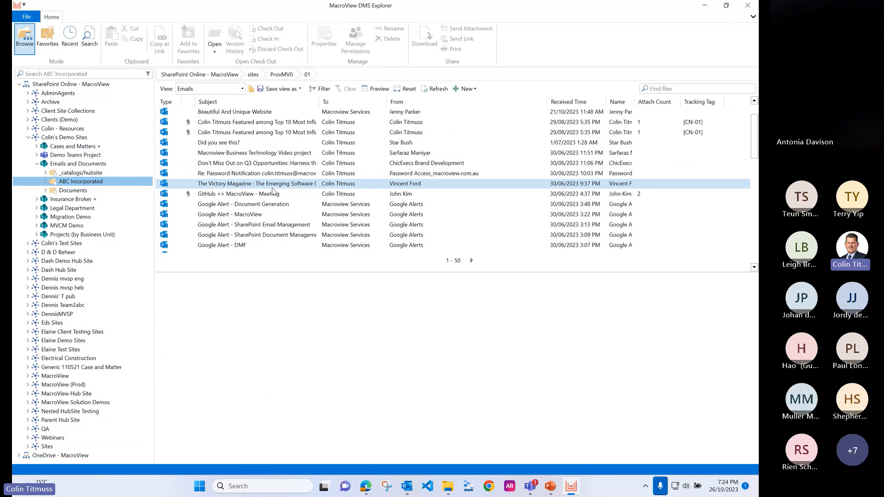
scroll(273, 187, "up", 1)
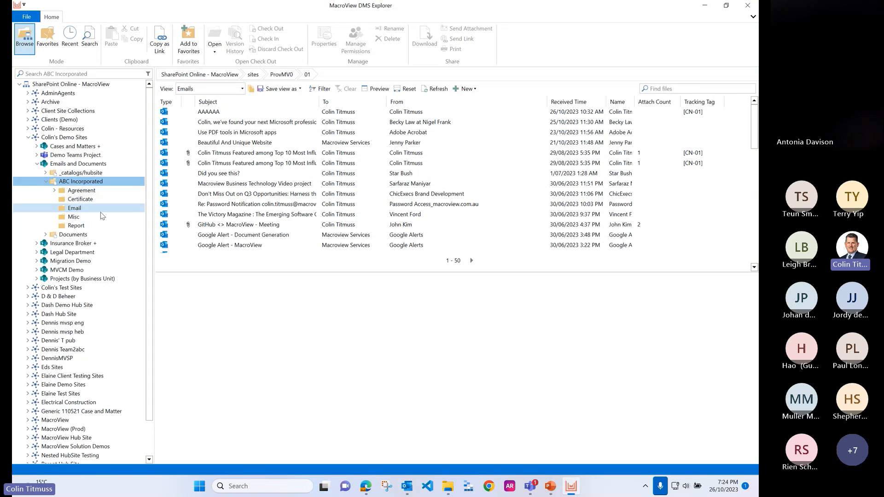
scroll(237, 189, "down", 2)
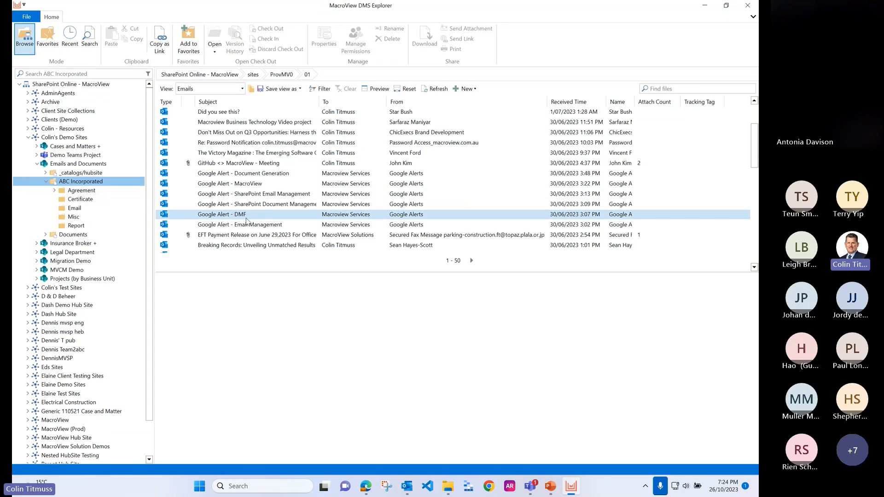
left_click(268, 176)
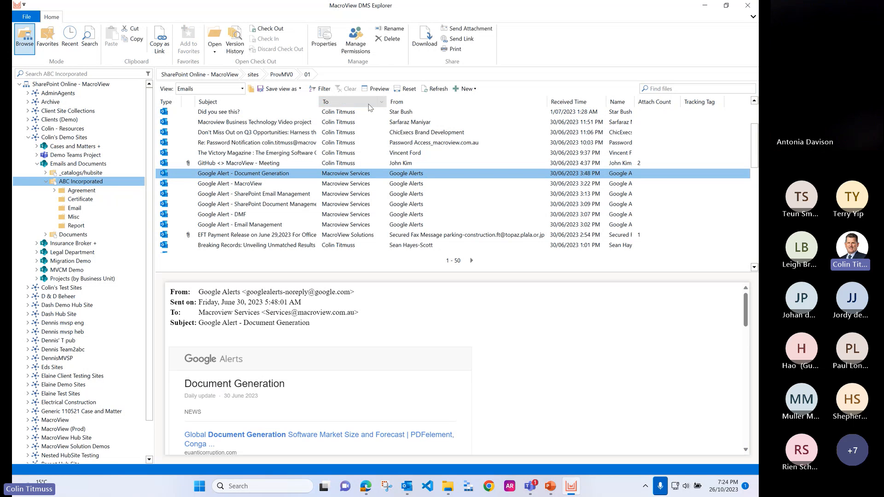
Step: Filter the email list by the first recipient offered for the To column and show the available new item types
left_click(383, 103)
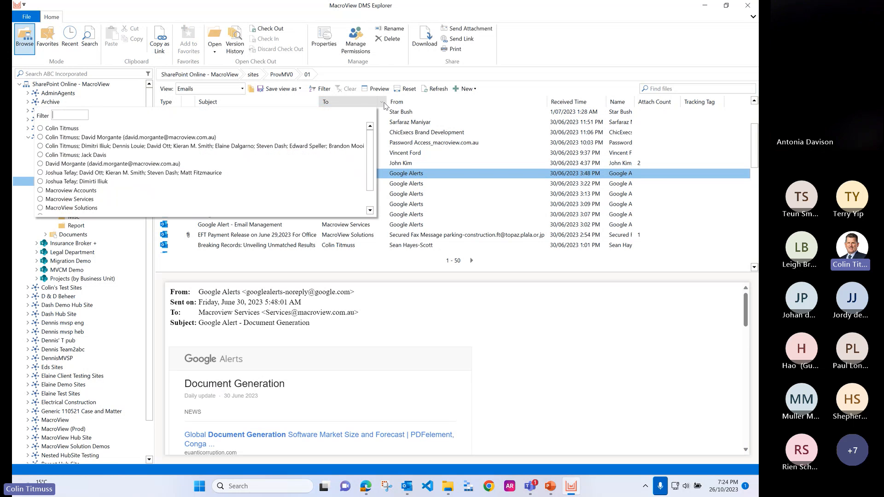
left_click(56, 129)
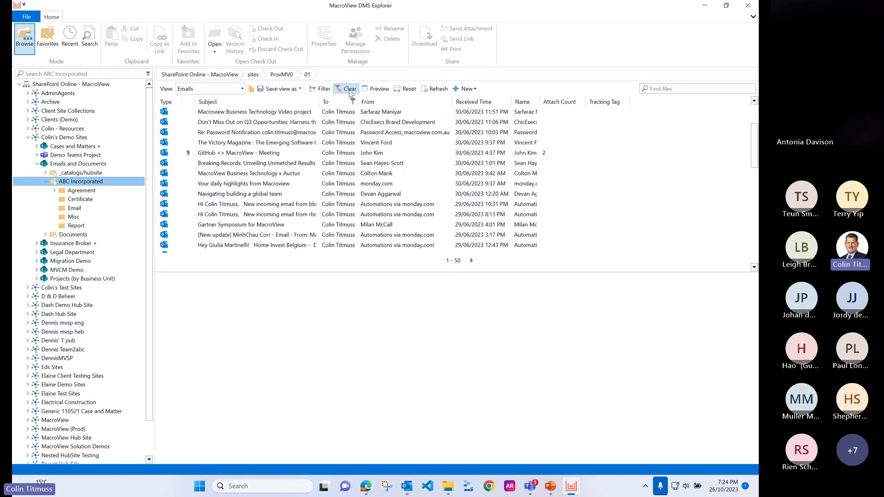
left_click(474, 91)
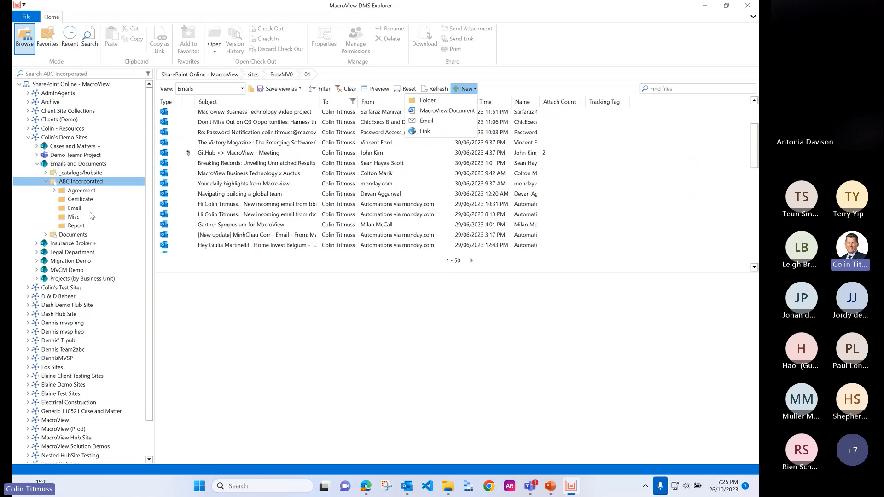
Step: Collapse the demo sites hub, expand Webinars, and open the Demo library in the DMS in 30 minutes team
left_click(28, 138)
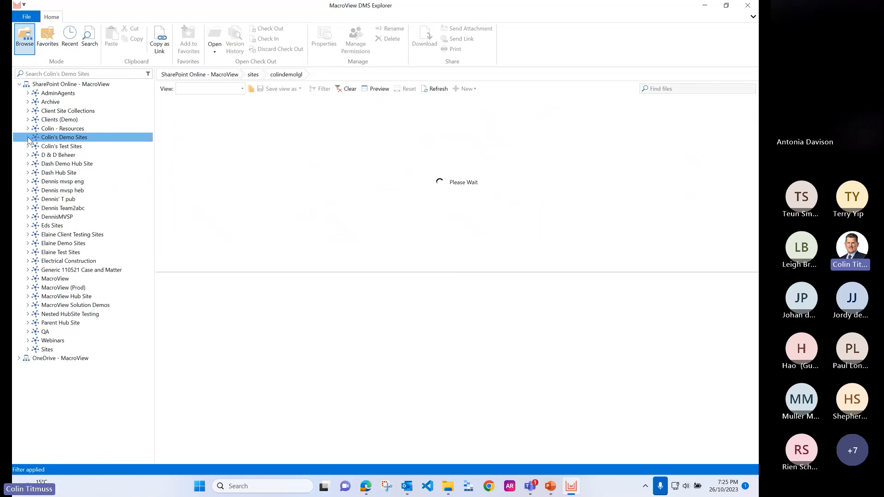
left_click(28, 340)
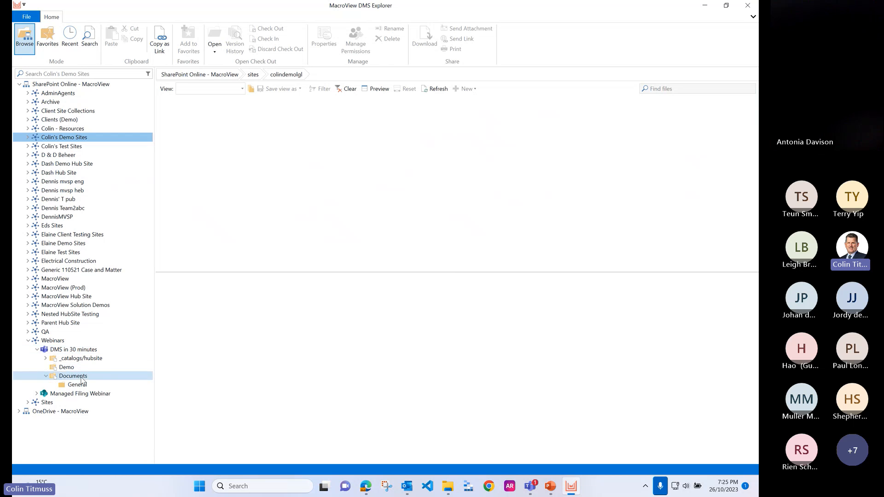
left_click(66, 367)
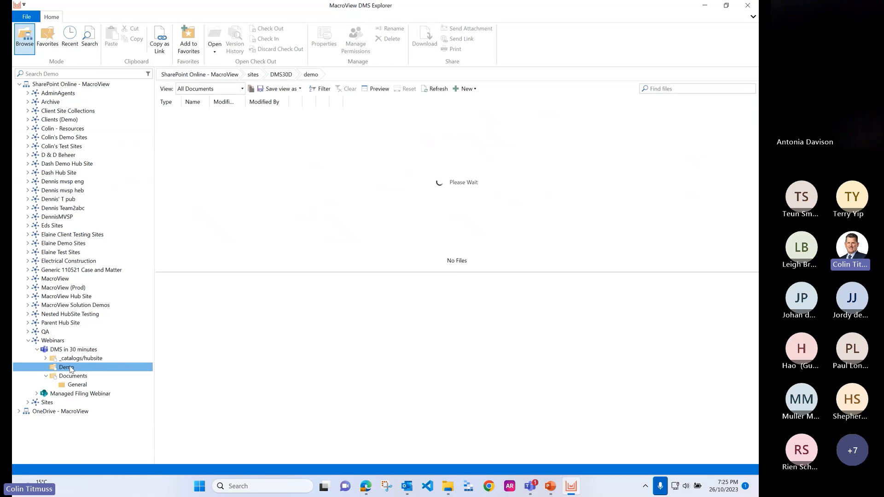
Step: In File Explorer, open the Webinar folder's Demo Files subfolder and select Crash Course in Office 365.pdf
left_click(448, 486)
double_click(519, 281)
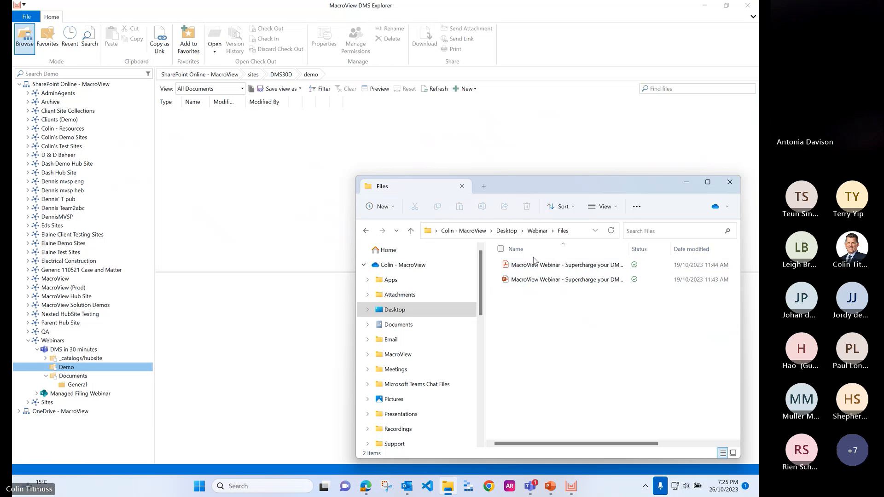
left_click(537, 230)
double_click(533, 269)
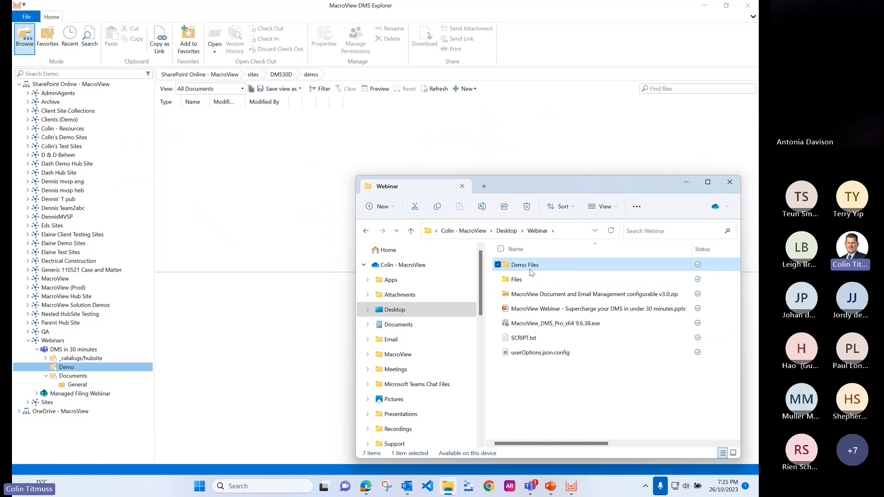
left_click(536, 270)
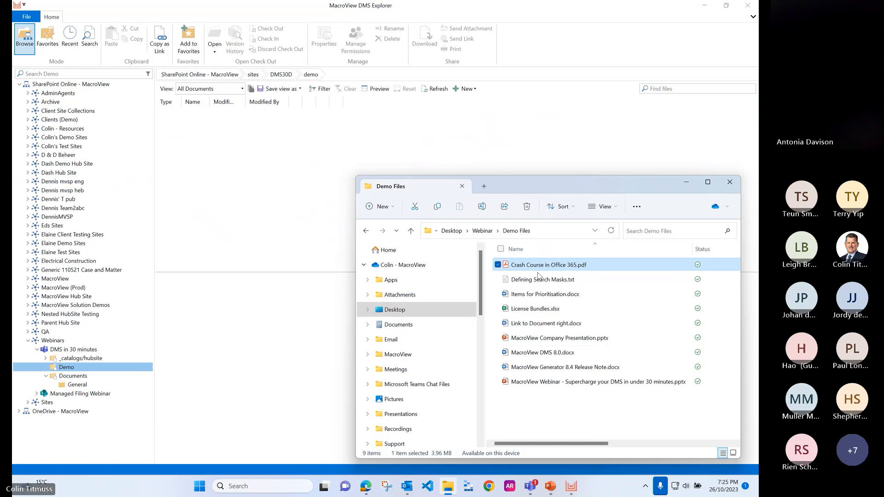
Step: Upload the first four files, Crash Course in Office 365.pdf through License Bundles.xlsx, from File Explorer into the open Demo library's file list
left_click(555, 383, "shift")
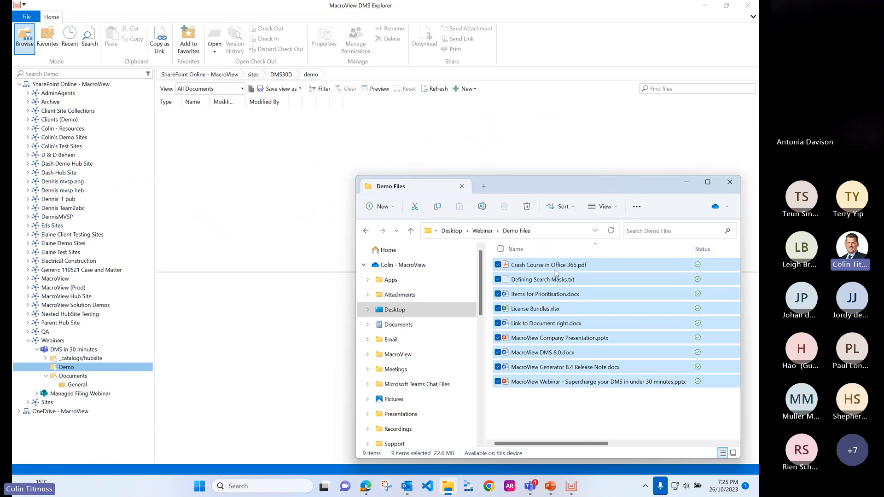
left_click(547, 309, "shift")
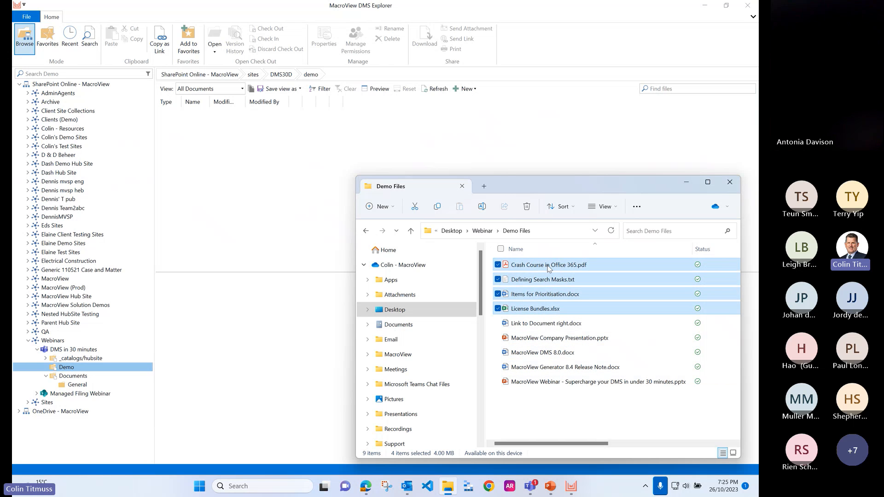
left_click_drag(547, 309, 255, 193)
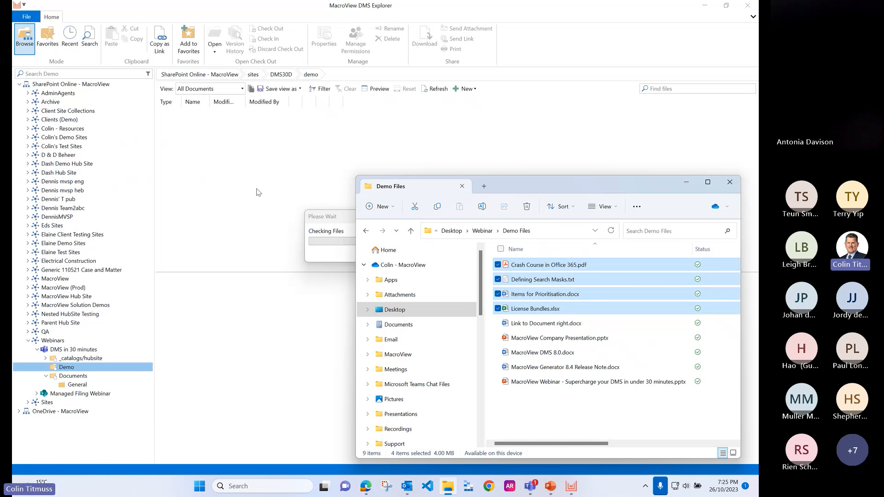
Step: Upload the remaining five files, Link to Document right.docx through the MacroView Webinar presentation, to the Demo library in the site tree
left_click(551, 324)
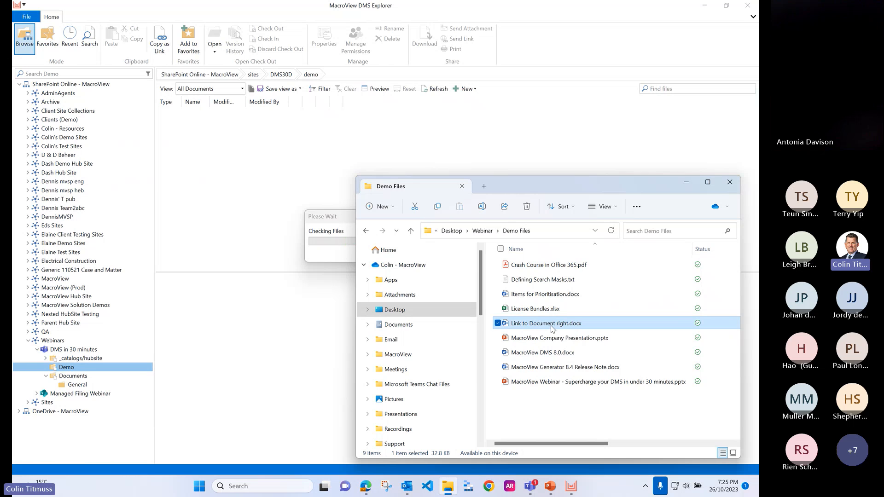
left_click(565, 383, "shift")
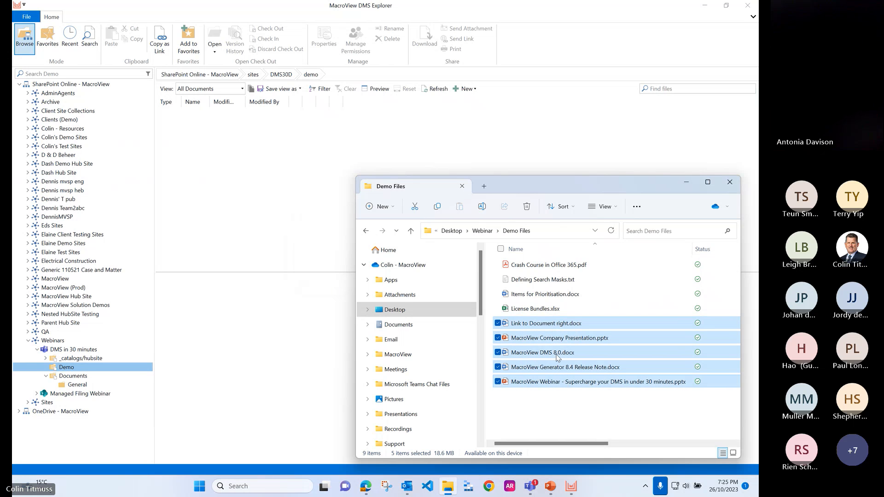
left_click_drag(549, 328, 71, 370)
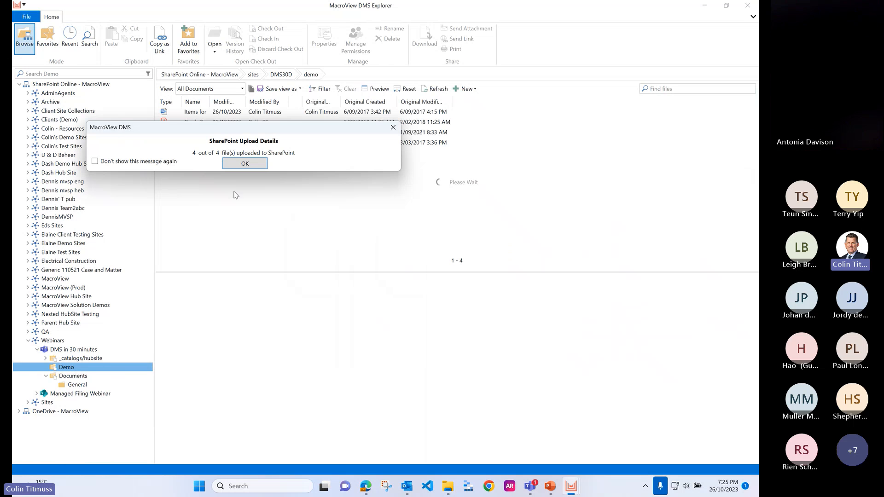
Step: Acknowledge the SharePoint upload details with "Don't show this message again" enabled, and refresh the Demo library's file list
left_click_drag(248, 131, 349, 183)
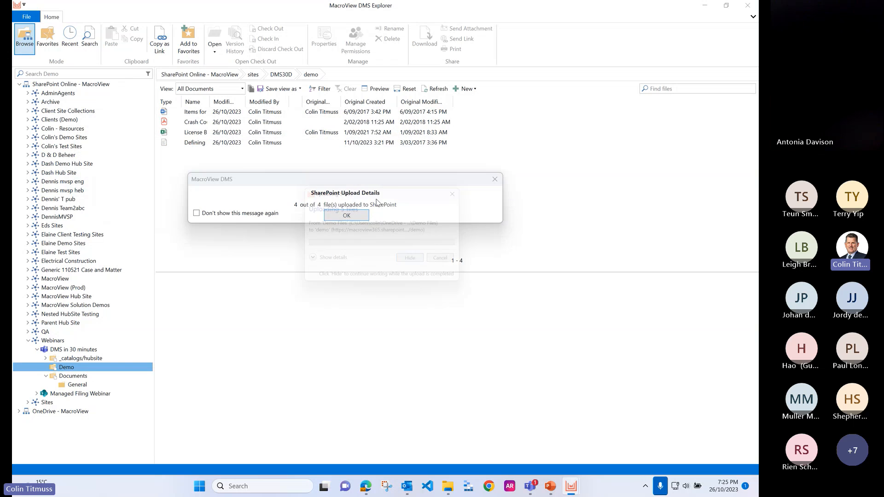
left_click(416, 262)
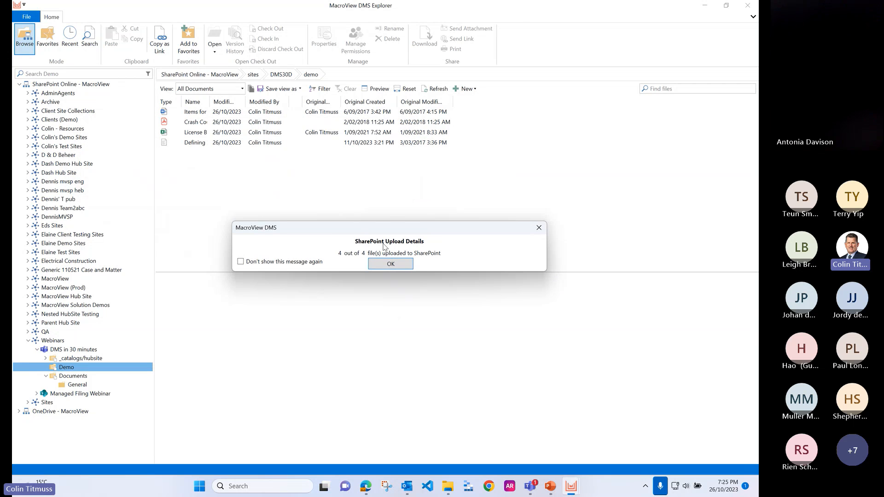
left_click(240, 262)
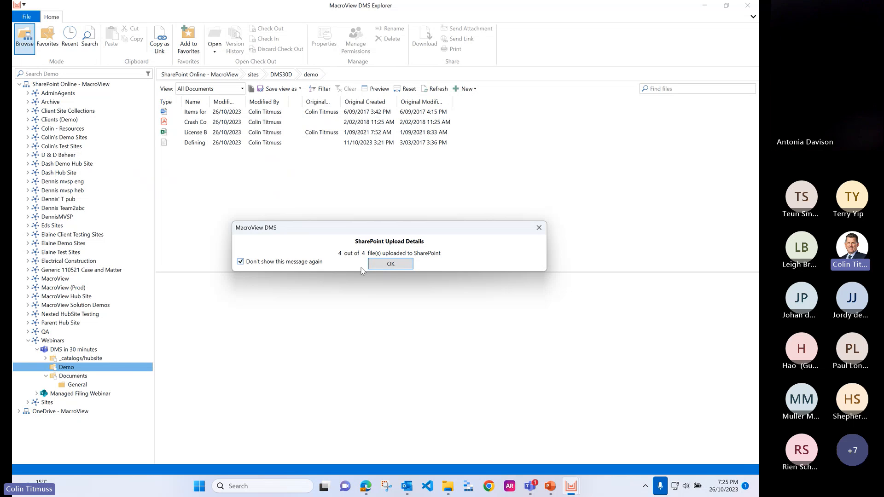
left_click(390, 266)
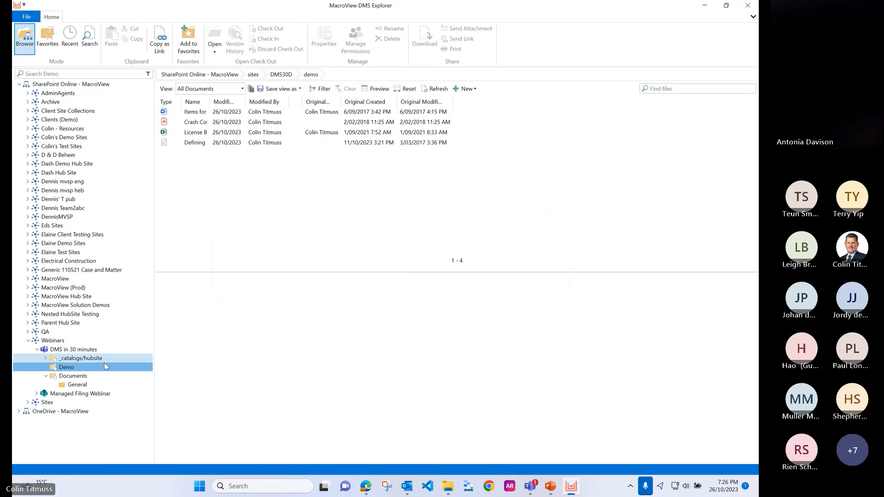
left_click(441, 90)
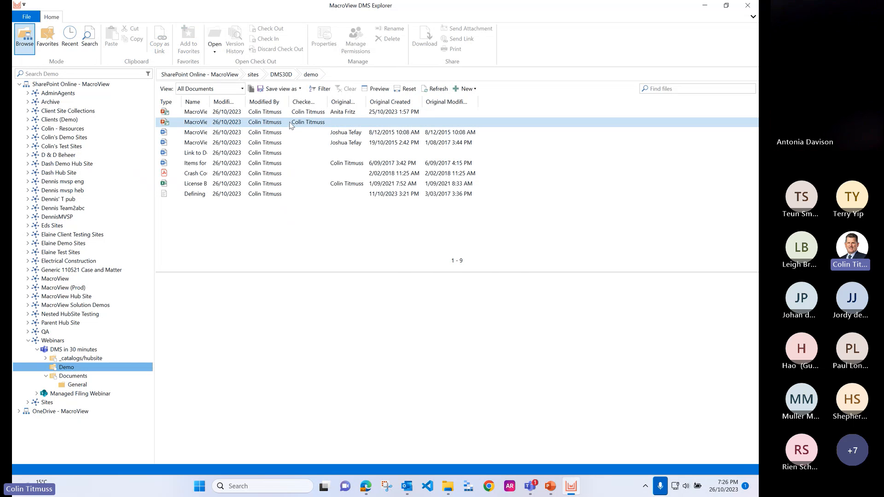
Step: Preview Link to Document right.docx in the Demo library and look through the actions available for the file
left_click(199, 134)
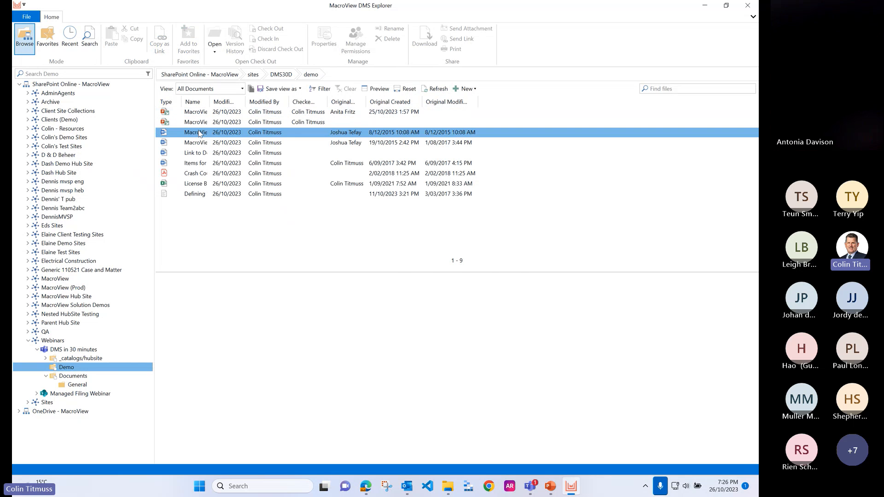
left_click(199, 156)
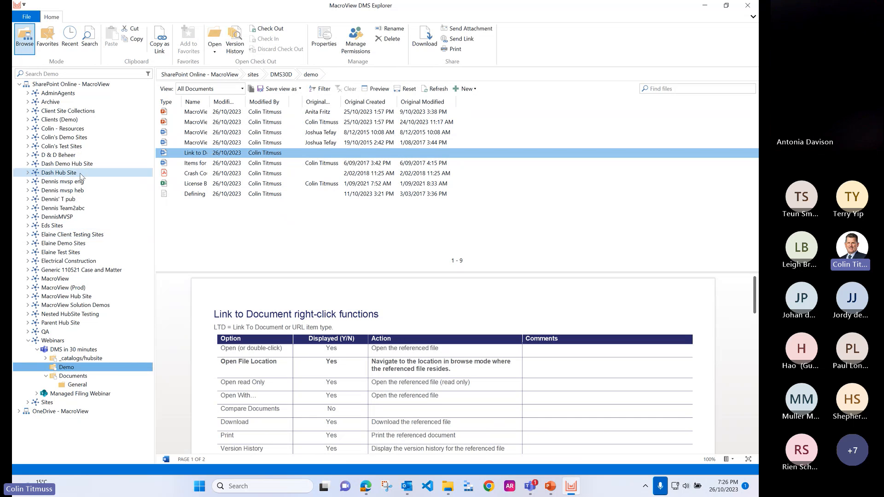
right_click(221, 159)
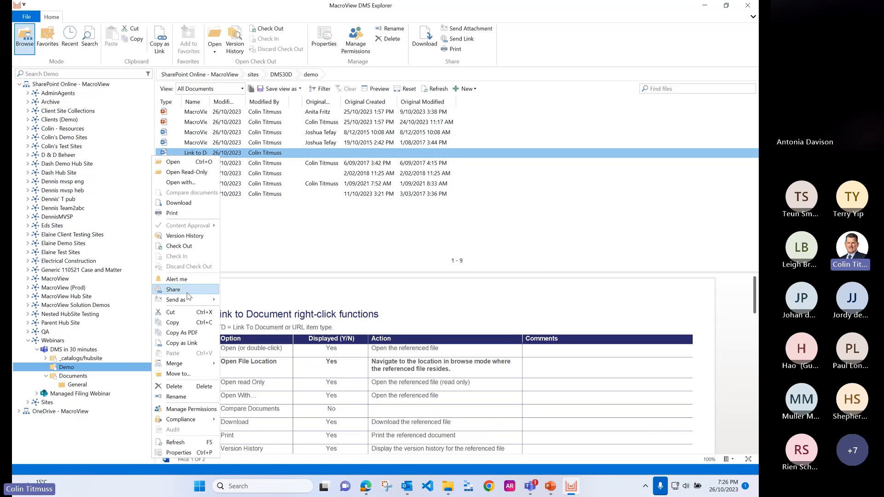
mouse_move(199, 304)
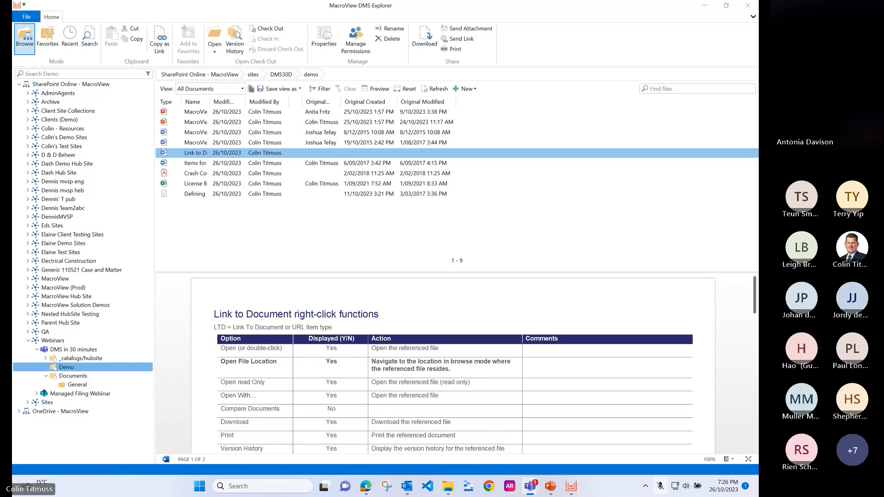
key("ctrl+shift+m")
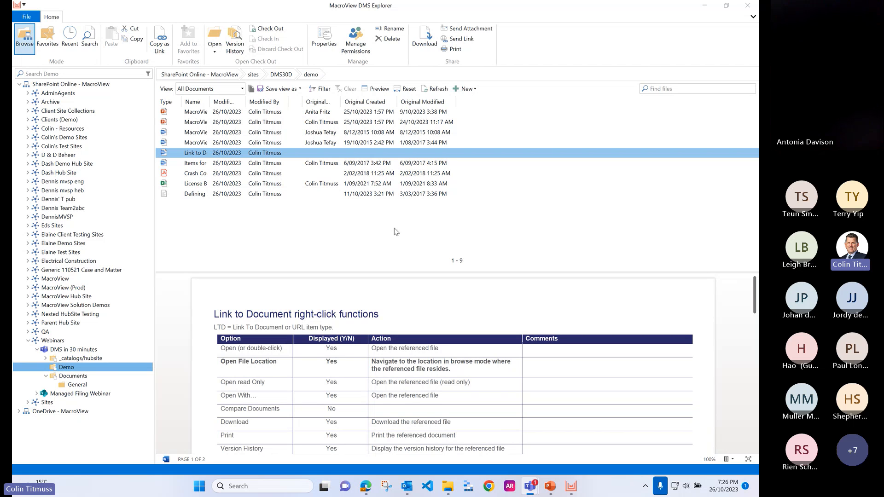
Step: Switch to Word, create a blank document, and fill it with sample text using =rand()
left_click(199, 487)
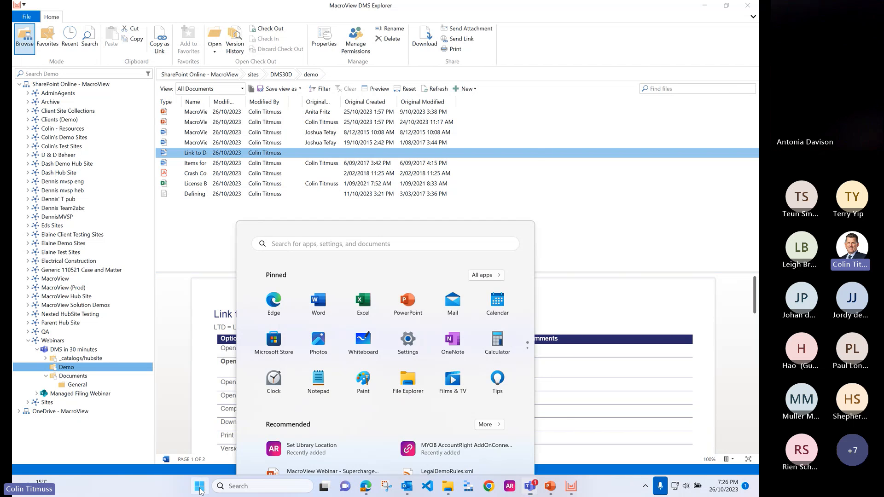
type("Word")
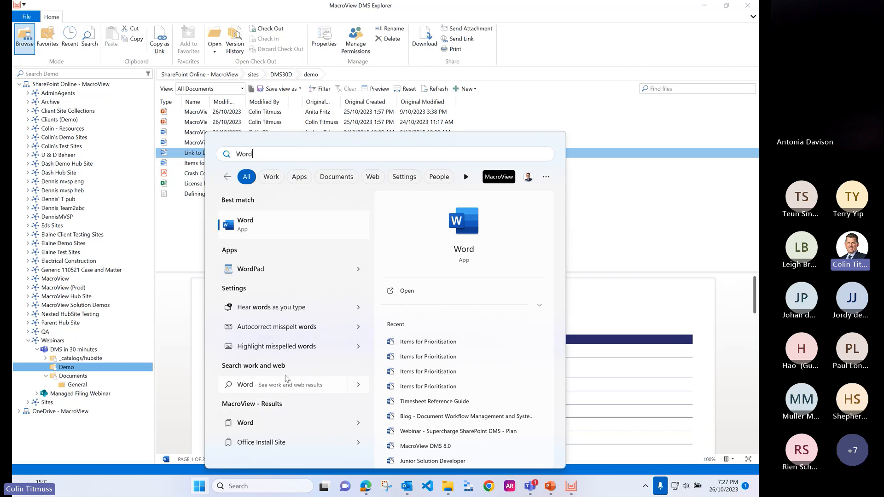
left_click(291, 231)
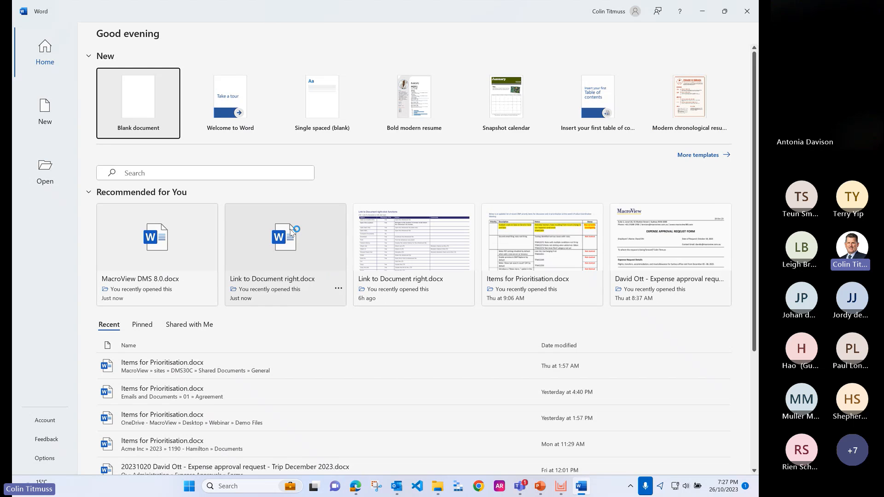
left_click(143, 114)
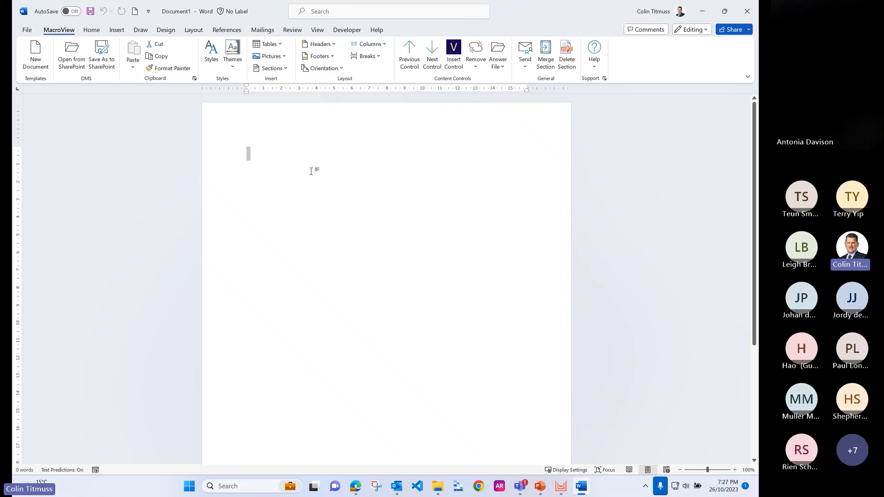
type("=ran")
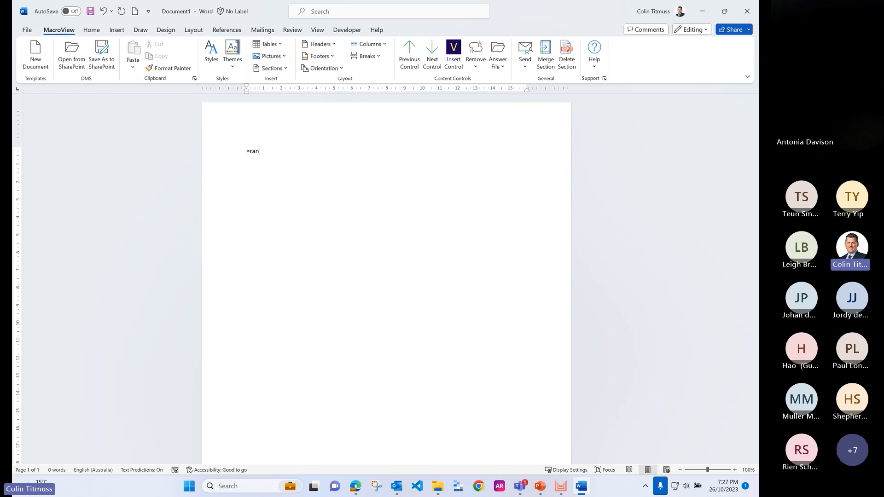
type("d()")
key("Return")
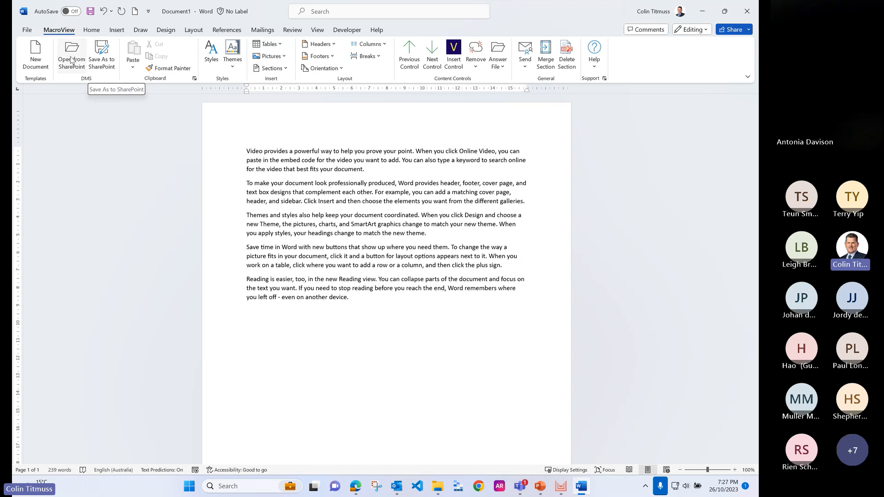
Step: Save the document to SharePoint as Document1.docx in the Demo library of the DMS in 30 minutes team
left_click(106, 60)
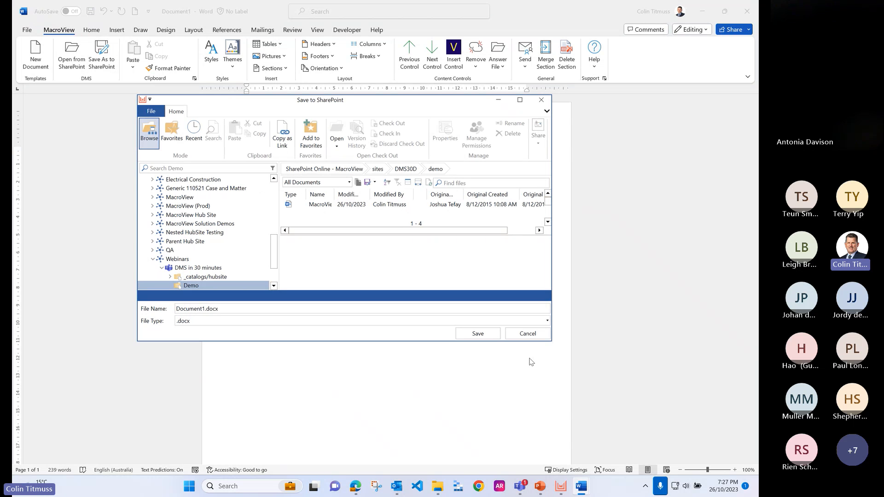
left_click_drag(552, 341, 652, 426)
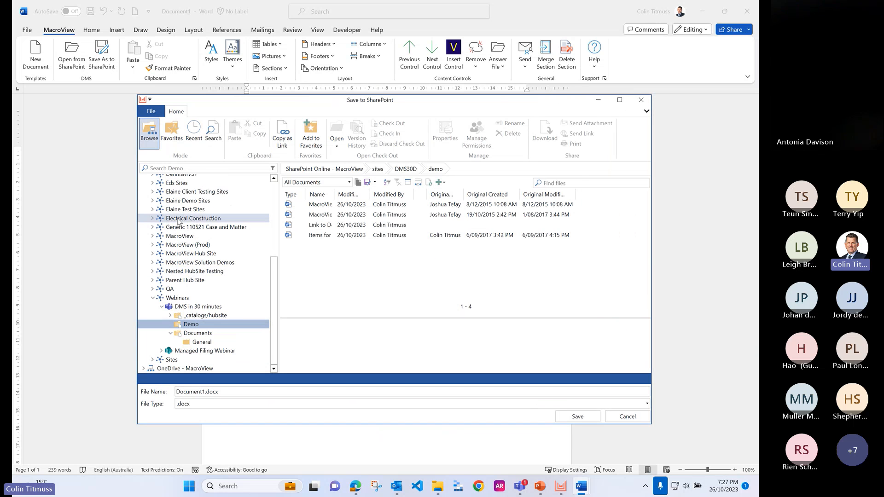
left_click(171, 140)
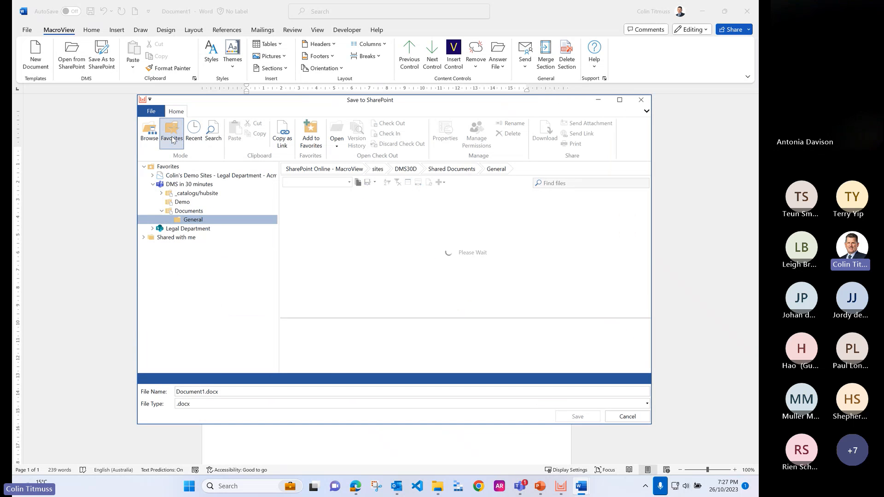
left_click(147, 135)
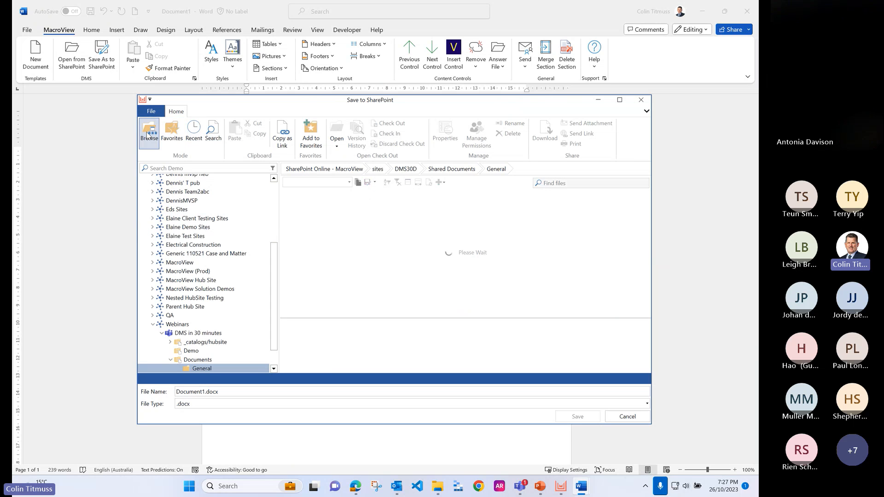
left_click(192, 352)
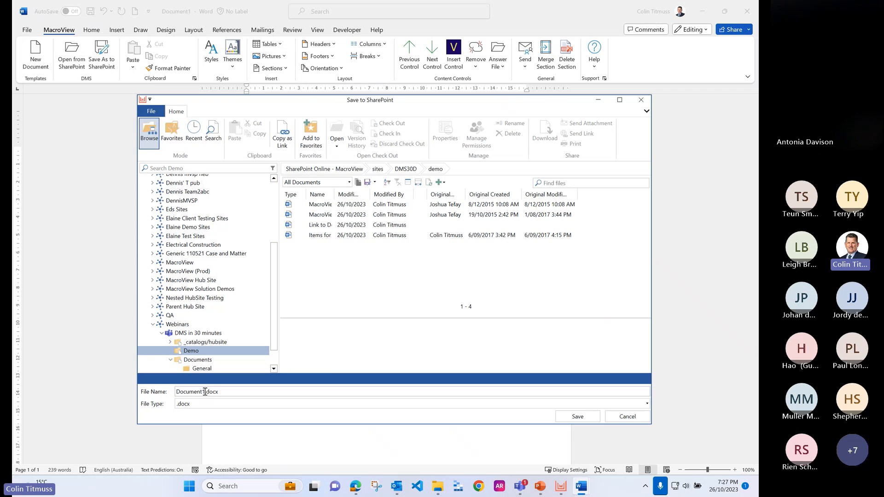
left_click(584, 416)
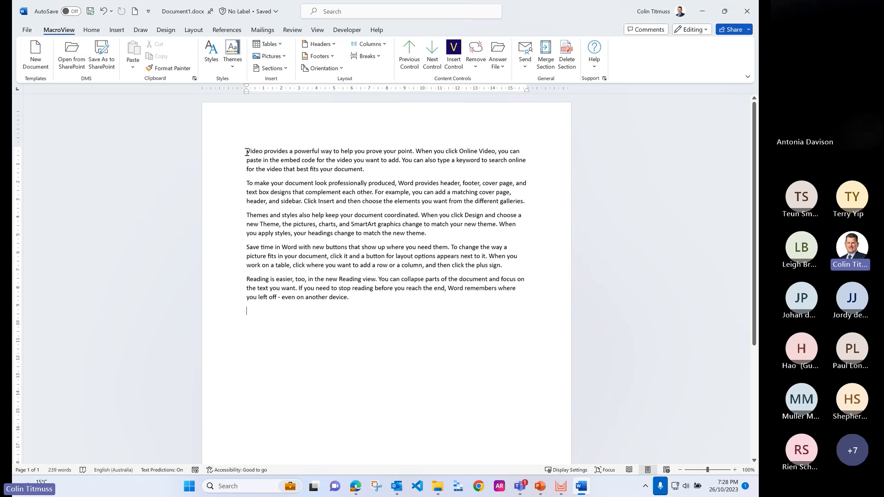
Step: Highlight the document's first paragraph in yellow and save the change
left_click_drag(247, 152, 369, 169)
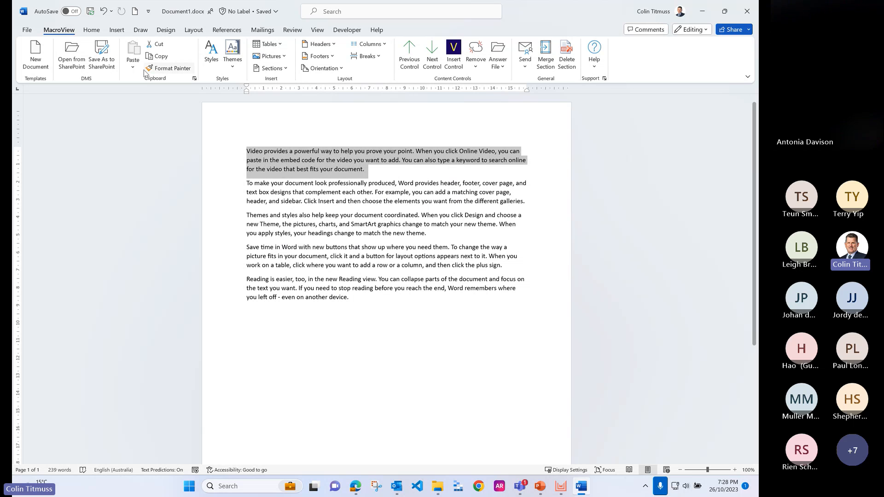
left_click(91, 30)
left_click(232, 62)
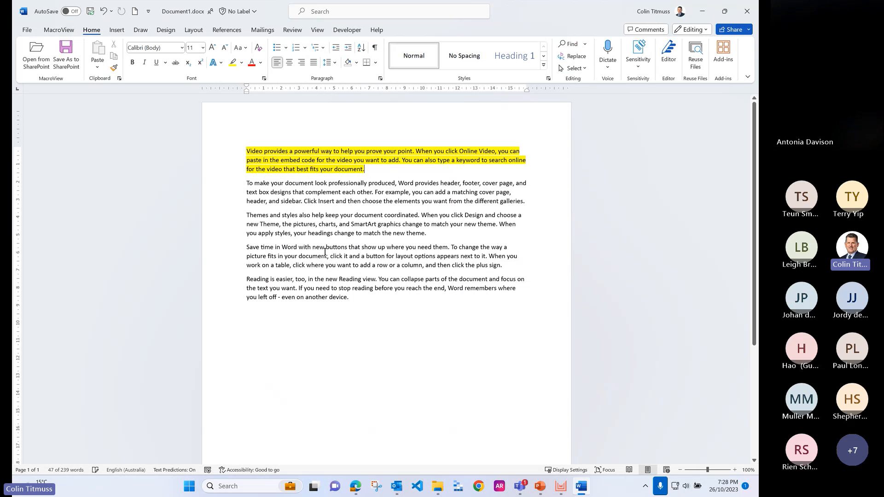
left_click(90, 11)
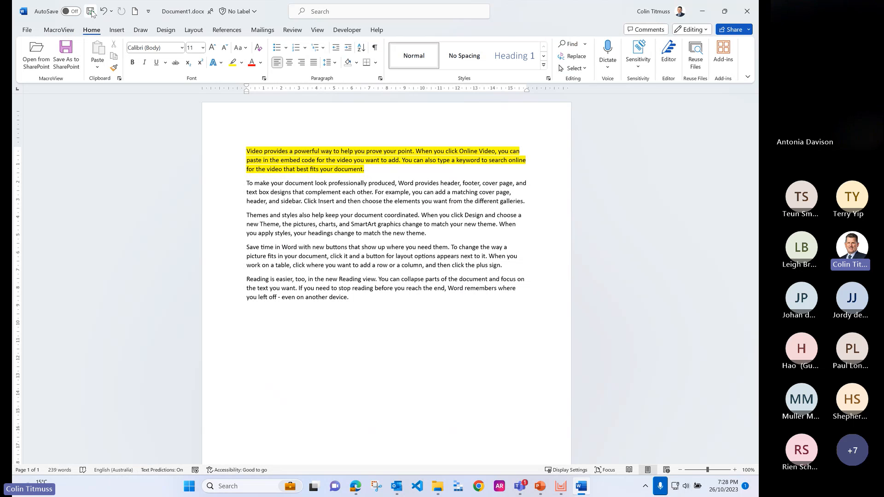
Step: Close Document1.docx and check it in without version comments, leaving the option to keep it checked out disabled
left_click(28, 31)
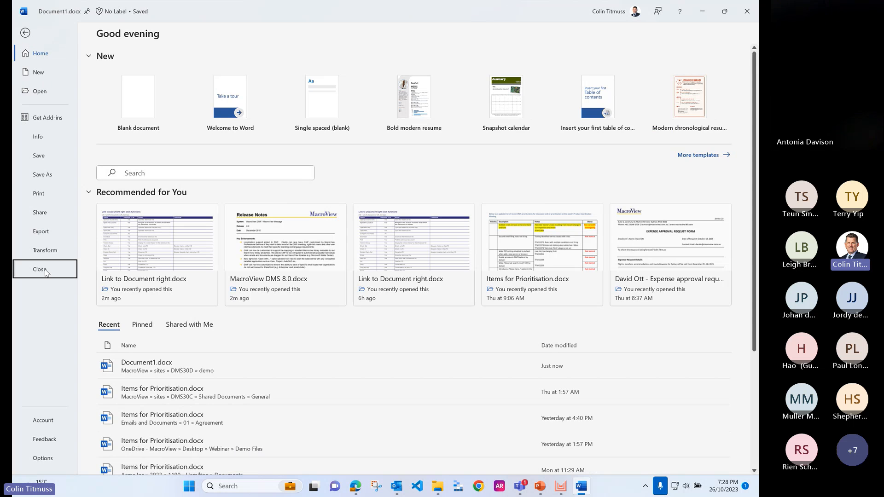
left_click(44, 270)
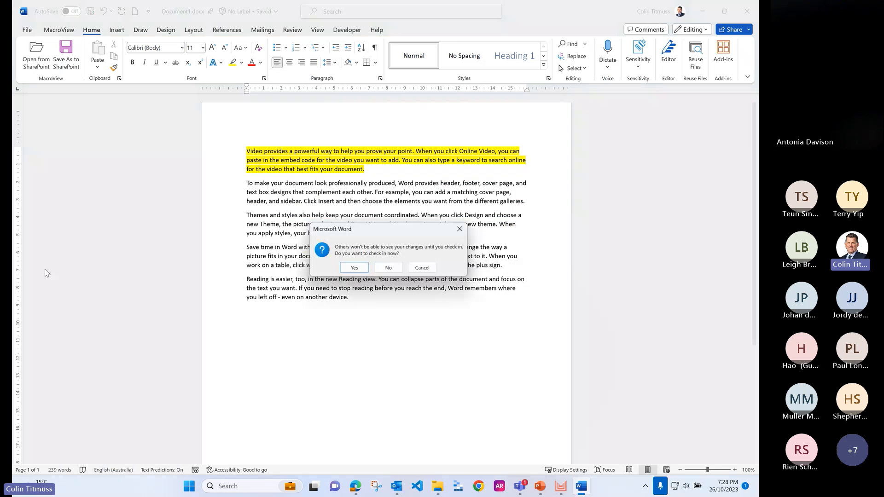
left_click(355, 269)
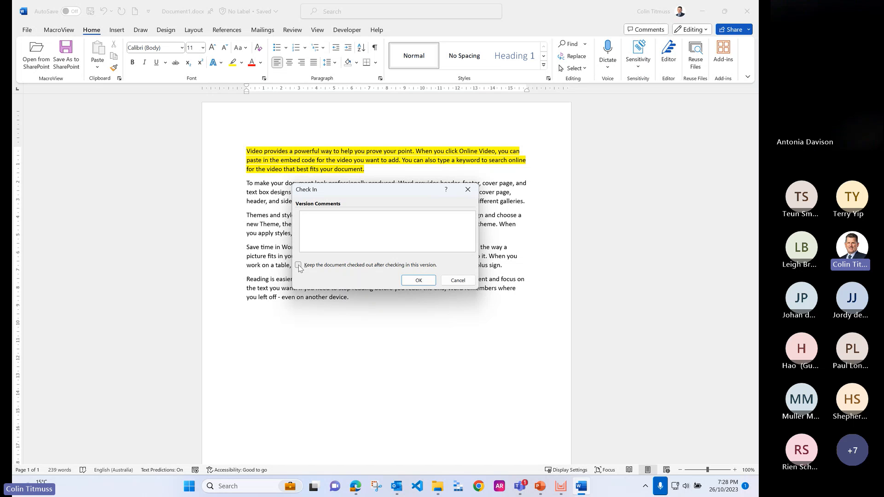
left_click(421, 282)
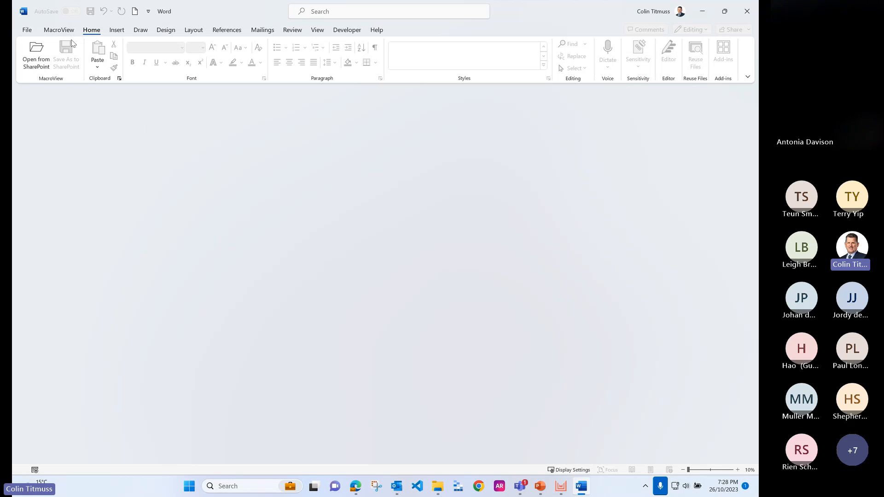
Step: Browse the Demo library from Word's Open from SharePoint dialog, widen the Modified column, and open Document1
left_click(45, 58)
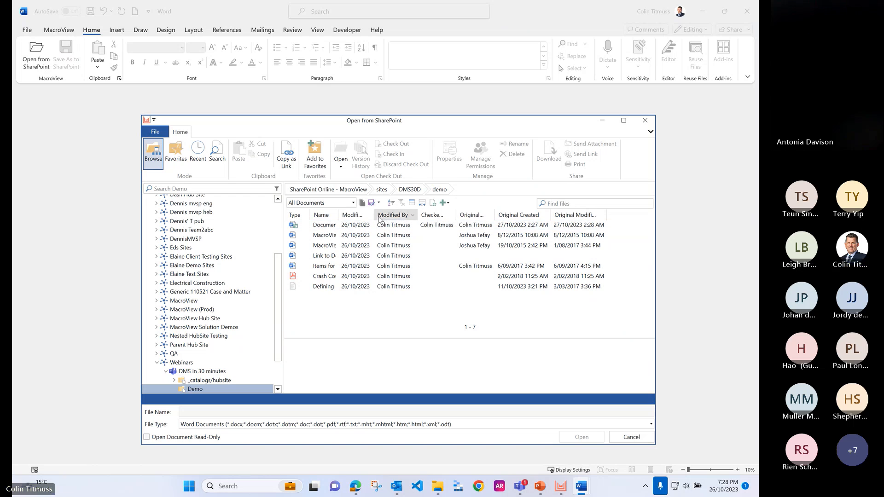
left_click(351, 216)
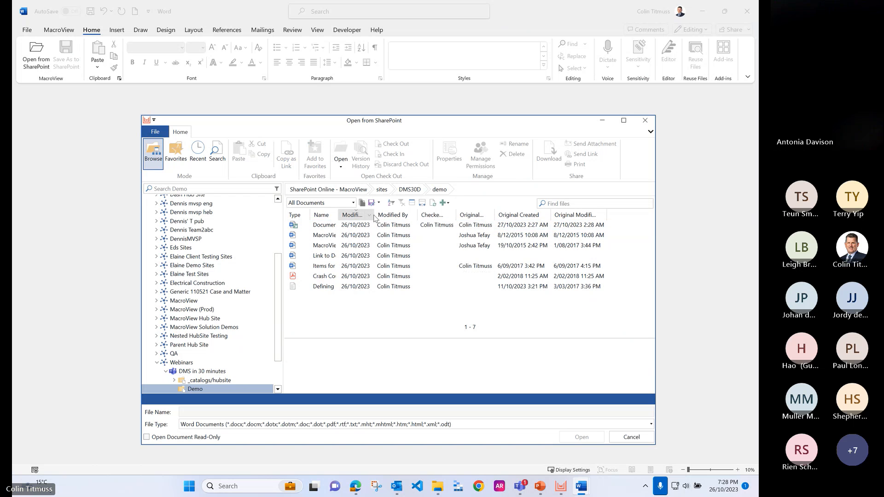
left_click_drag(375, 215, 458, 218)
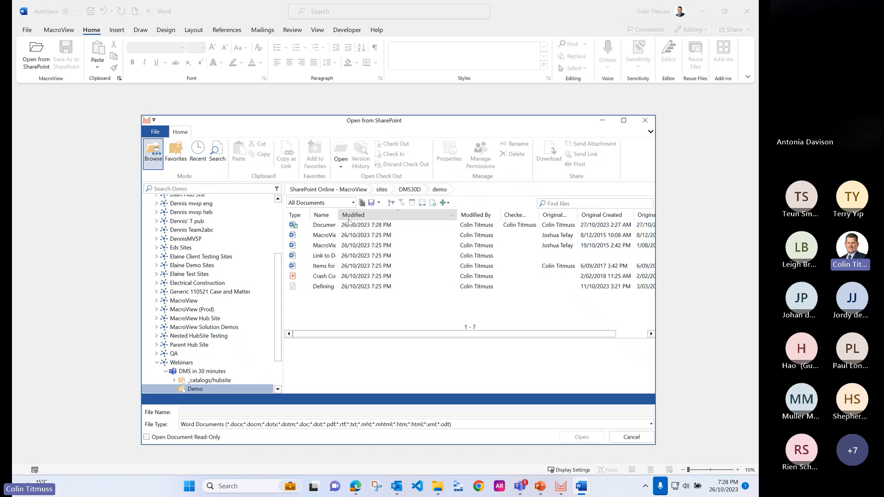
double_click(324, 226)
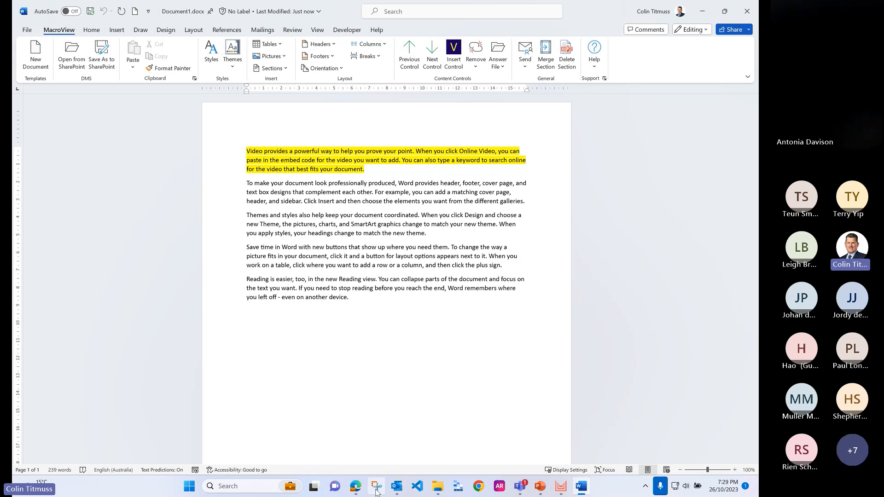
Step: Switch to Outlook, open the Demo library of the DMS in 30 minutes team, and preview its two PowerPoint presentations
left_click(397, 489)
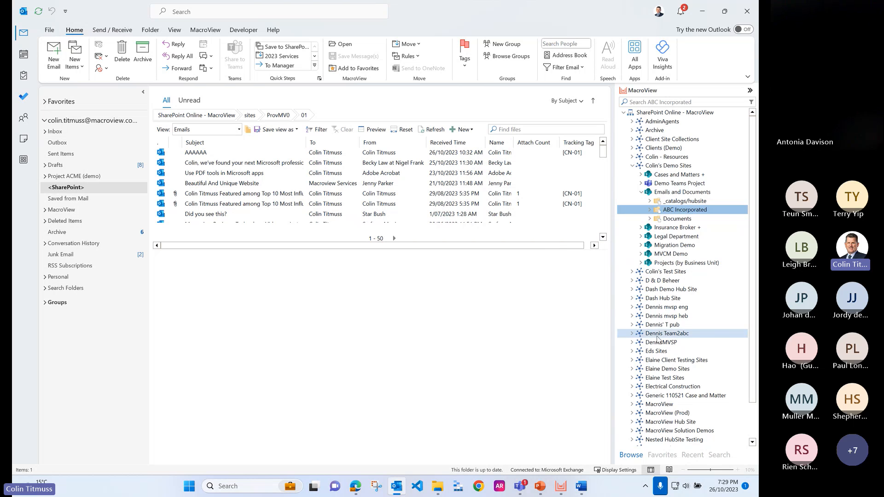
scroll(672, 362, "down", 2)
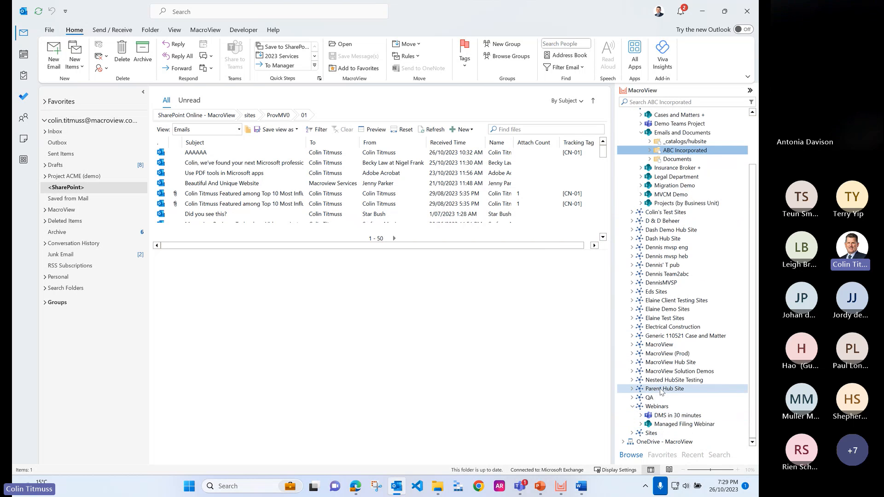
left_click(644, 415)
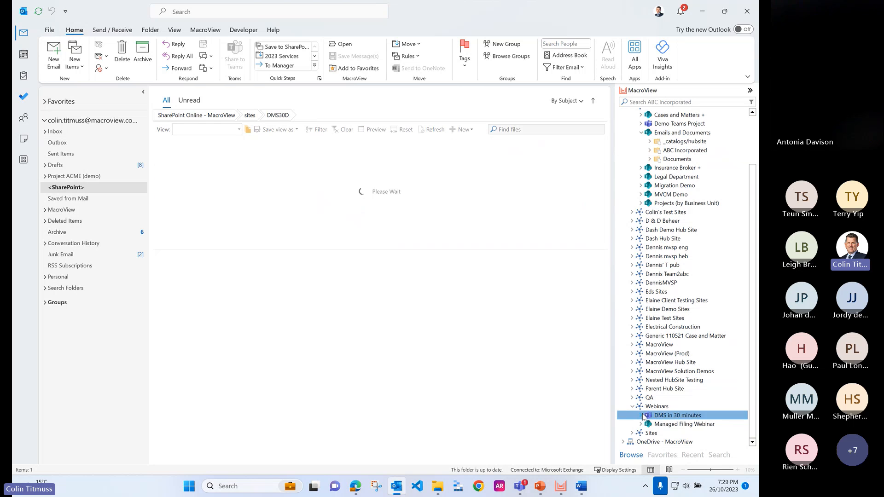
left_click(670, 432)
left_click(672, 434)
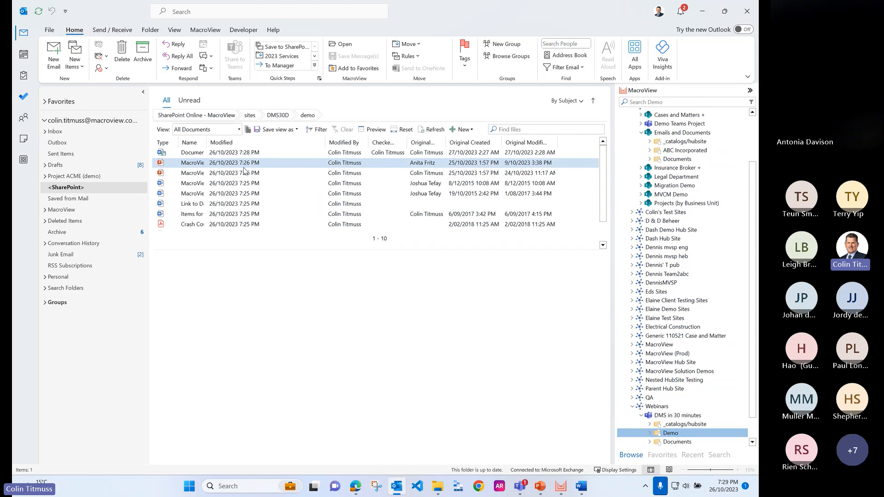
left_click(230, 174)
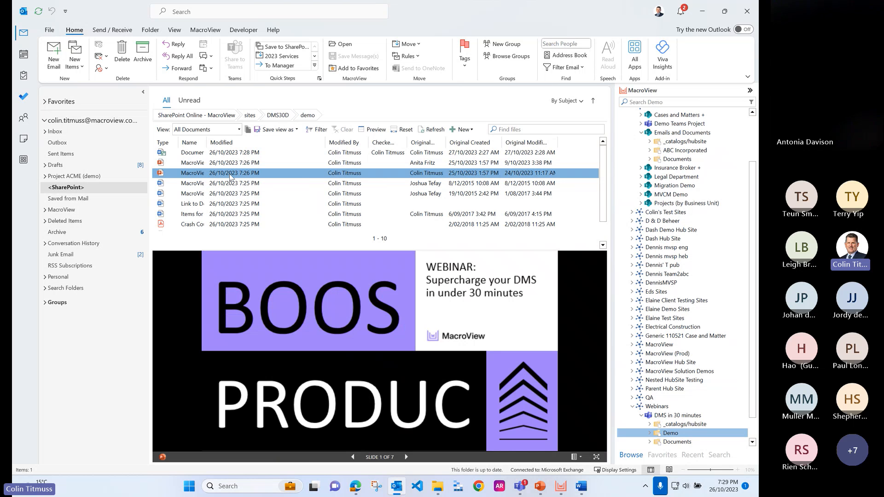
left_click(219, 164)
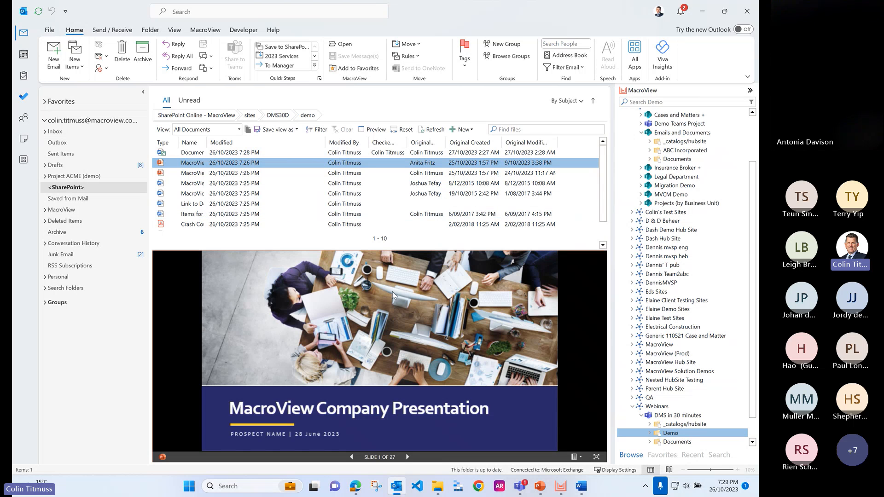
Step: Create a new folder named Emails inside the Demo library
right_click(672, 437)
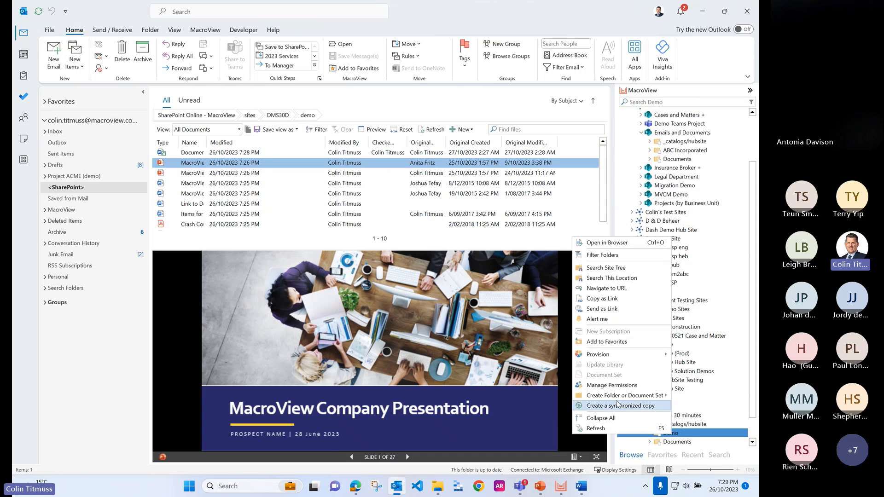
mouse_move(625, 399)
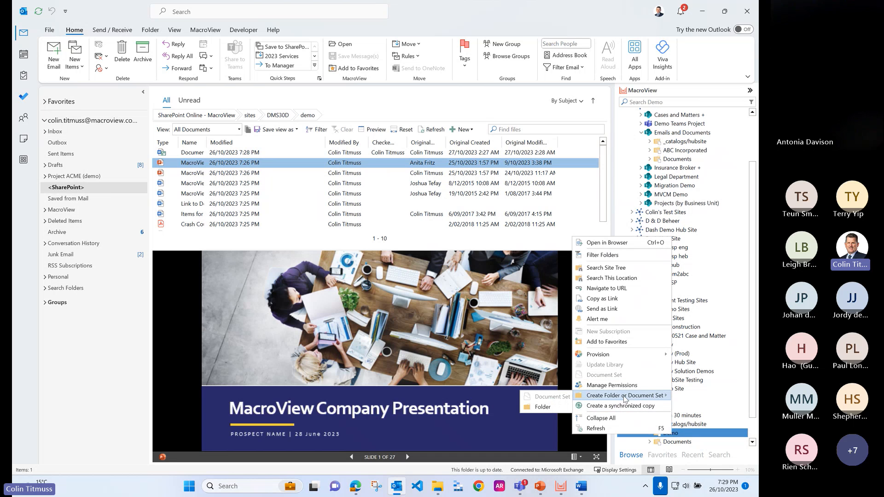
left_click(543, 407)
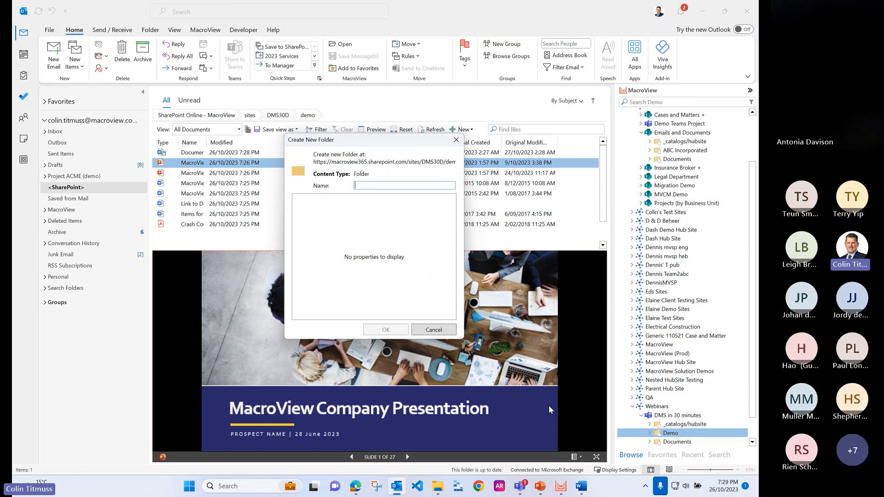
type("Em")
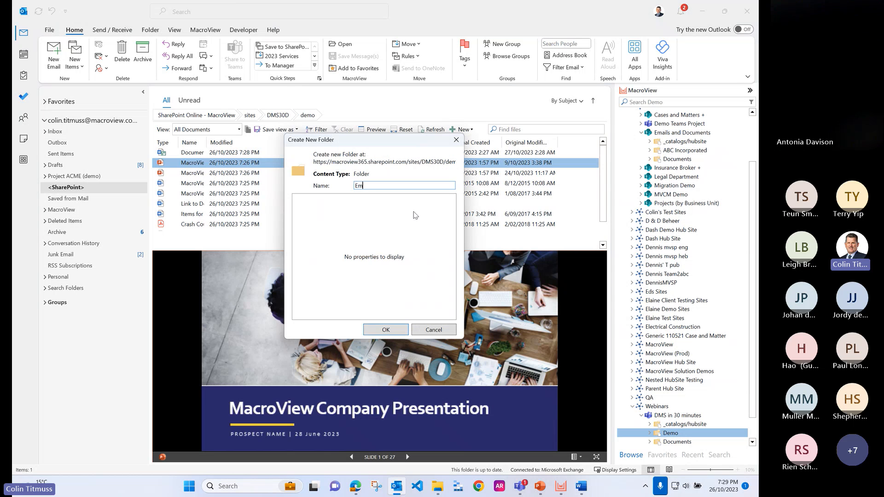
type("ails")
key("Return")
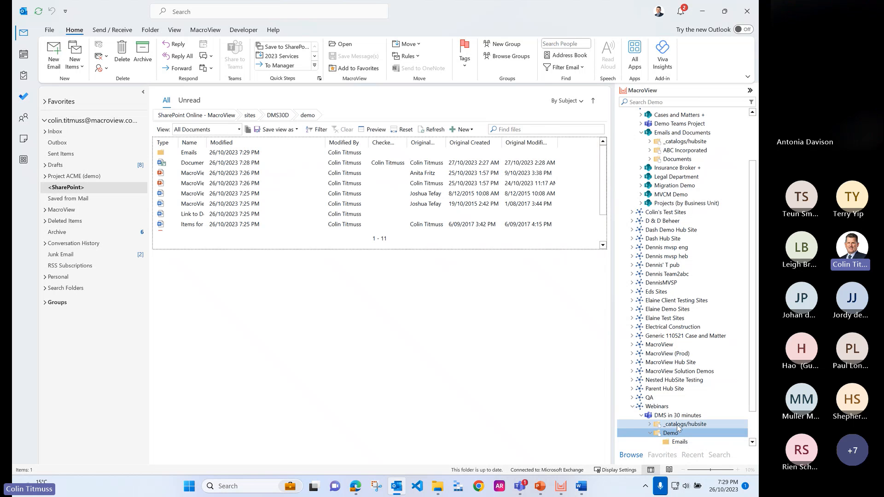
Step: Save the inbox email "Assistance with expansion and growth in the US" to Demo's Emails folder and hide the upload progress
scroll(680, 427, "down", 2)
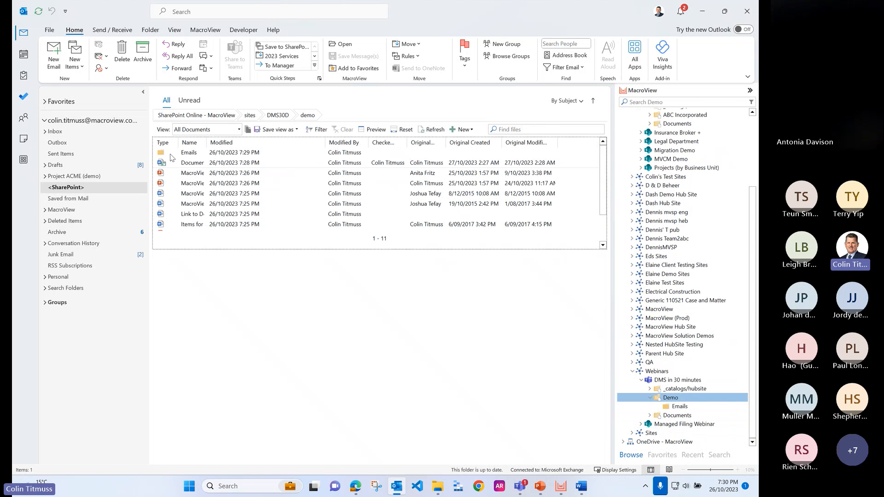
left_click(65, 143)
left_click(63, 133)
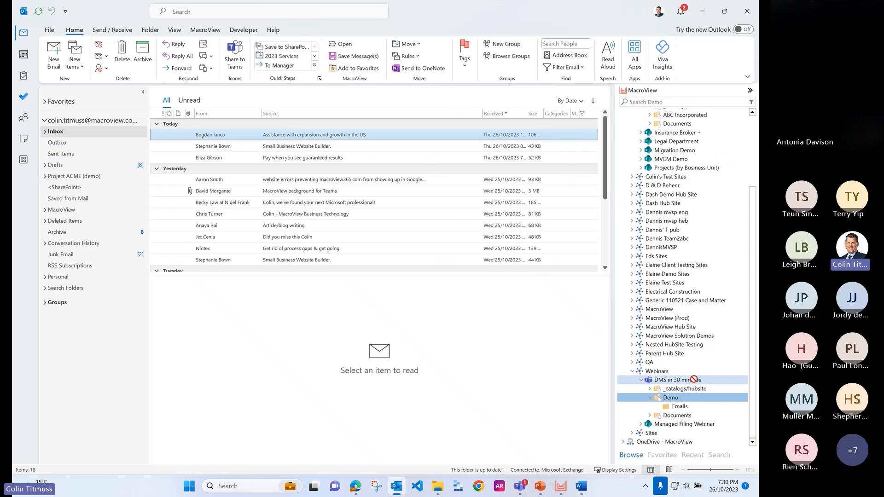
left_click_drag(681, 411, 680, 409)
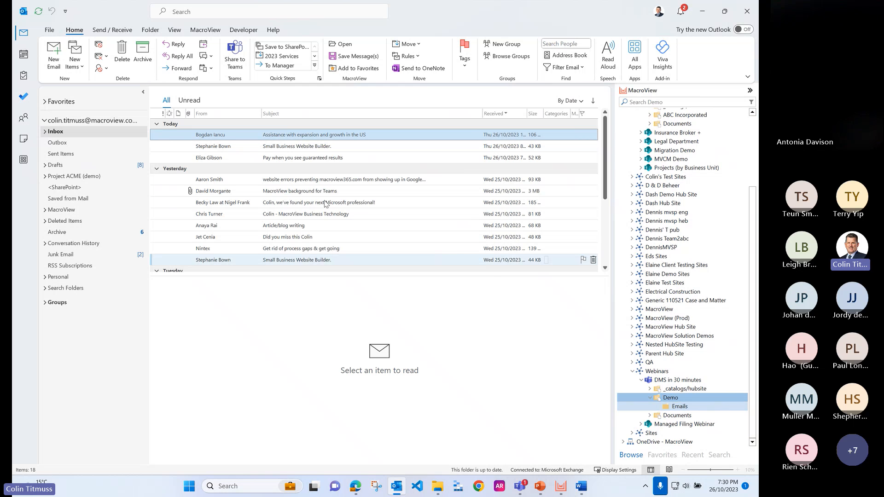
left_click(417, 251)
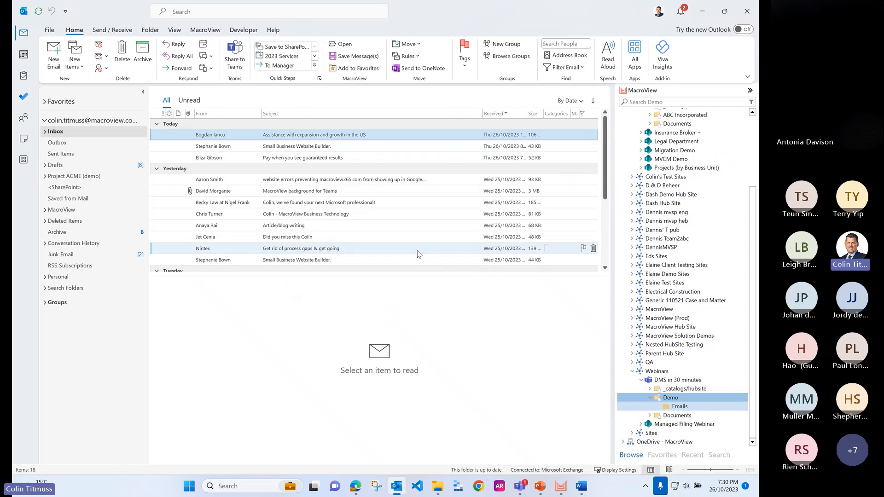
Step: Save the four inbox emails from "Small Business Website Builder." through "MacroView background for Teams" to Demo's Emails folder together
left_click(298, 146)
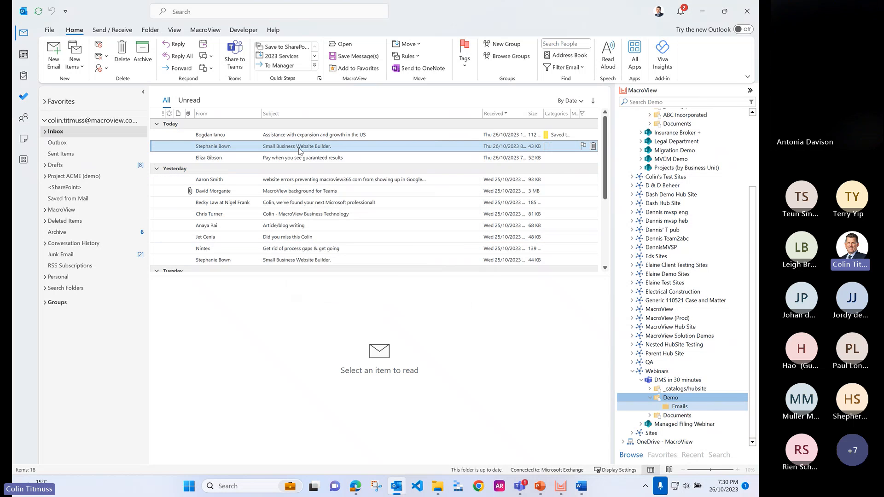
left_click(301, 191, "shift")
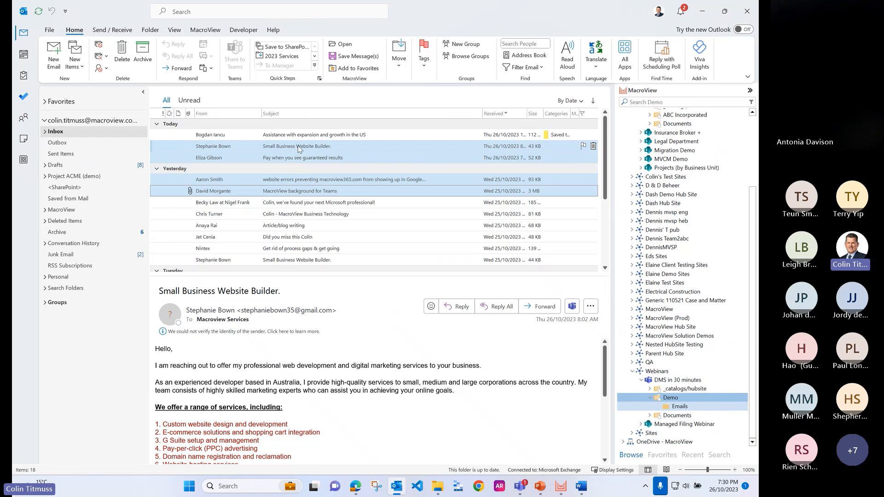
left_click_drag(300, 150, 686, 408)
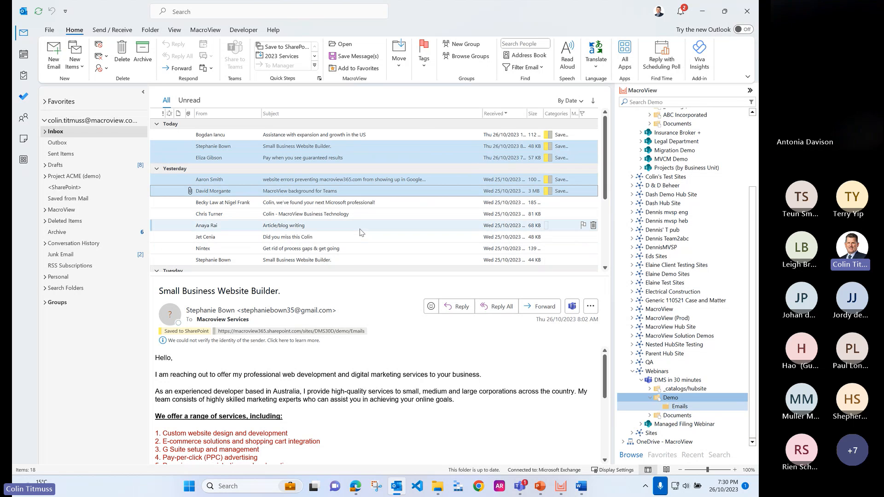
Step: Save the attachment MacroView-Teams-Background_V2.jpg from the Teams background email to the Emails folder and hide the upload progress
left_click(318, 192)
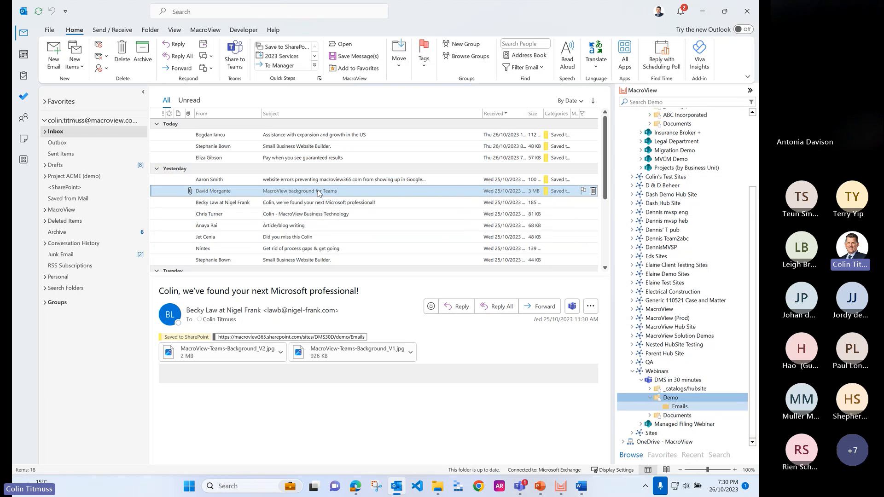
left_click_drag(235, 355, 684, 406)
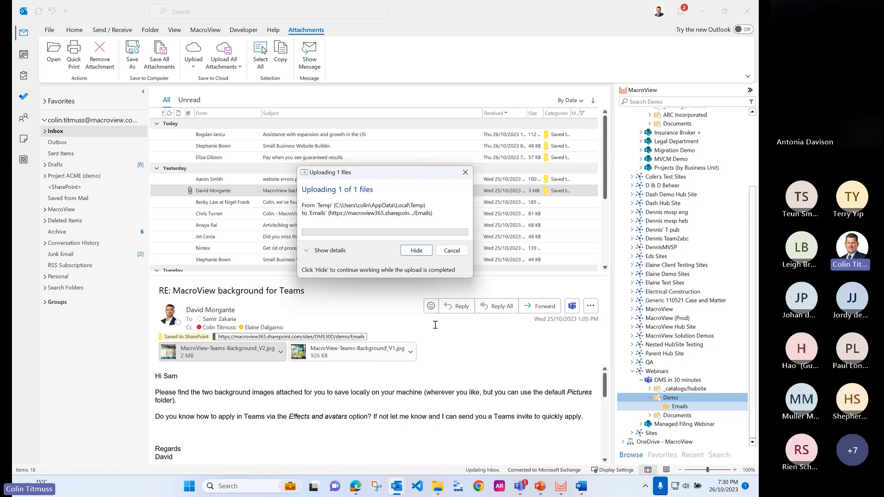
left_click(416, 253)
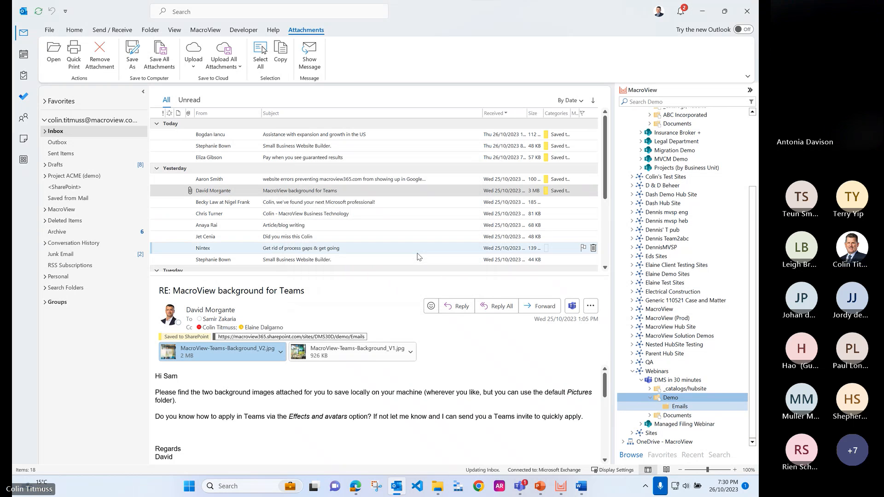
Step: Save the attachment Letter to Residents.pdf from the older road closure email to the Emails folder
scroll(295, 258, "down", 3)
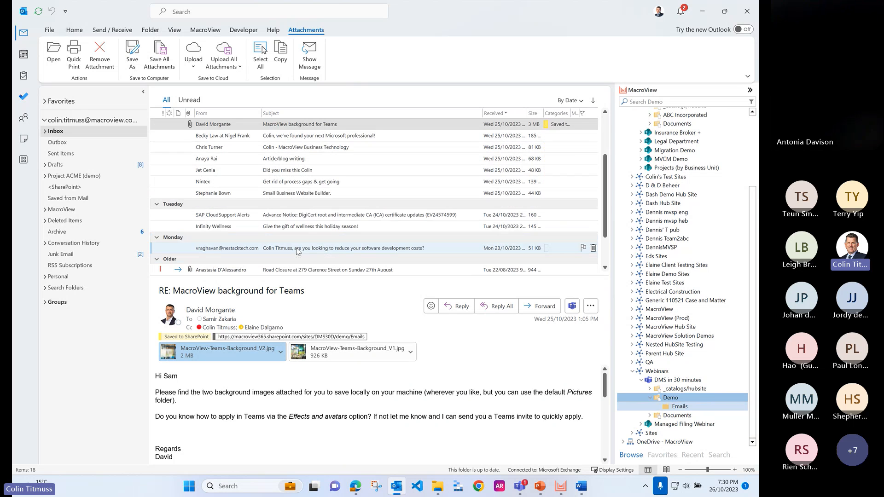
left_click(296, 236)
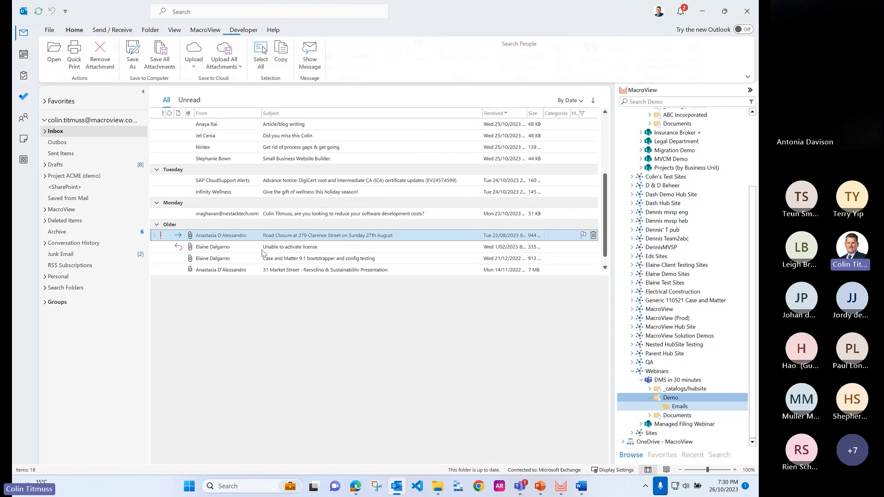
left_click_drag(204, 362, 683, 408)
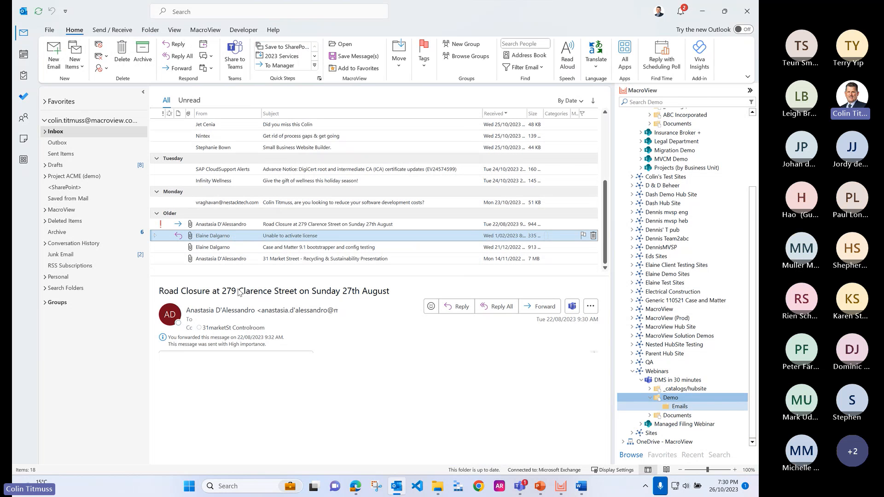
Step: Save the Word attachment of the "Unable to activate license" email to the Emails folder and hide the upload progress
left_click(235, 237)
left_click_drag(229, 353, 684, 408)
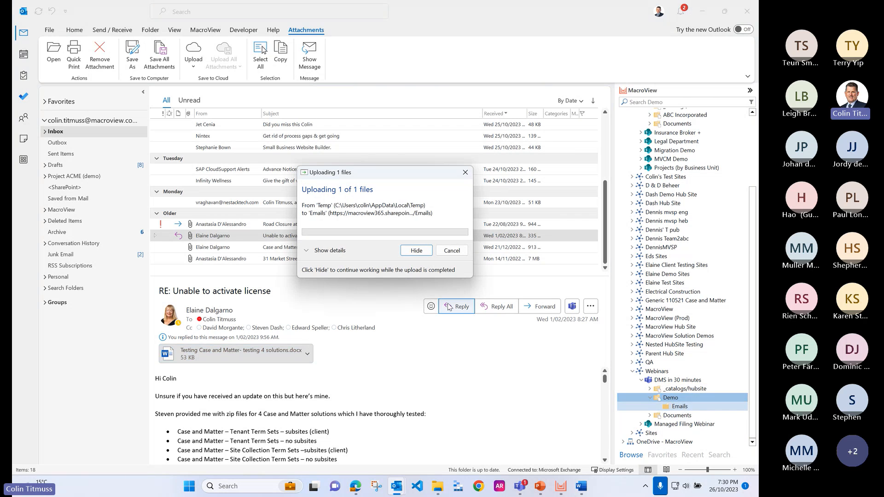
left_click(416, 249)
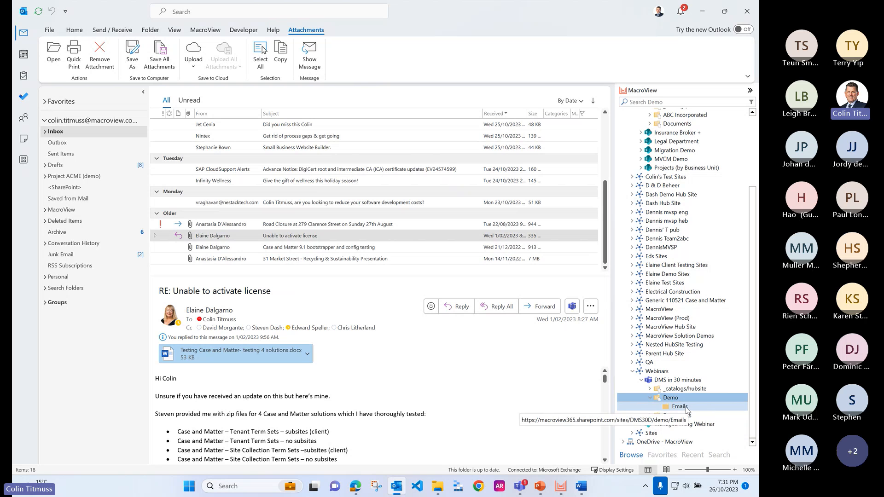
Step: Open the Emails folder under Demo and widen its Name column to show the full file names
left_click(681, 407)
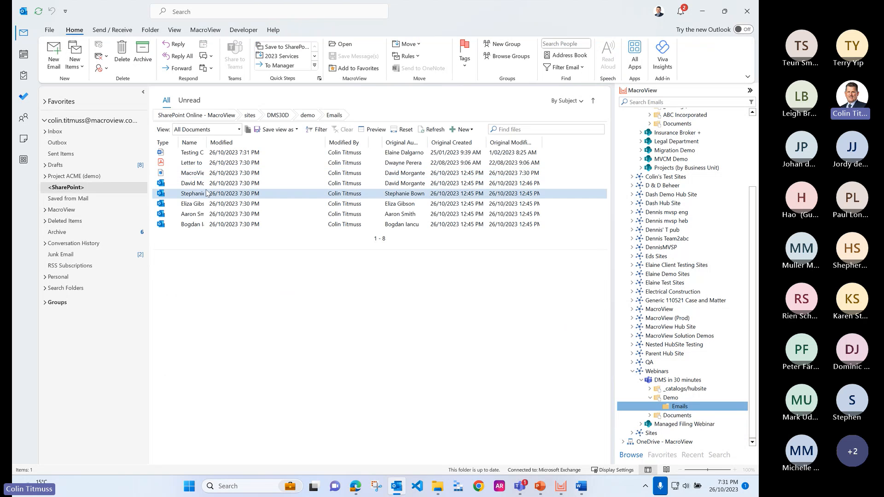
left_click_drag(207, 143, 307, 142)
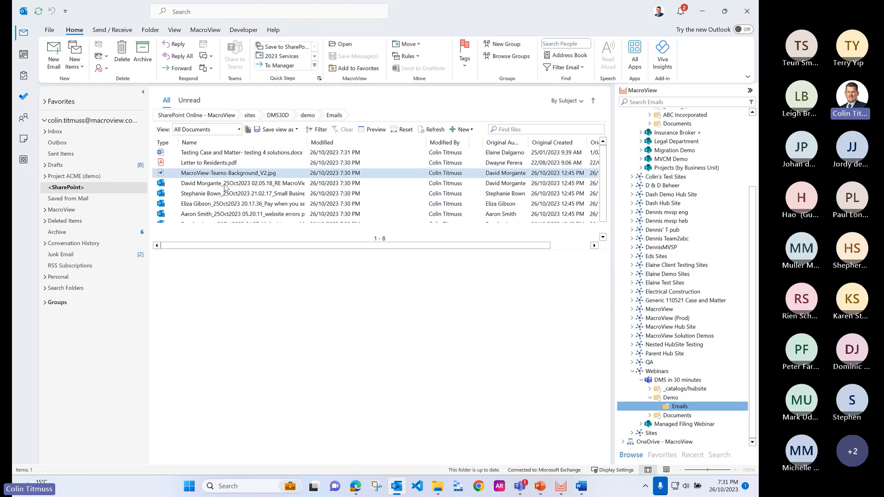
Step: Show the Emails folder's contents in the Emails view, followed by the PDF Documents view
left_click(239, 131)
left_click(183, 153)
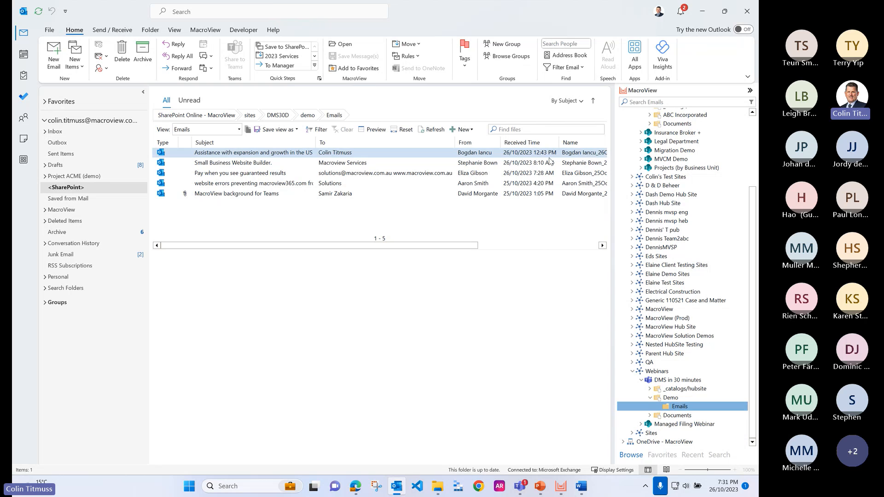
left_click(227, 129)
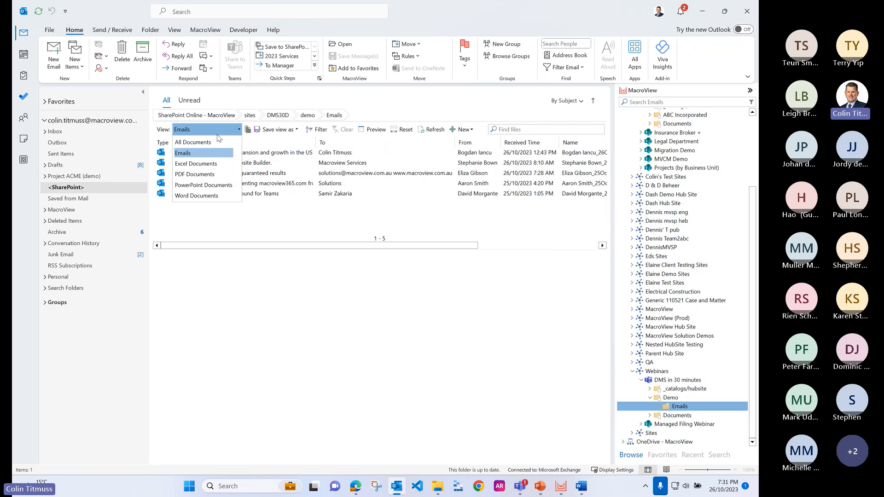
left_click(203, 175)
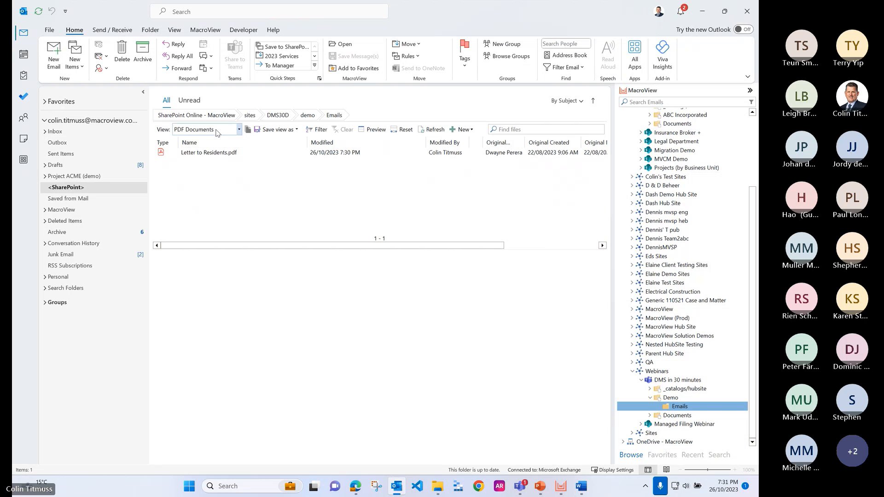
Step: Switch the folder listing to the Emails view and examine the detailed properties of the "Small Business Website Builder." email
left_click(238, 130)
left_click(201, 154)
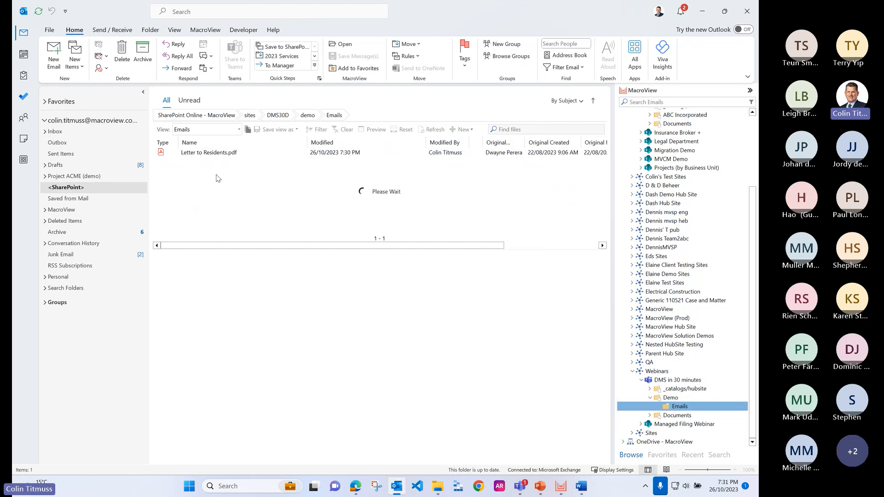
right_click(212, 161)
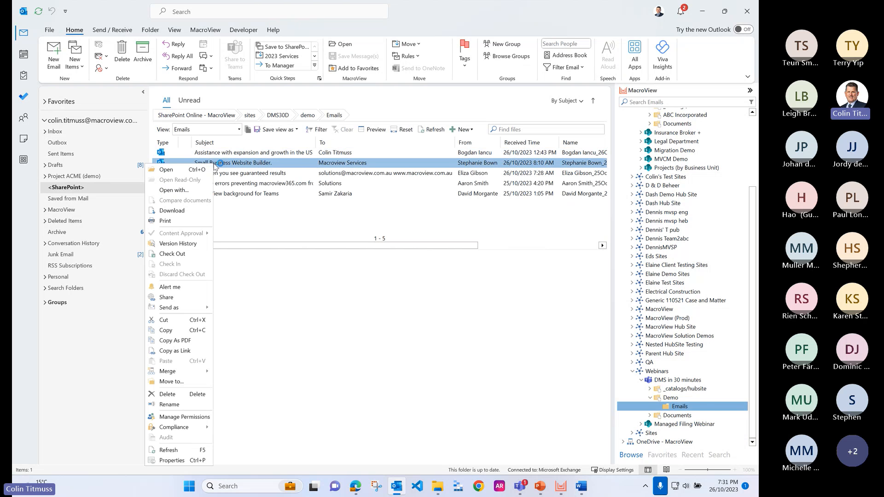
left_click(211, 450)
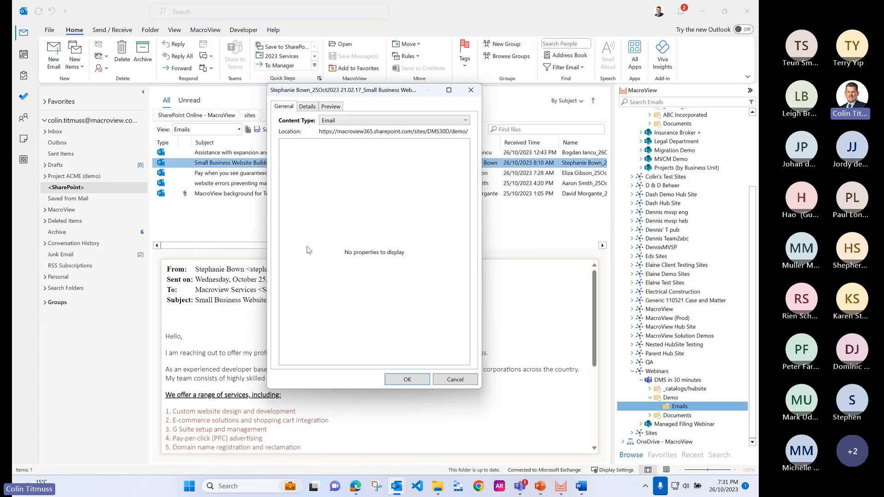
left_click(307, 106)
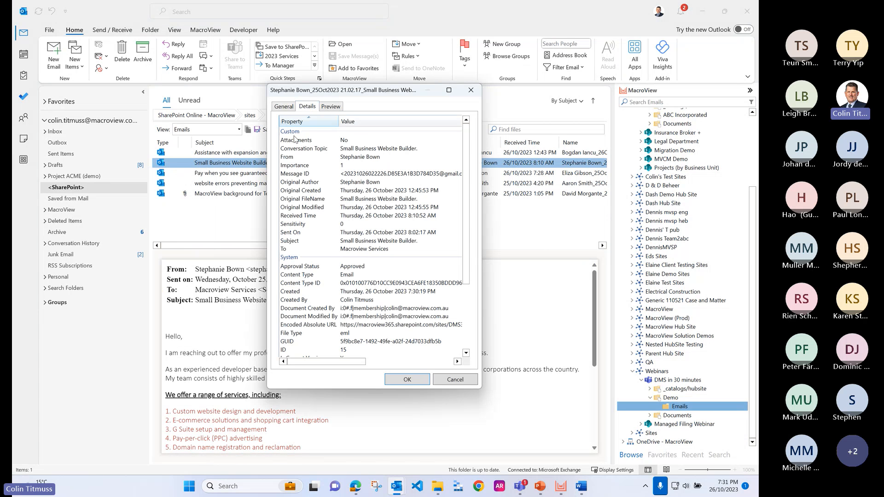
scroll(369, 323, "down", 4)
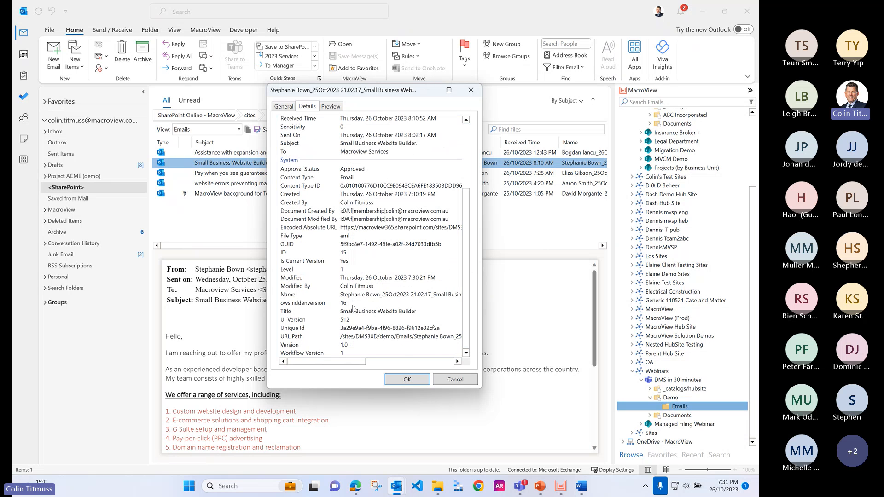
left_click(455, 380)
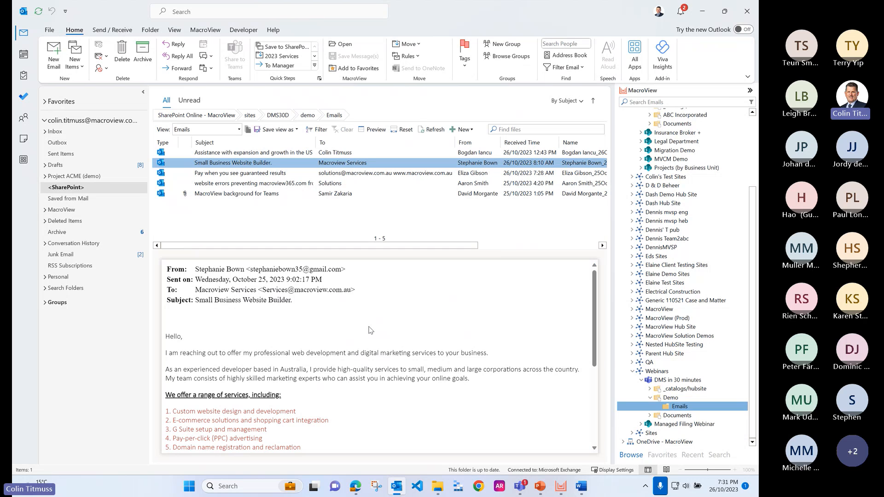
Step: Open the MacroView options, enlarge the dialog, and review the General settings from recent items and favorites to bulk operations
left_click(206, 30)
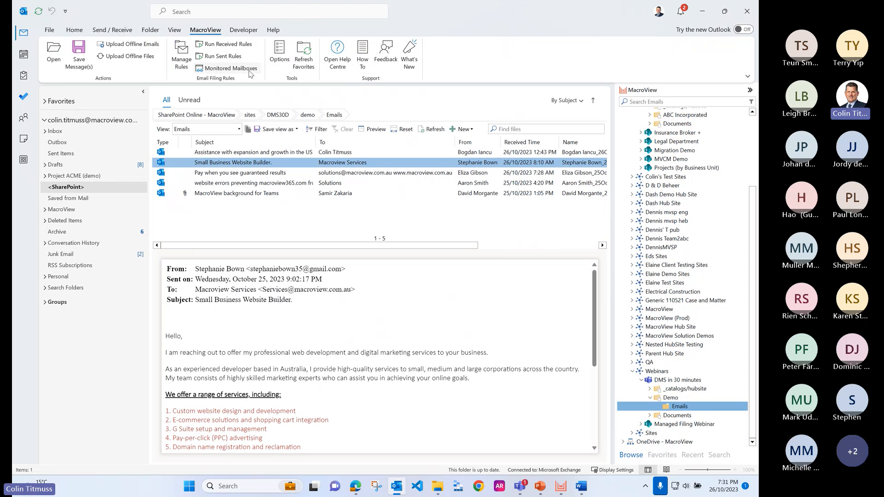
left_click(279, 53)
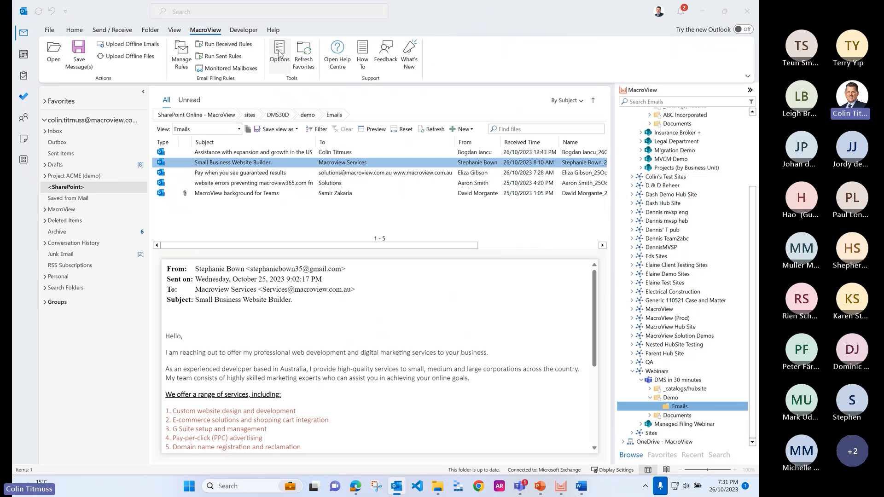
left_click_drag(340, 150, 285, 106)
left_click_drag(480, 288, 559, 411)
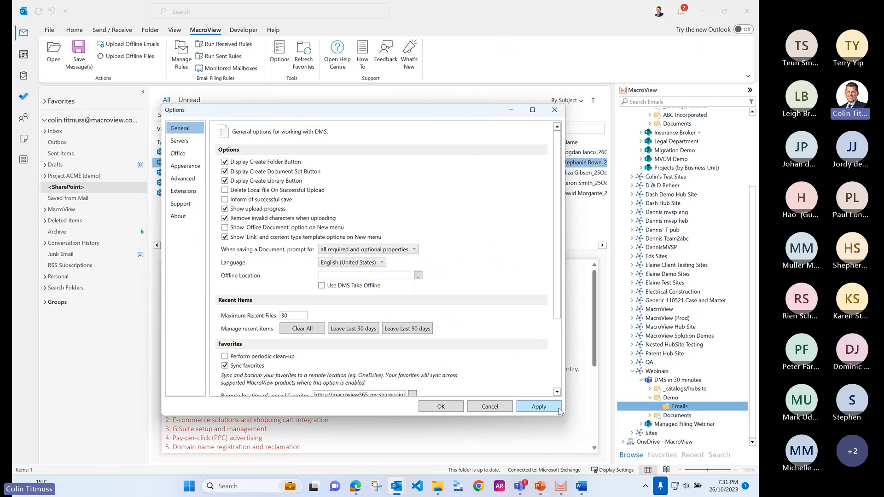
scroll(269, 251, "down", 3)
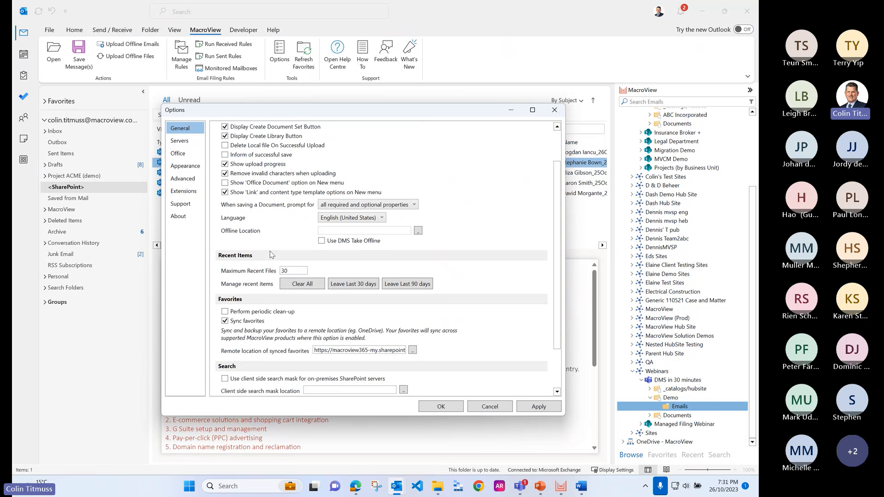
scroll(269, 250, "up", 2)
scroll(270, 250, "up", 2)
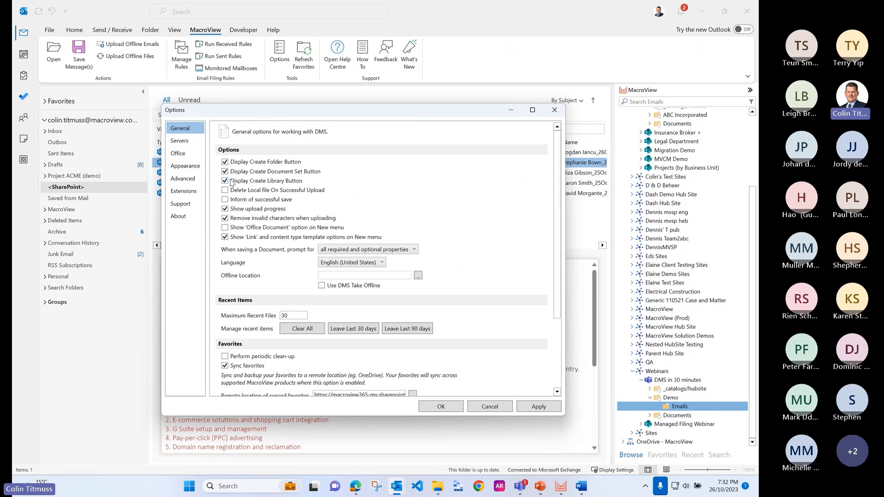
scroll(263, 261, "down", 1)
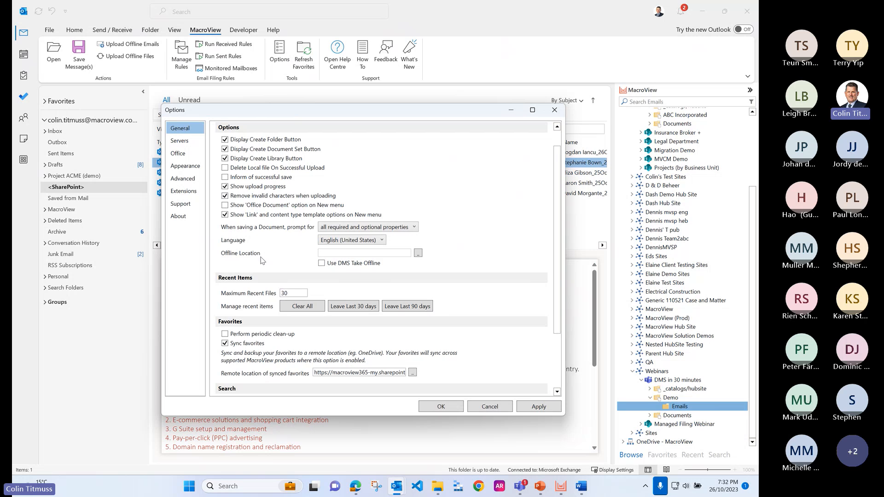
scroll(262, 260, "down", 3)
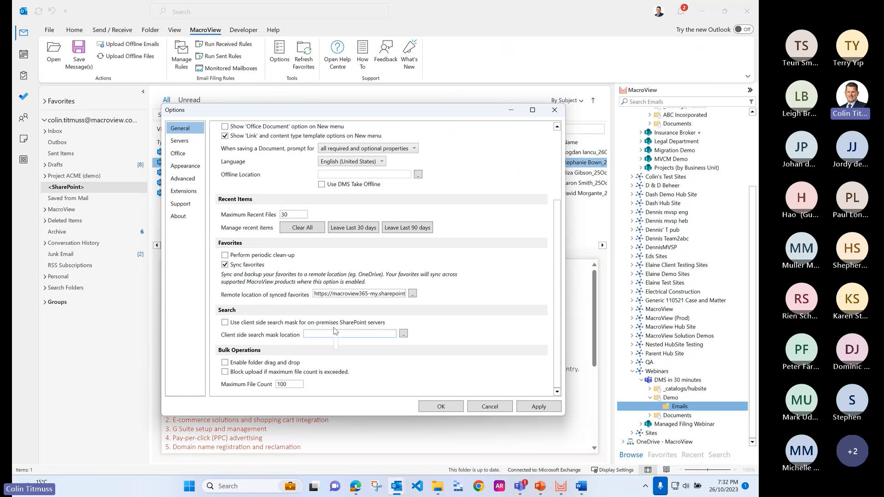
scroll(314, 312, "up", 3)
Step: Review the configured SharePoint Online and OneDrive servers and the connection choices offered for adding another server
left_click(186, 143)
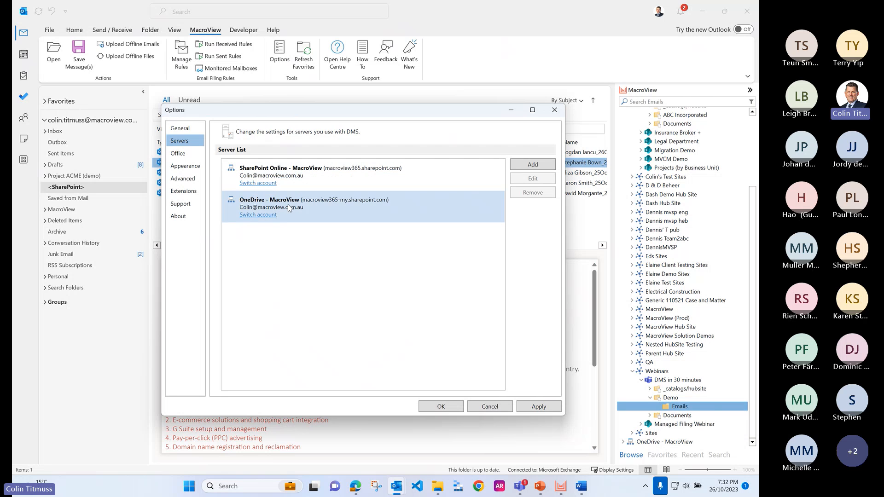
left_click(322, 214)
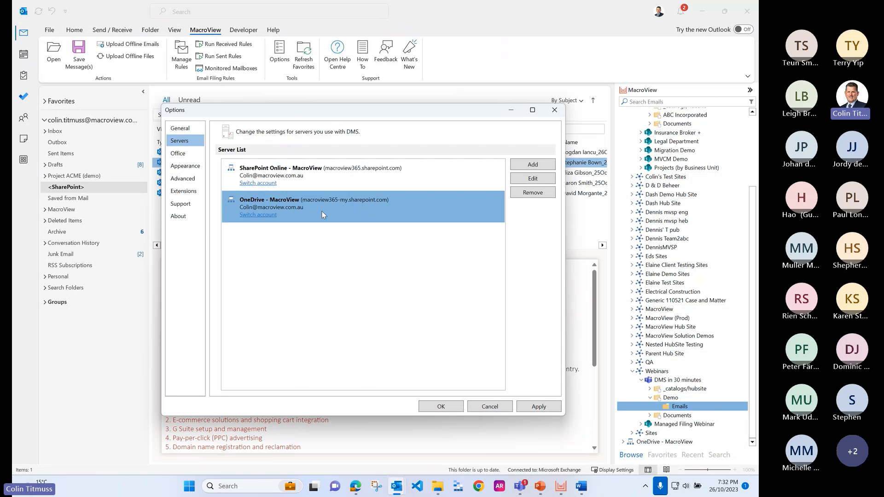
left_click(488, 178)
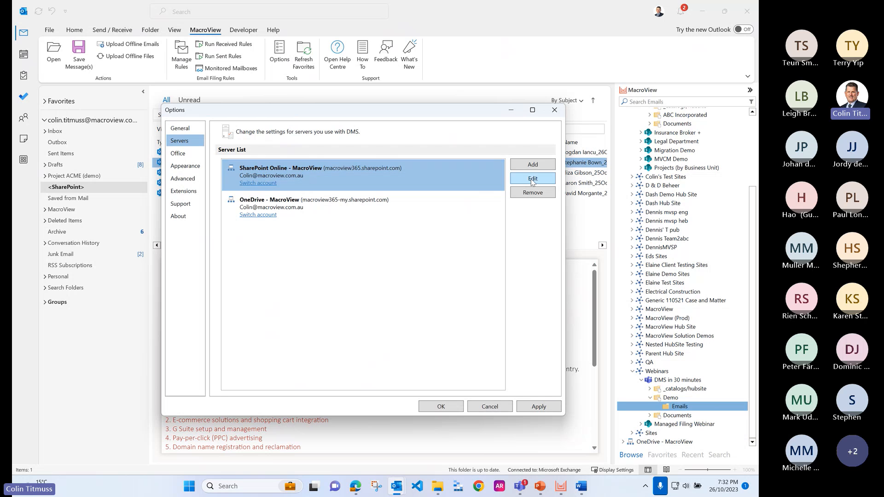
left_click(315, 205)
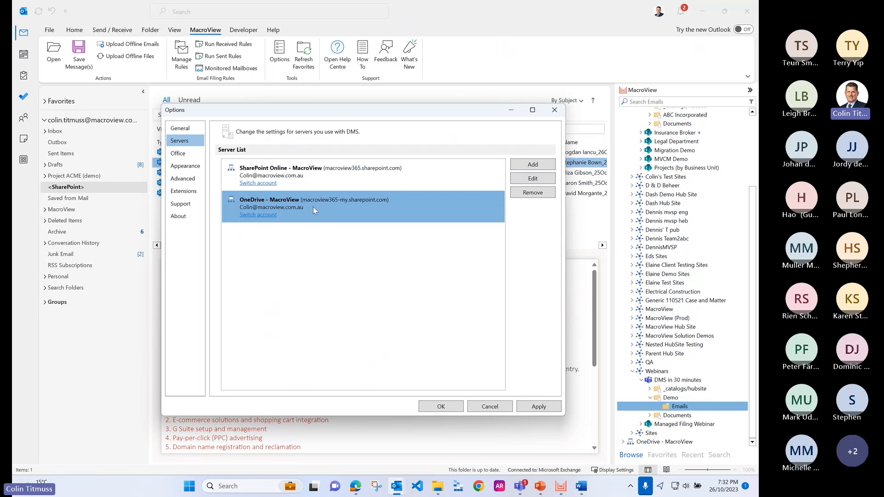
left_click(544, 167)
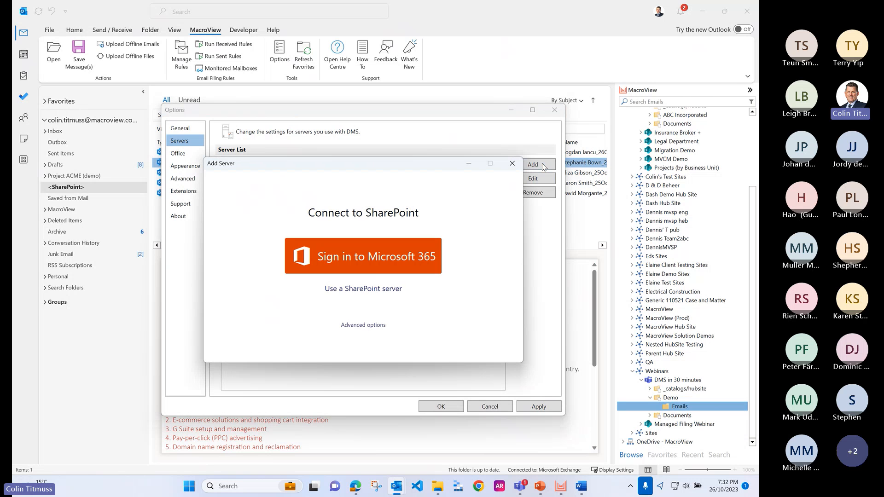
left_click(511, 163)
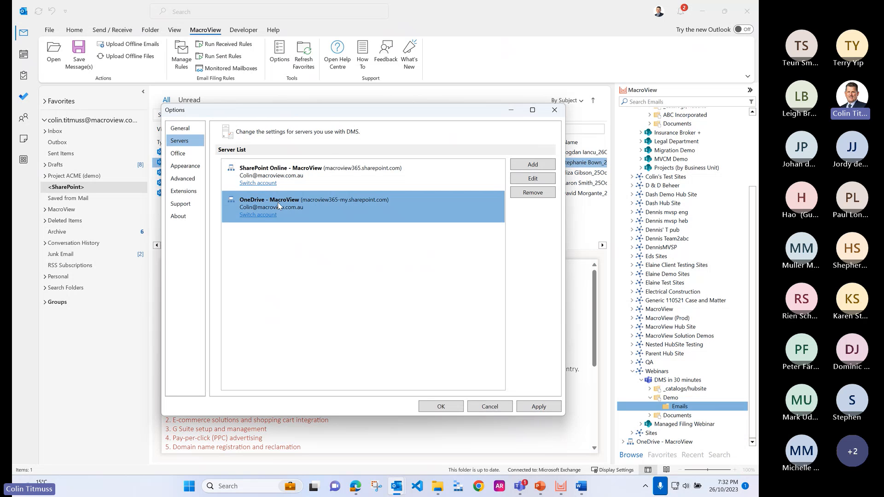
Step: Review the Office integration settings for Outlook, Word, Excel and PowerPoint, as well as the Appearance settings for the treeview and file list
left_click(193, 158)
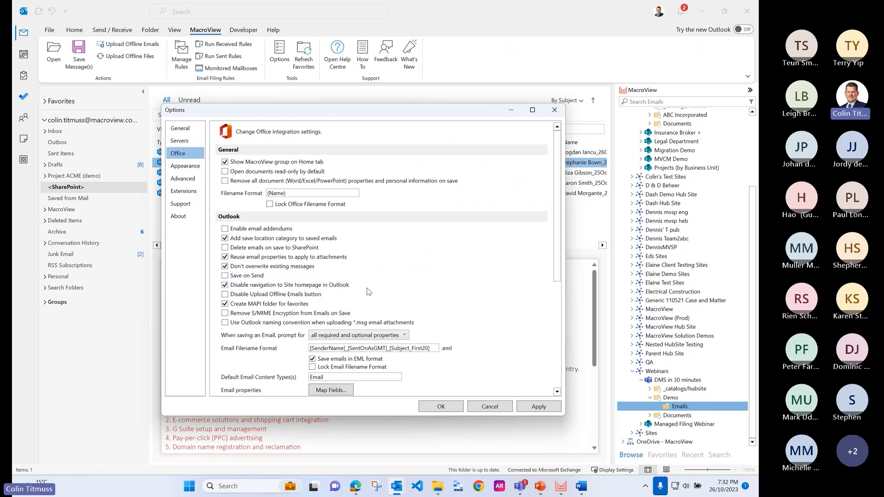
scroll(369, 291, "down", 1)
scroll(368, 291, "down", 4)
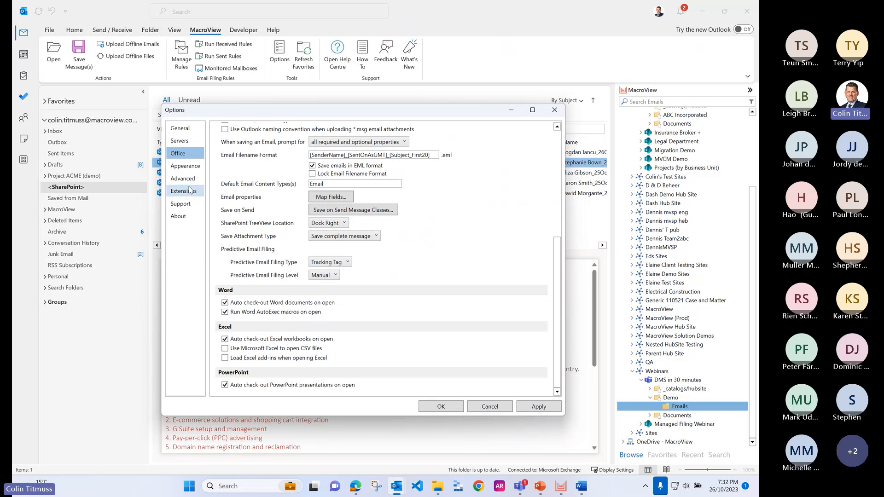
left_click(187, 166)
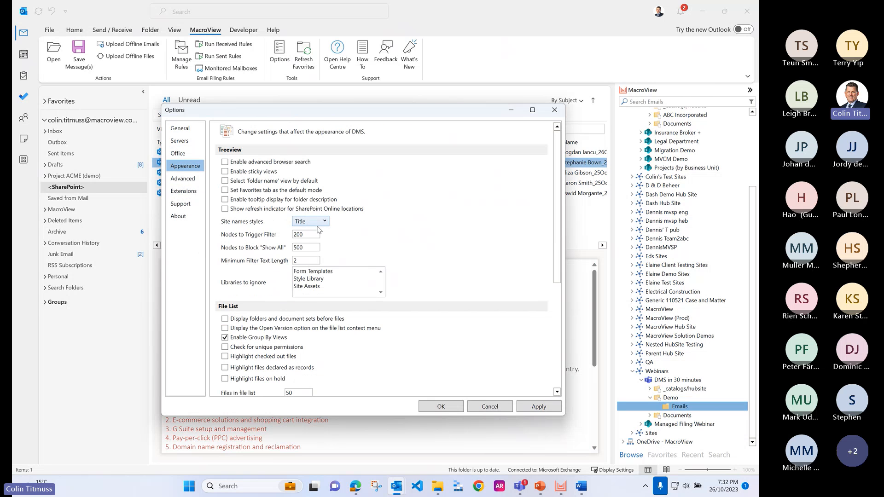
scroll(331, 327, "down", 3)
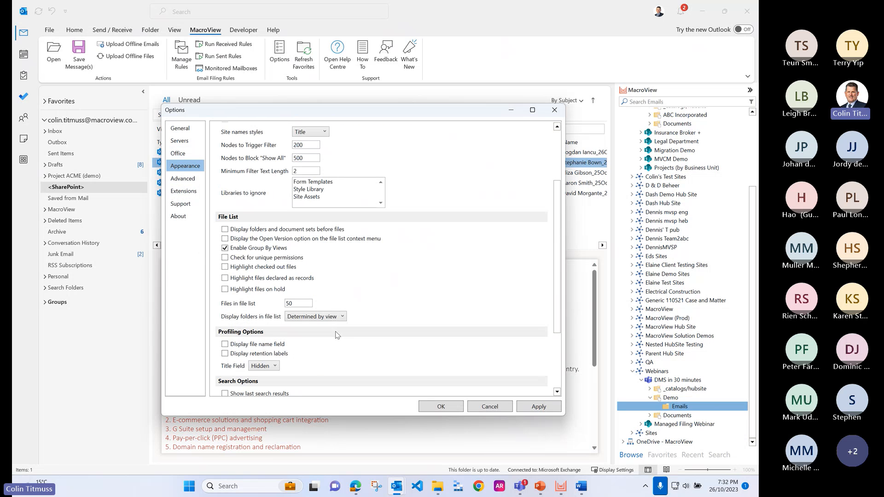
Step: Set the advanced option "Show my OneDrive with" to No other OneDrive sites, save the options, and expand the OneDrive - MacroView node
left_click(187, 180)
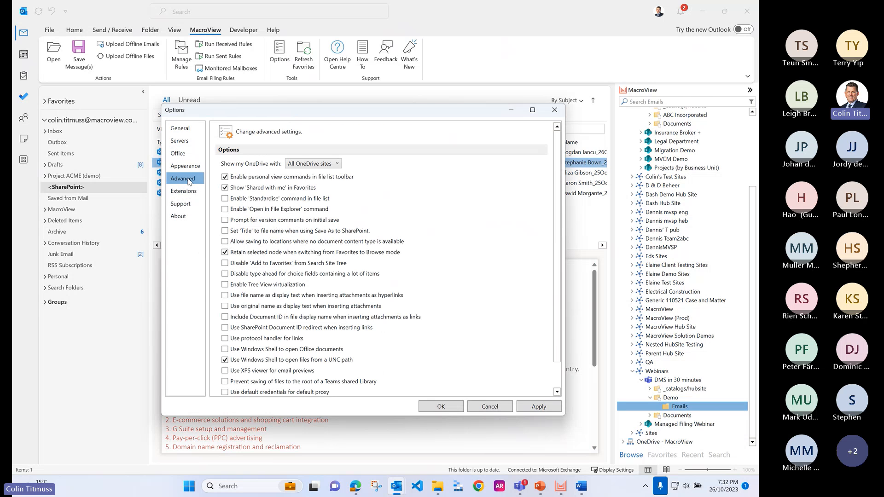
left_click(313, 164)
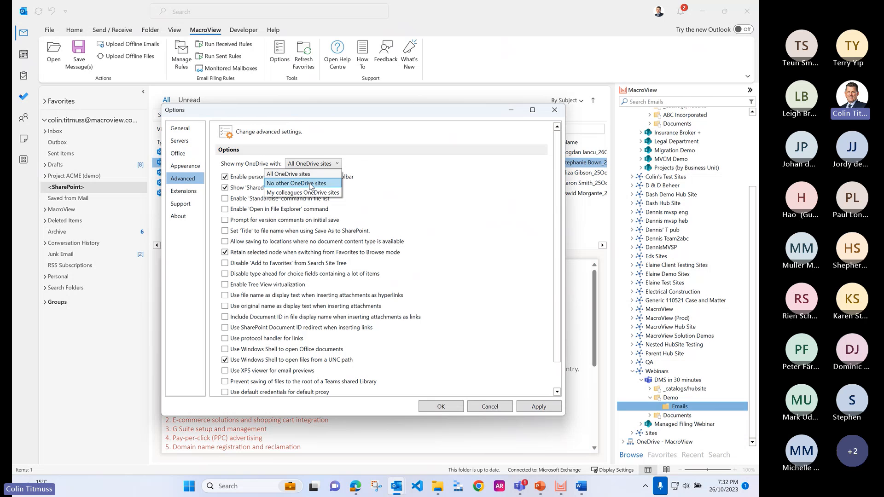
left_click(311, 184)
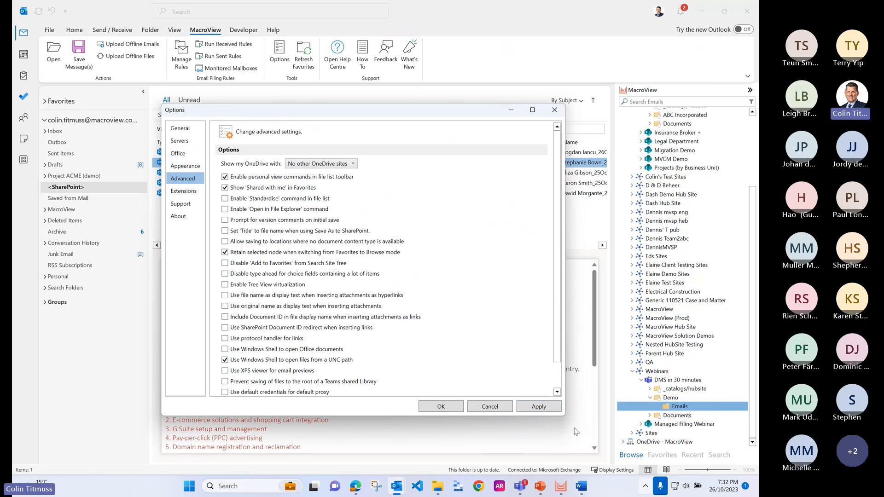
left_click(438, 407)
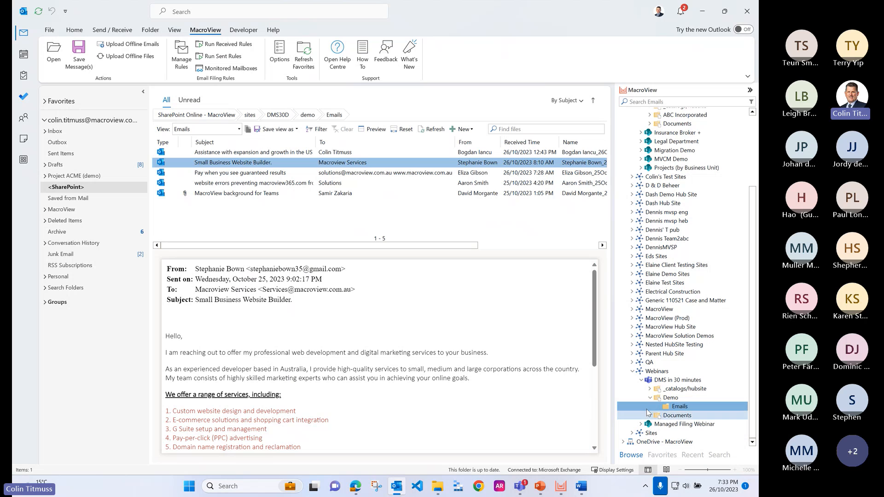
left_click(630, 441)
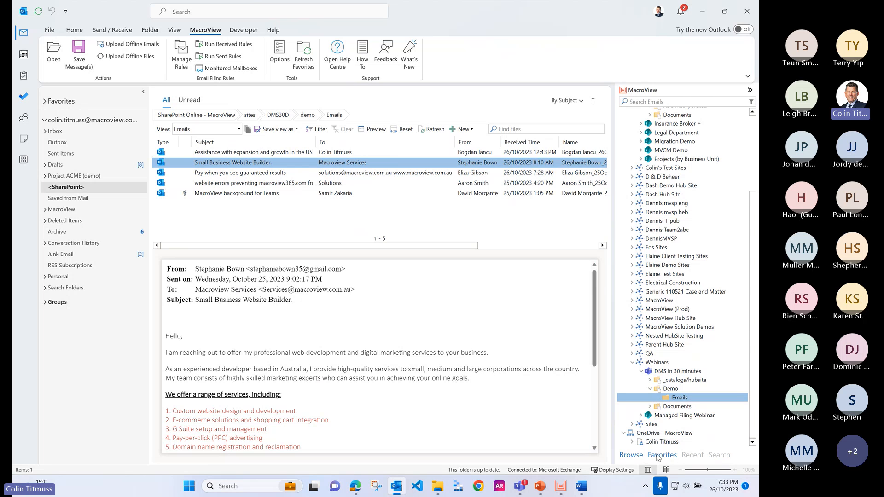
Step: Look over the recent files and locations, and set the search type to Email Search
left_click(698, 456)
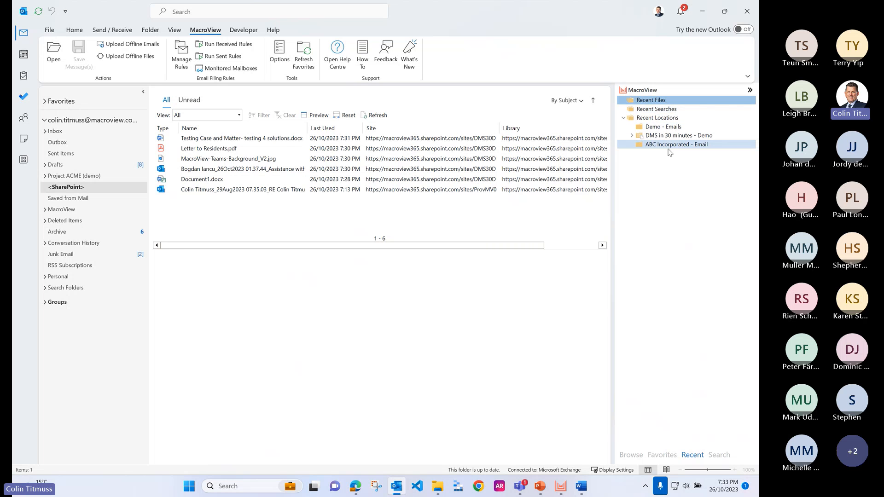
left_click(720, 455)
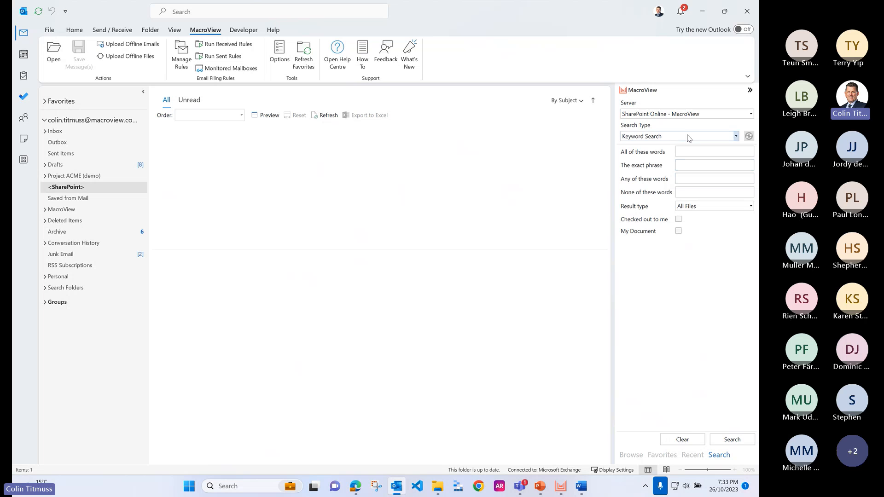
left_click(681, 136)
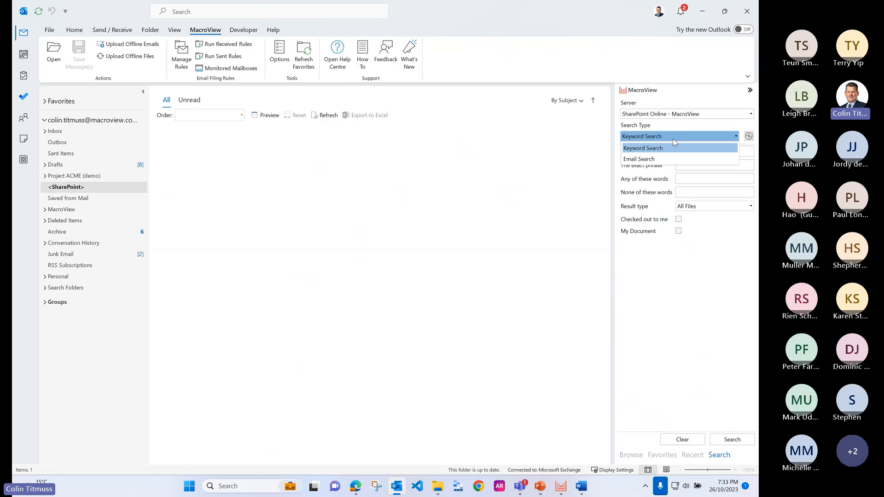
left_click(656, 159)
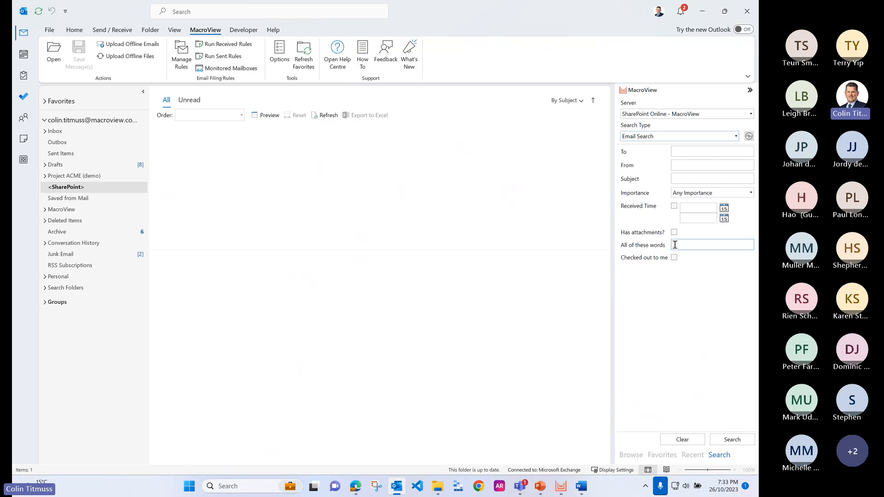
Step: Search the SharePoint emails by the recipient's first name
left_click(700, 150)
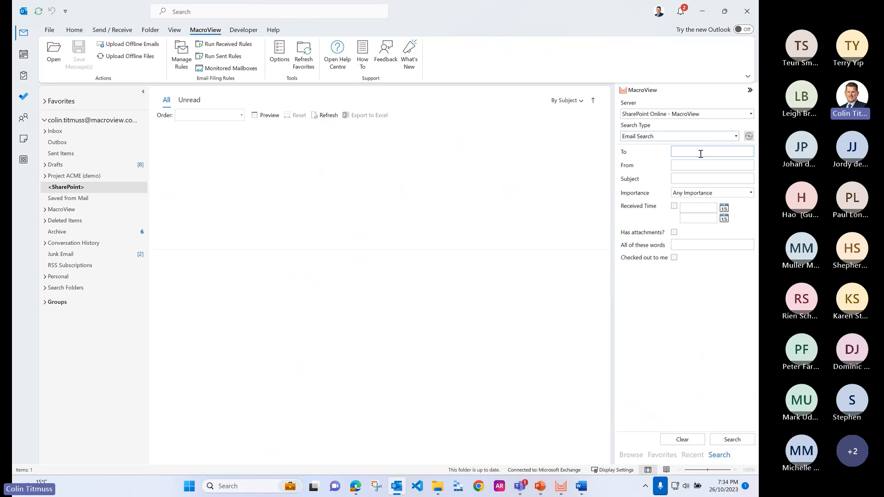
type("Colin")
key("Return")
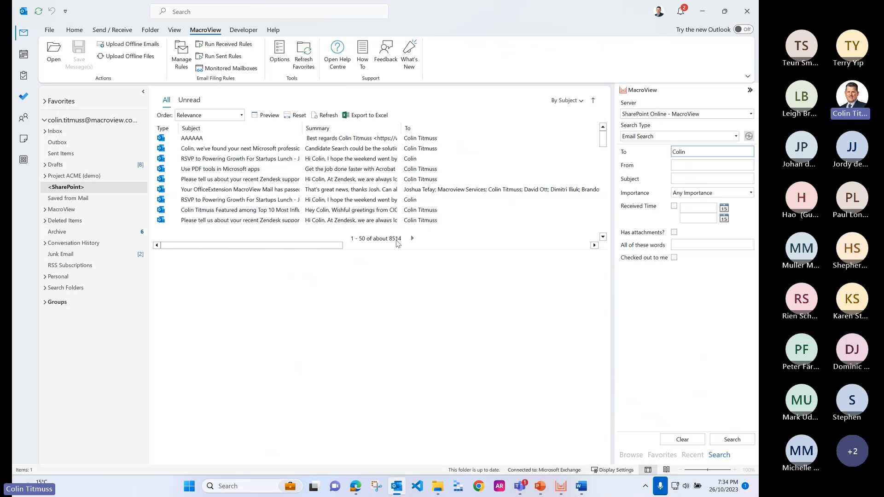
Step: Narrow the SharePoint email search by adding the sender's first name
left_click(708, 166)
type("David")
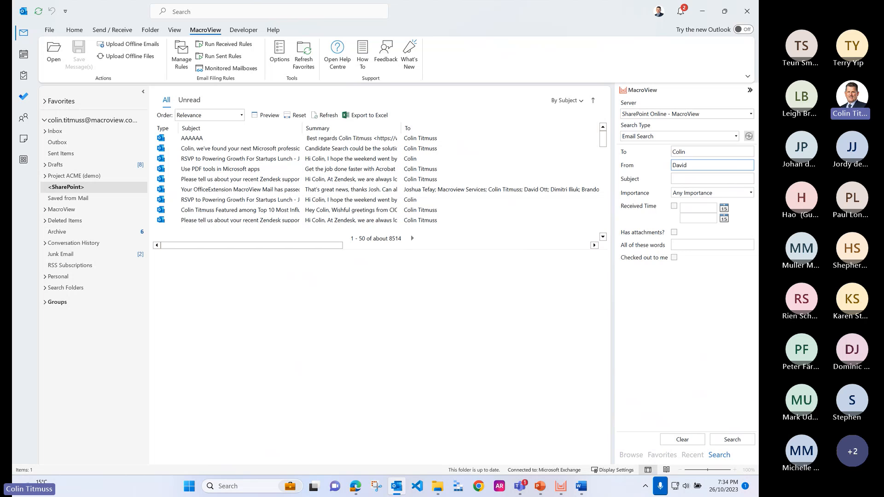
key("Return")
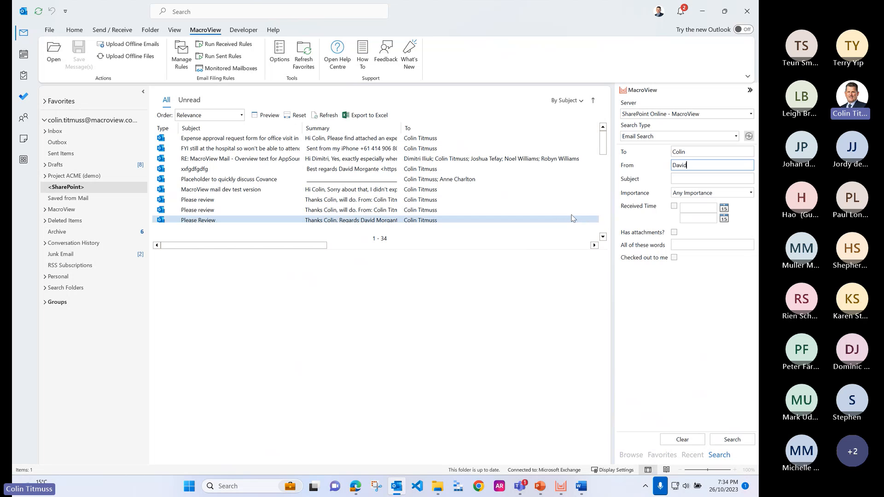
Step: Preview the "MacroView mail dev test version" email in the search results, open it in its own window, and close it again
left_click(280, 189)
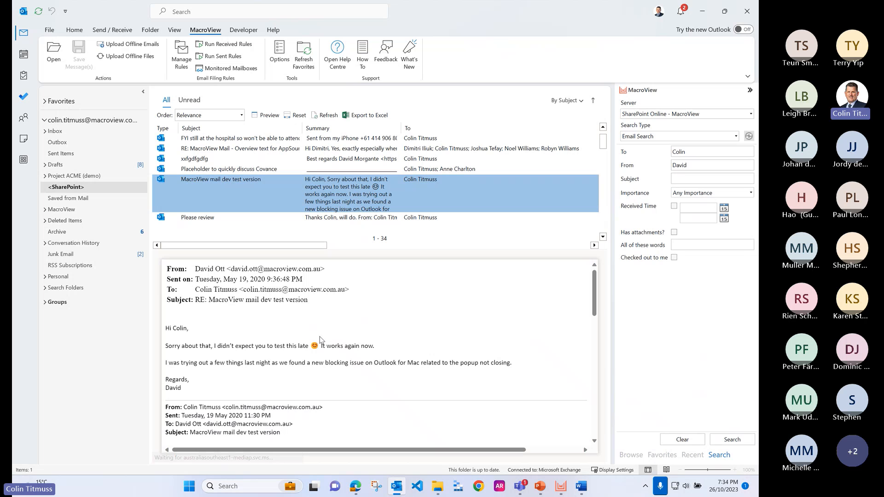
double_click(286, 193)
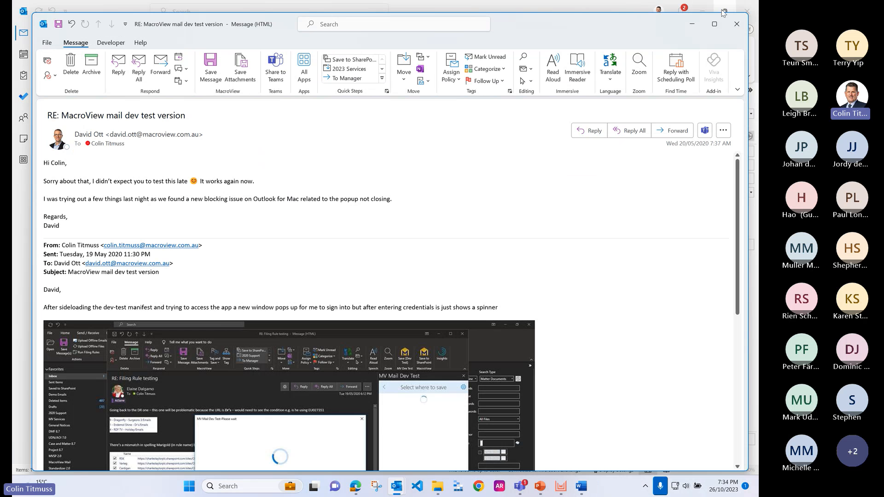
left_click(737, 24)
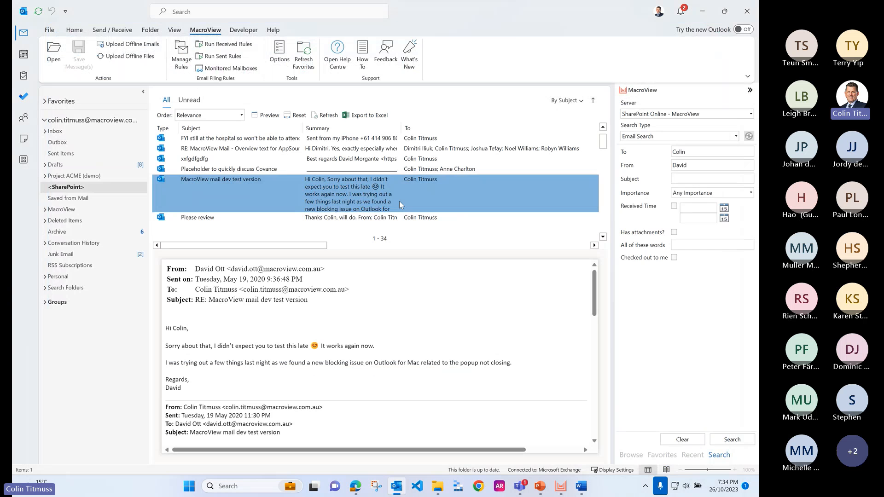
Step: Open the file location of the "MacroView mail dev test version" email and look over the contents of Folder33
right_click(283, 193)
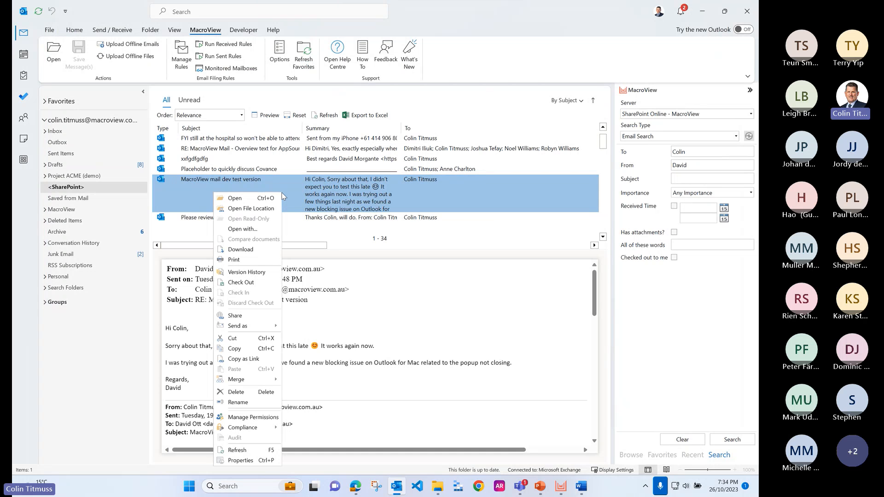
left_click(267, 210)
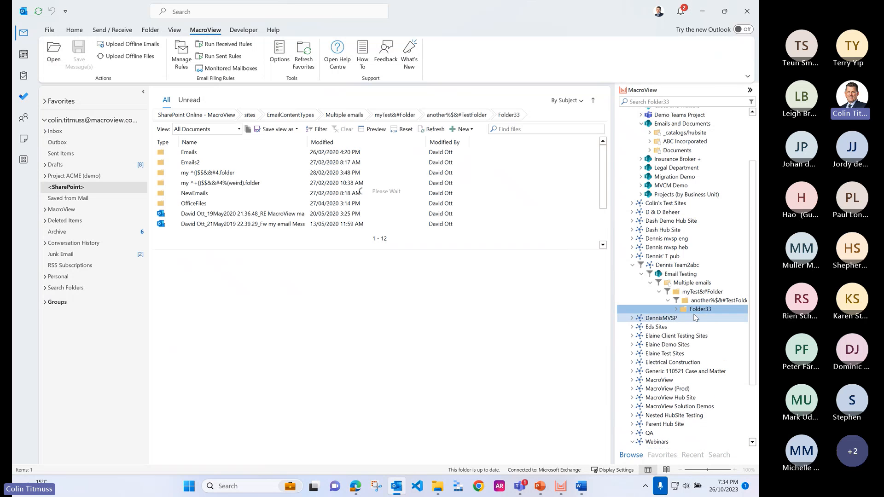
left_click(238, 129)
left_click(232, 202)
scroll(241, 212, "down", 2)
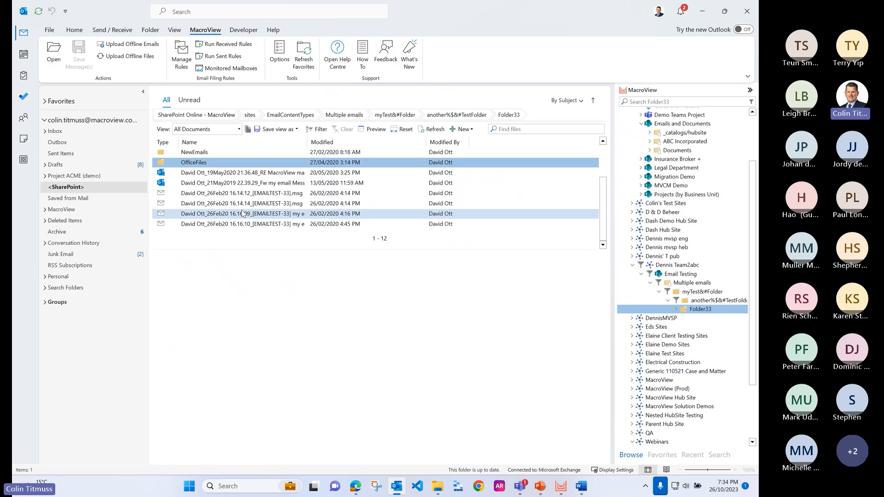
scroll(242, 213, "up", 2)
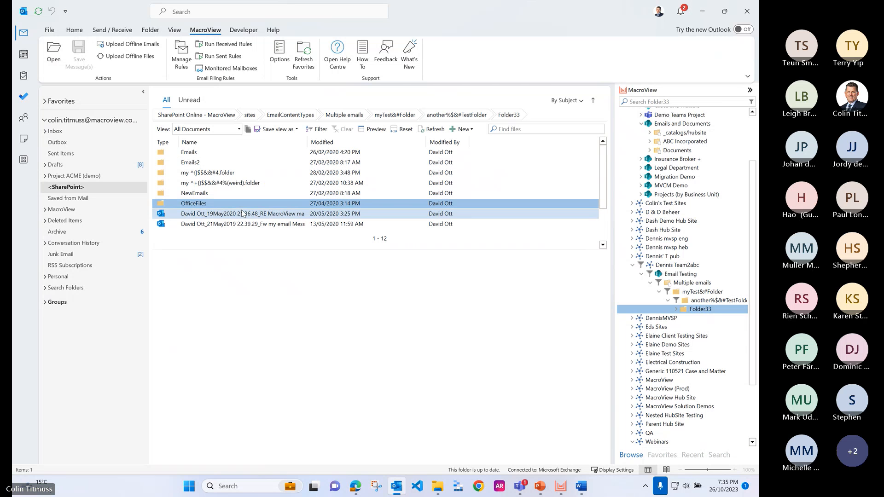
Step: Collapse the hub site that contains Folder33 in the treeview, and collapse the MacroView pane
double_click(676, 264)
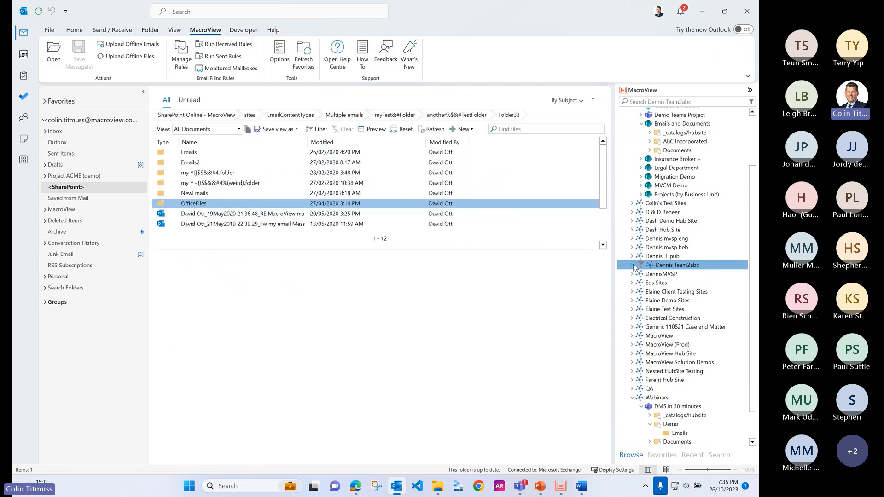
scroll(652, 344, "down", 1)
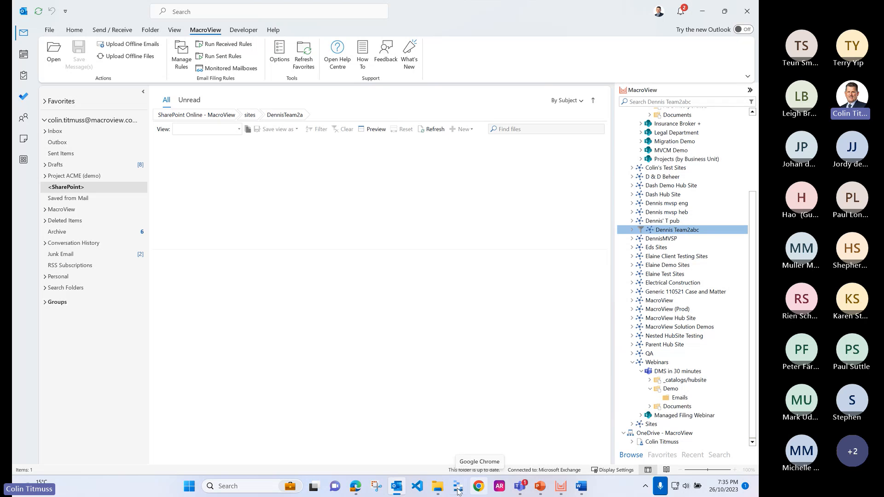
mouse_move(428, 489)
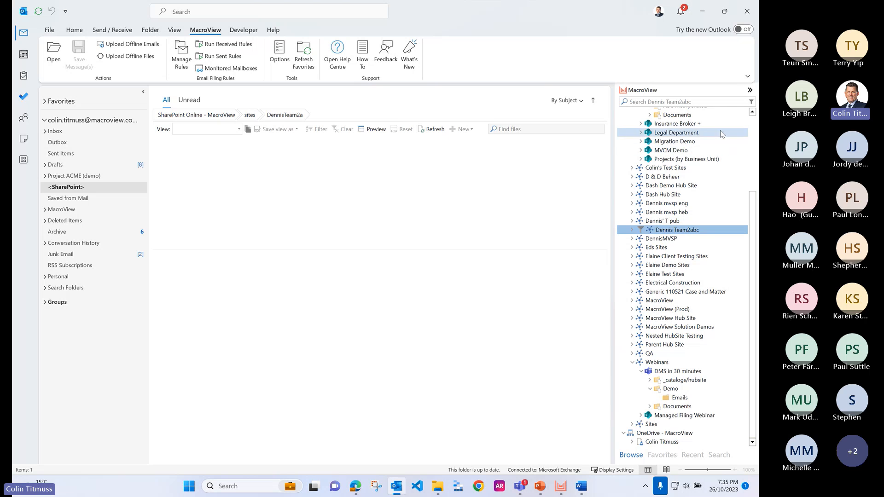
left_click(750, 91)
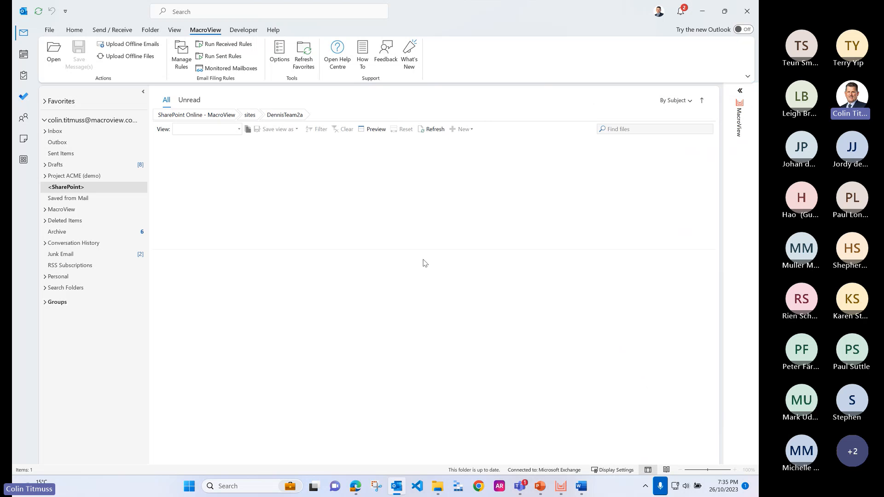
Step: Select the "Article/blog writing" email in the Inbox, look over the installed and addable apps, and close the More Apps window
left_click(66, 133)
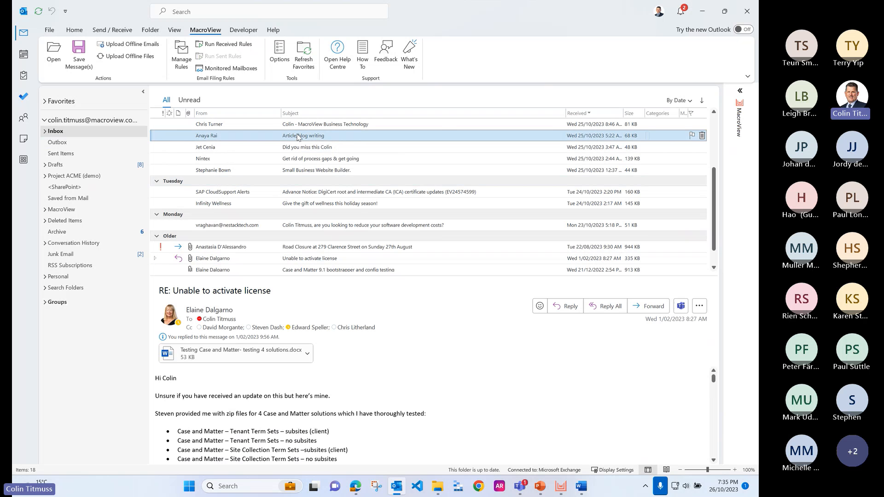
left_click(292, 138)
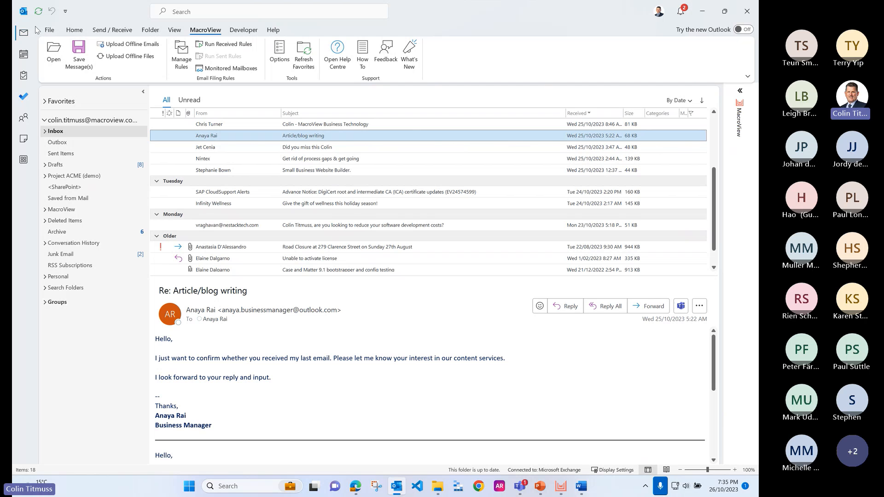
left_click(74, 29)
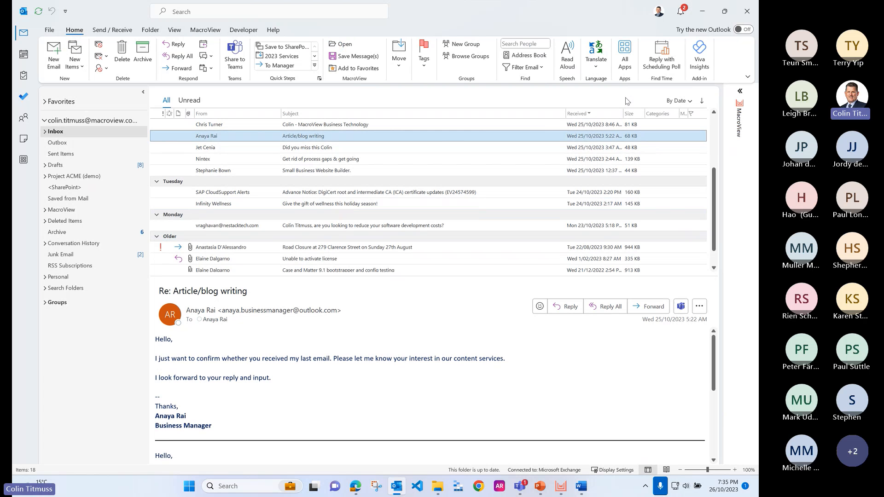
left_click(626, 55)
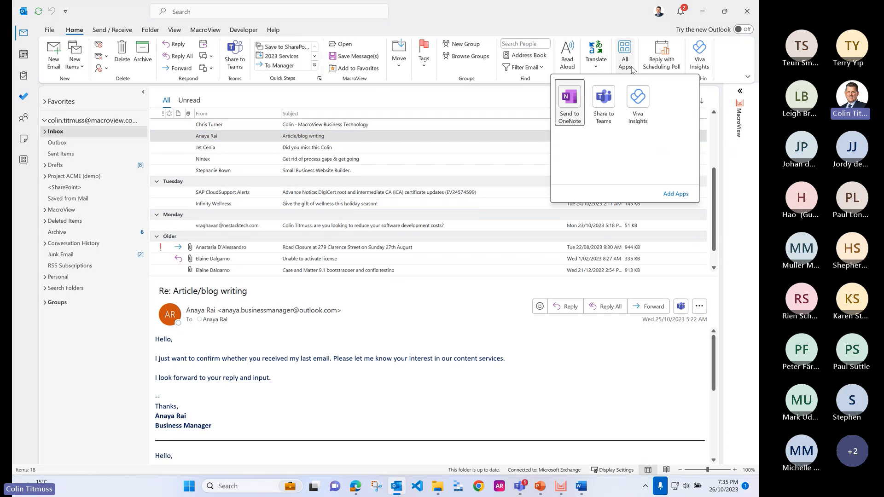
left_click(682, 199)
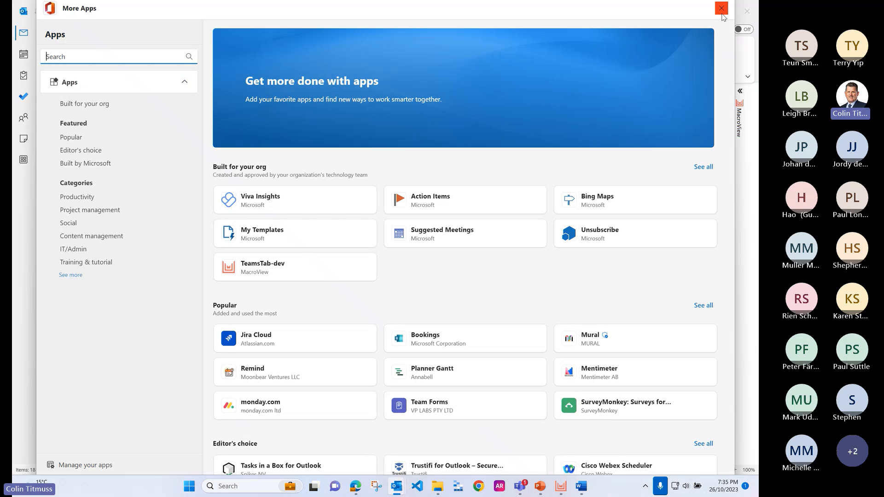
left_click(721, 8)
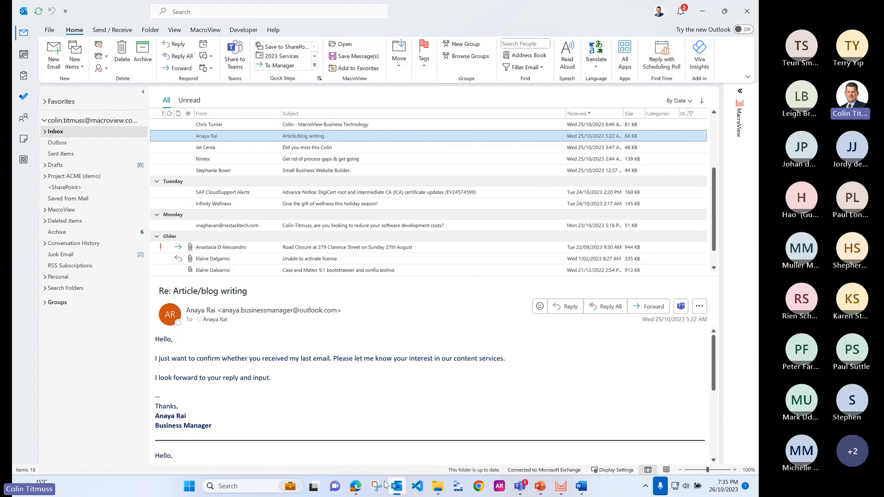
Step: Switch to Outlook on the web in Edge and start MacroView Mail for the unfiled email about finding a Microsoft professional
mouse_move(357, 487)
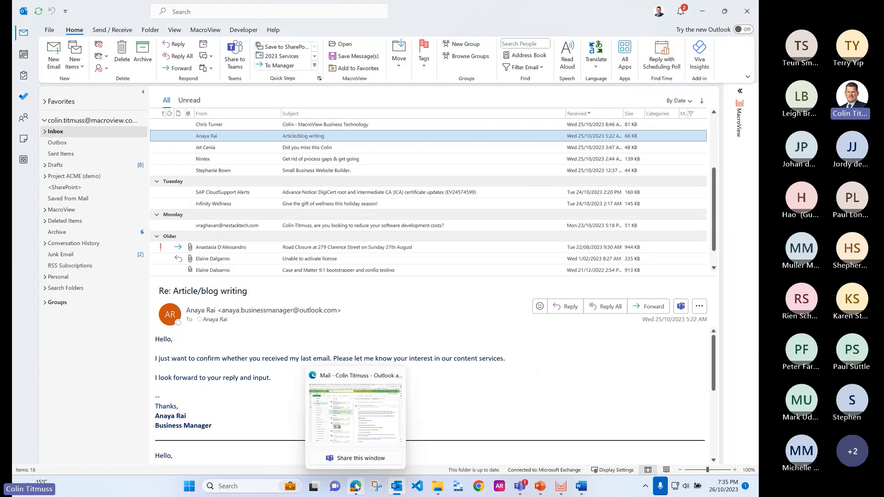
left_click(371, 416)
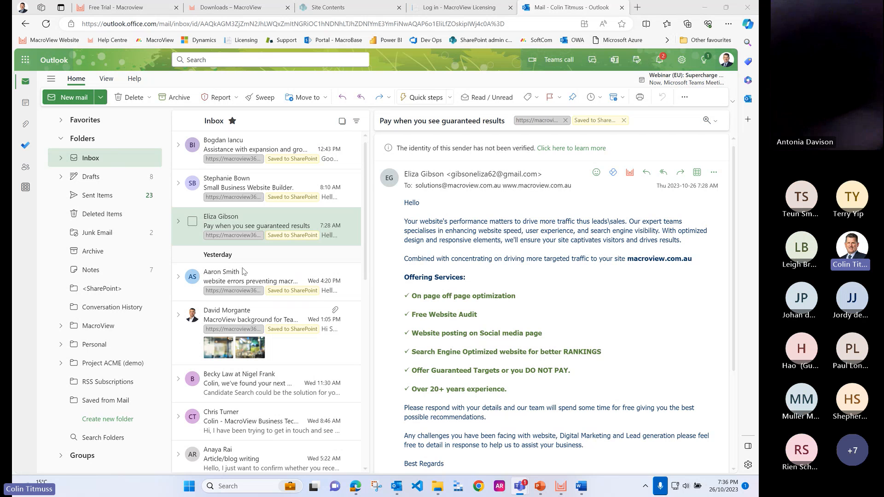
left_click(273, 382)
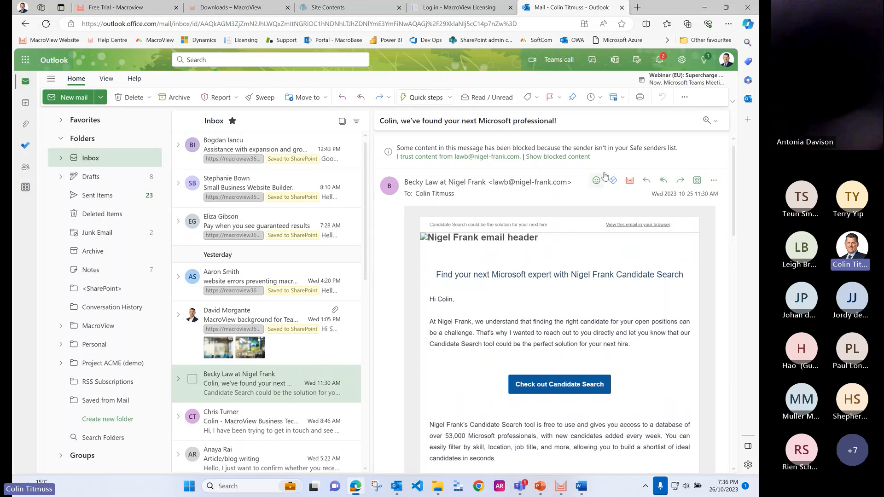
left_click(630, 180)
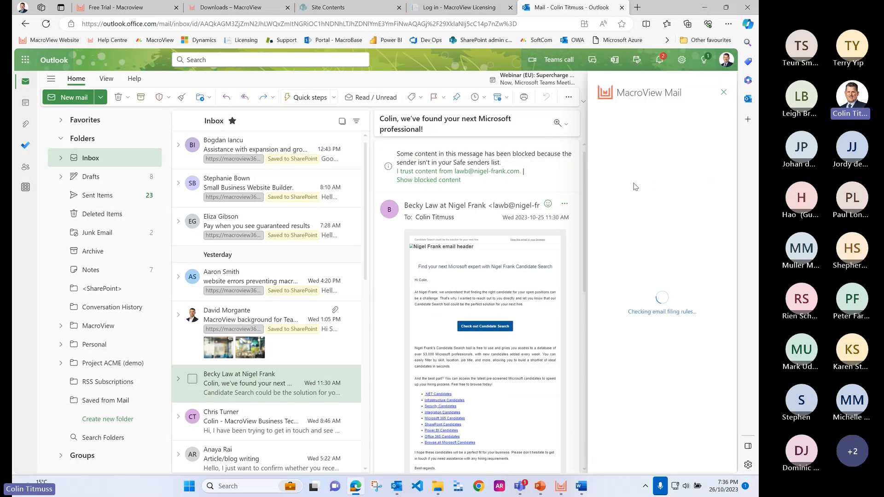
Step: Look over the recent and favorite save locations in MacroView Mail, and search the SharePoint location for ABC
scroll(663, 236, "down", 1)
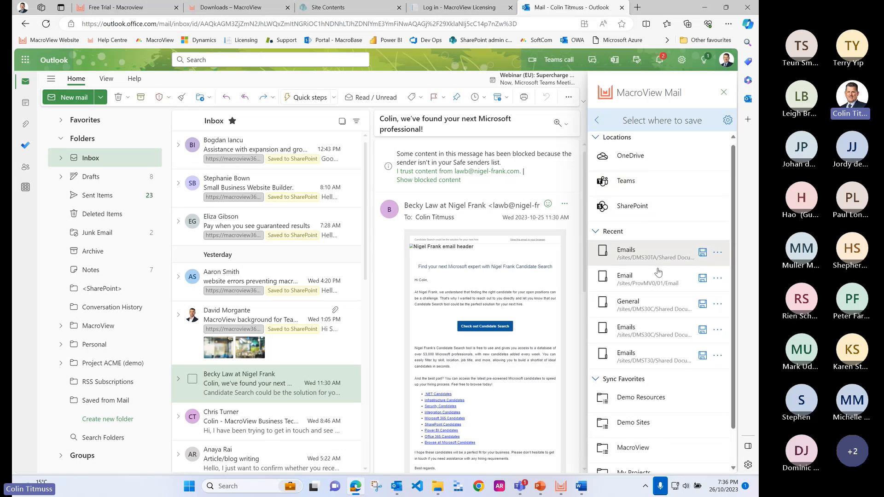
scroll(658, 272, "down", 2)
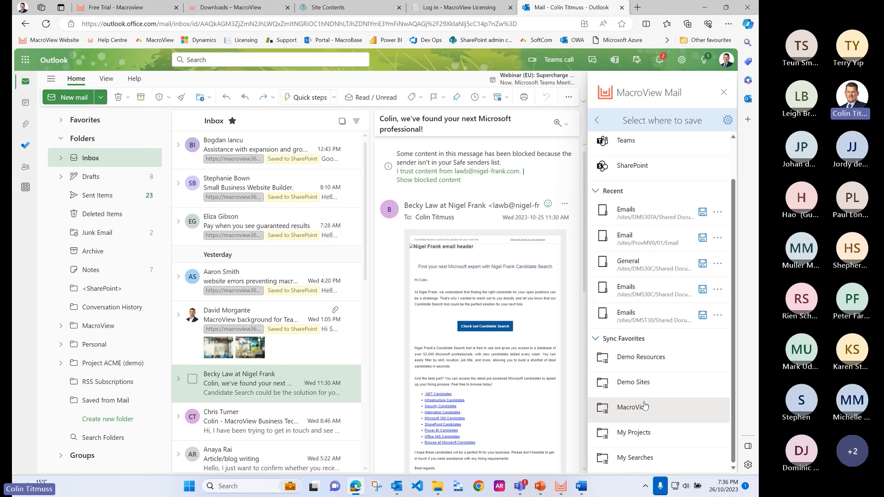
scroll(644, 419, "up", 2)
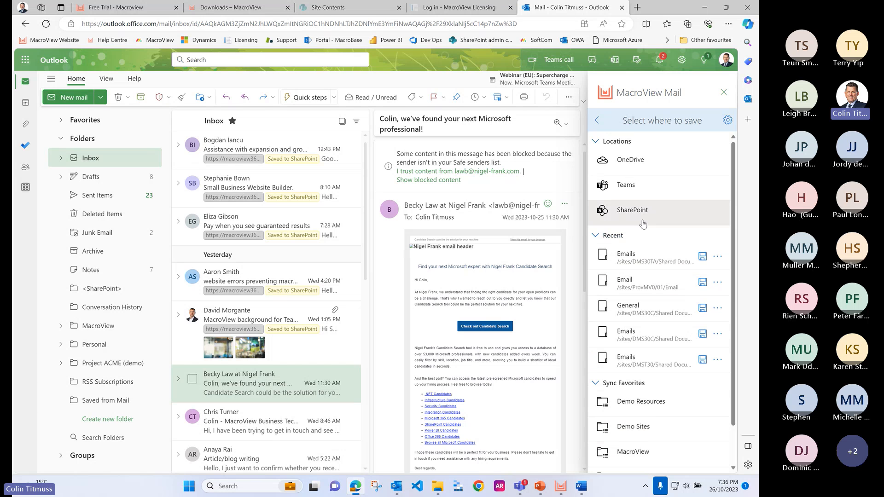
left_click(644, 215)
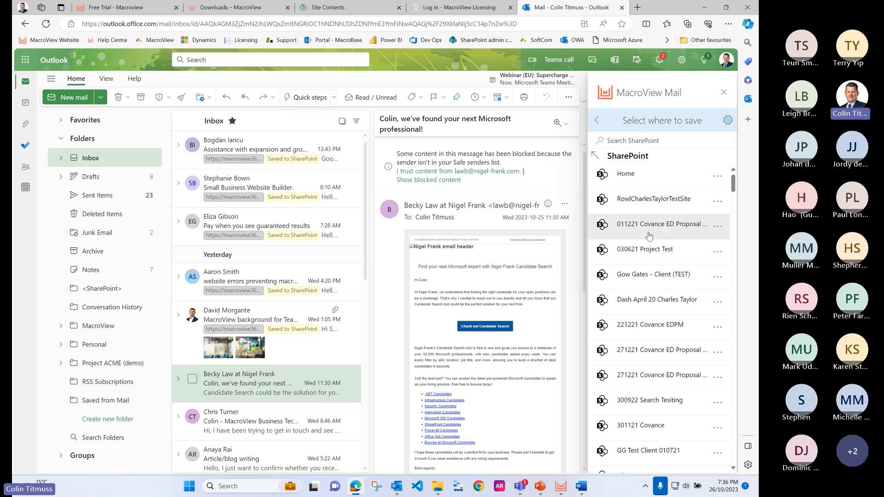
left_click(635, 142)
type("A")
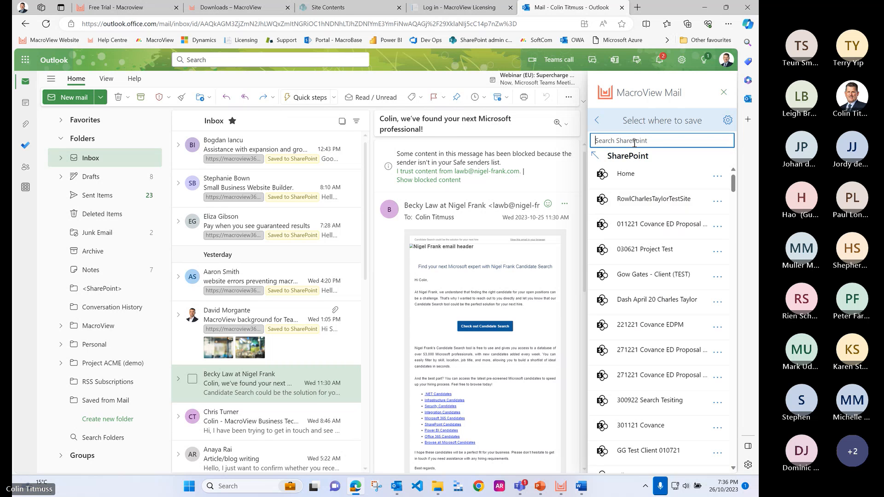
type("BC")
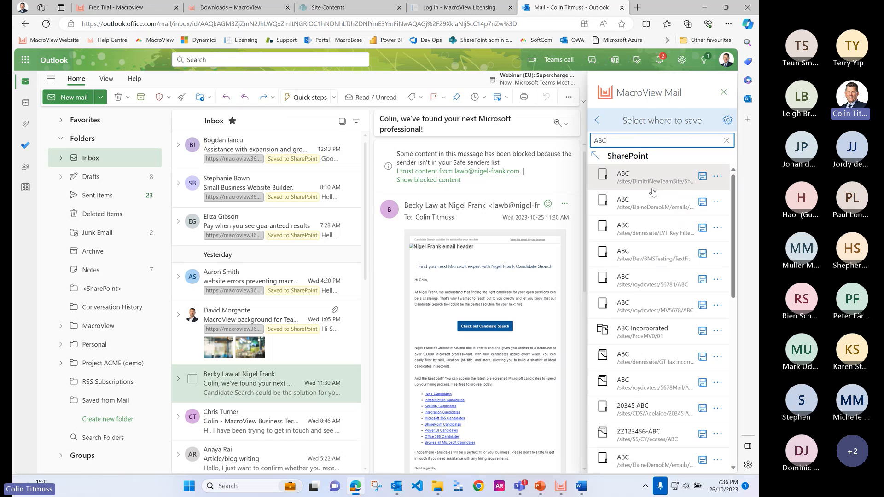
Step: Open the third ABC result, go back to the selection of items to save, and close MacroView Mail without saving
left_click(656, 230)
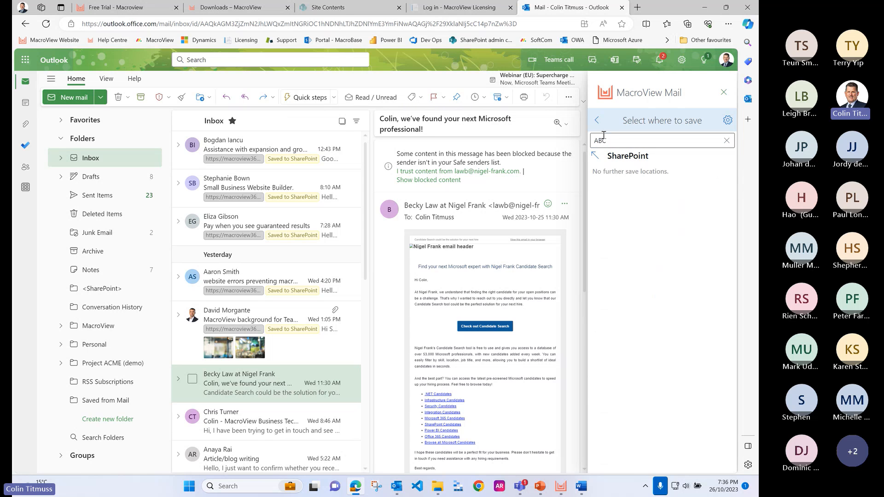
left_click(597, 122)
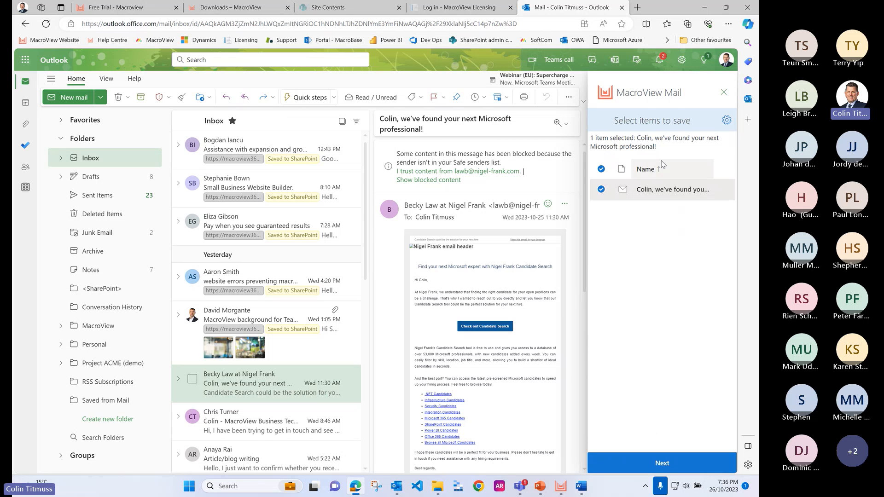
left_click(724, 93)
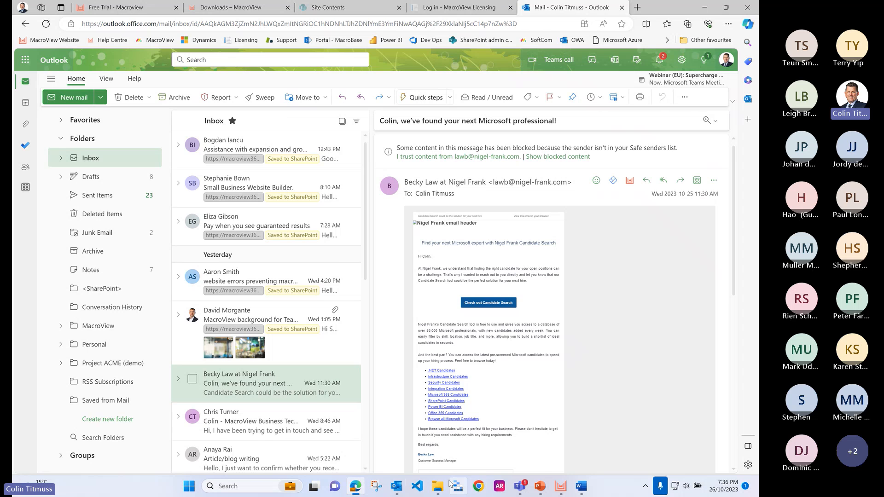
Step: Switch back to the Outlook desktop app and select the "Assistance with expansion and growth in the US" email in the Inbox
left_click(397, 486)
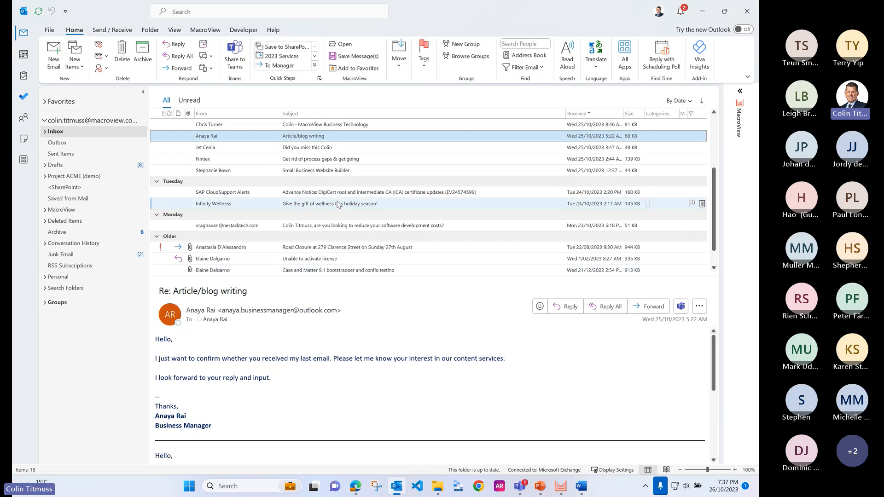
scroll(322, 196, "up", 3)
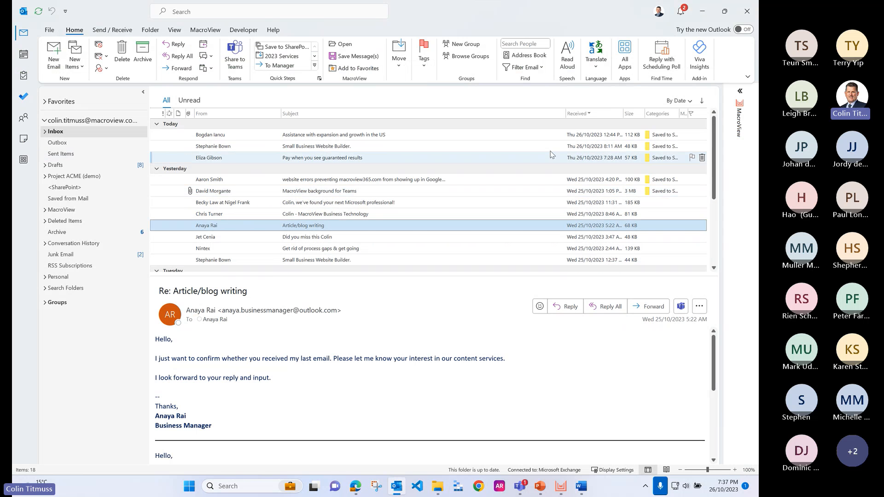
left_click(645, 136)
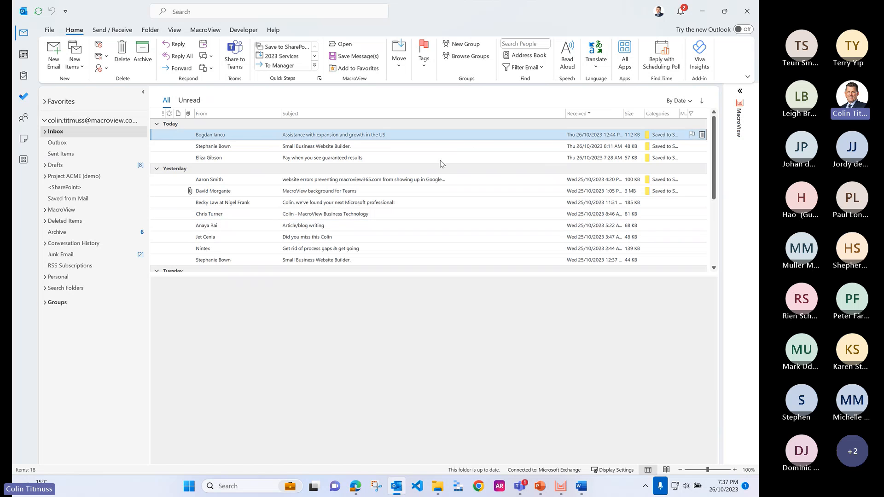
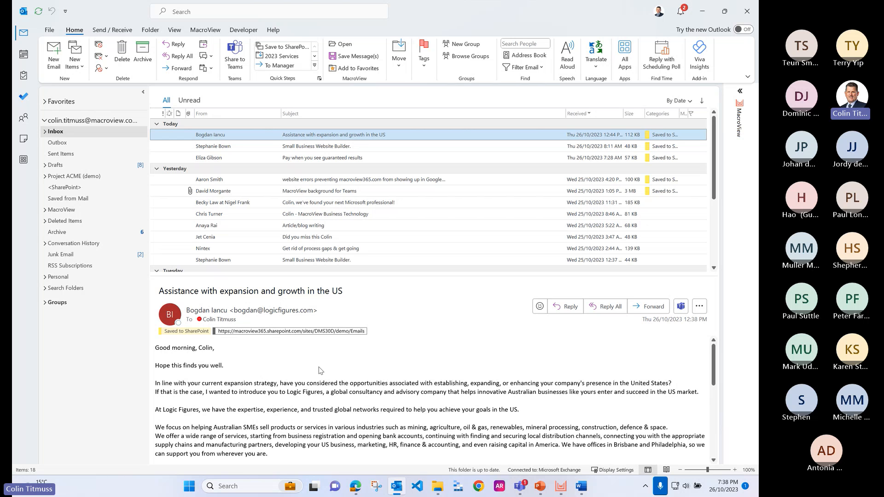
Step: Switch to Edge and sign in to the MacroView Licensing site with the Office account provider
left_click(356, 487)
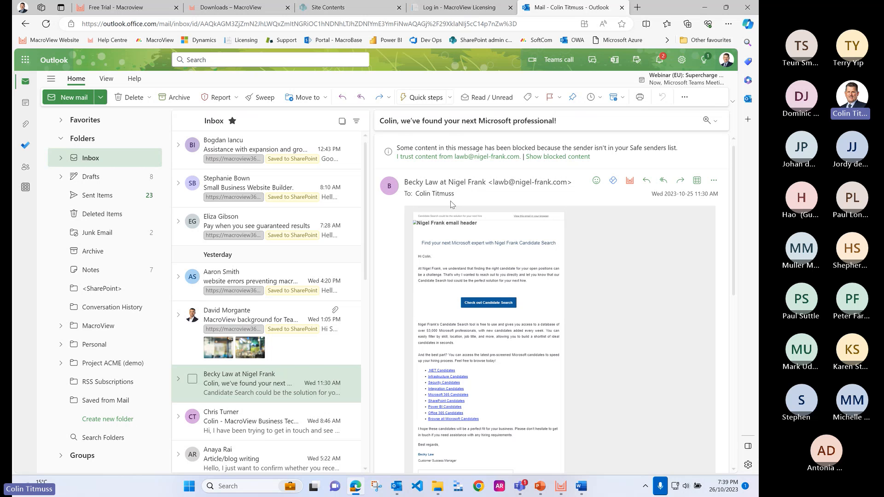
left_click(455, 9)
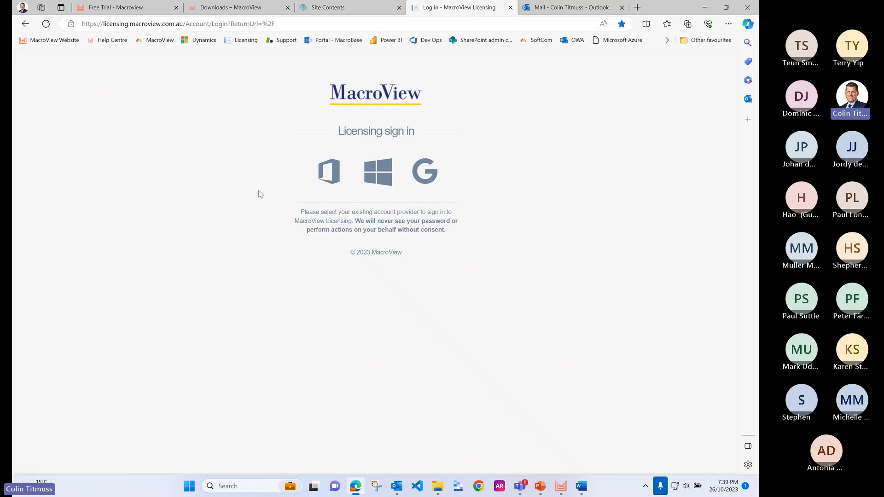
left_click(330, 178)
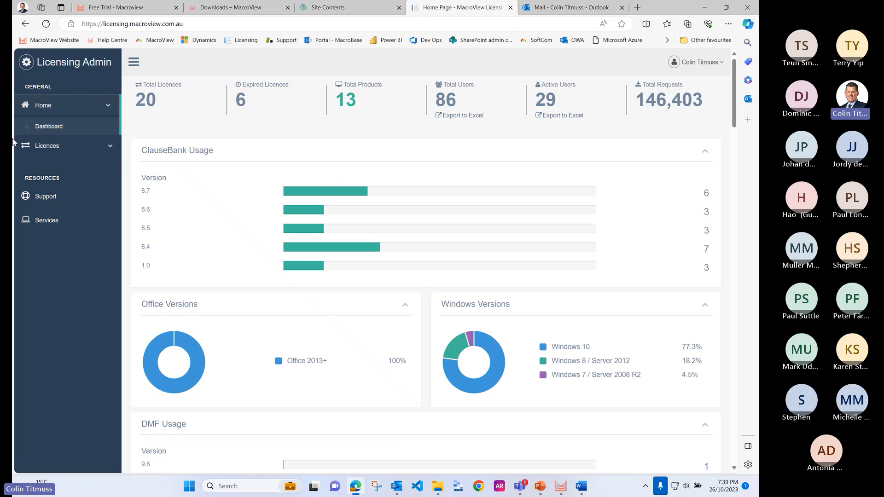
Step: Look over the licence activation form and the licence summary in the licensing portal, and minimise the browser
left_click(57, 151)
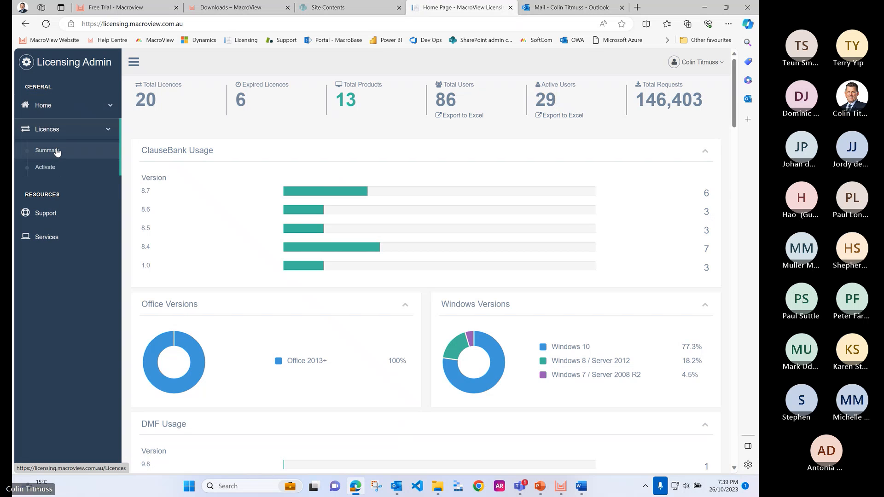
left_click(55, 170)
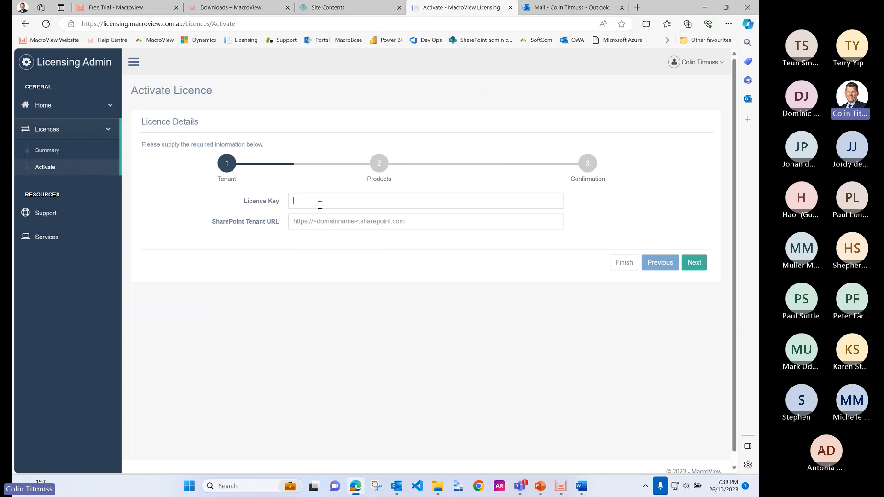
left_click(421, 222)
left_click(54, 152)
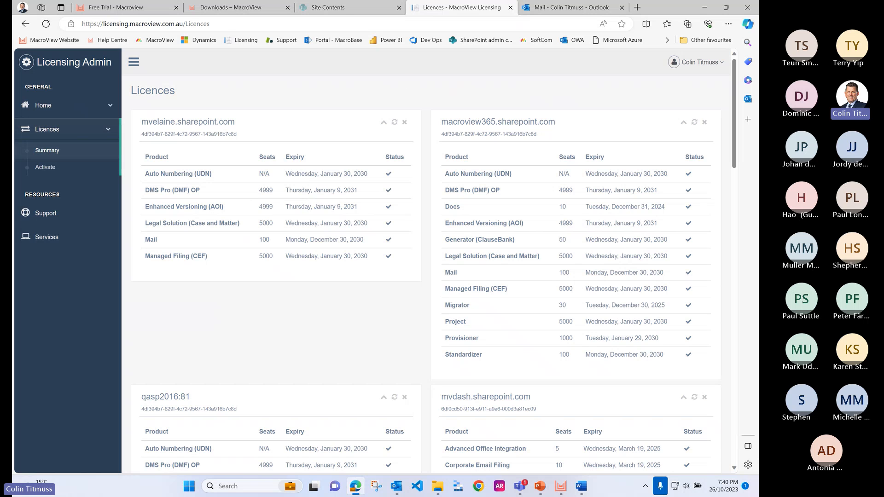
left_click(704, 12)
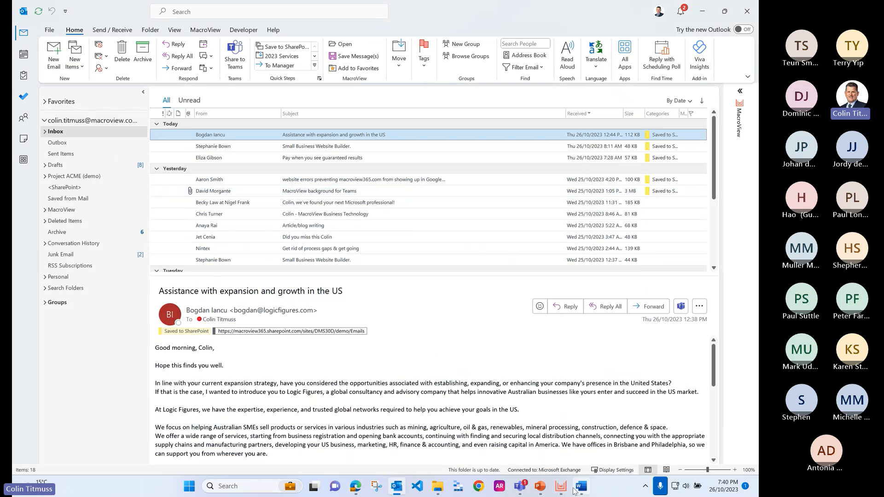
Step: Expand the MacroView pane in Outlook, switch to MacroView DMS Explorer, and start provisioning a new library in the DMS in 30 minutes team
mouse_move(561, 486)
left_click(740, 92)
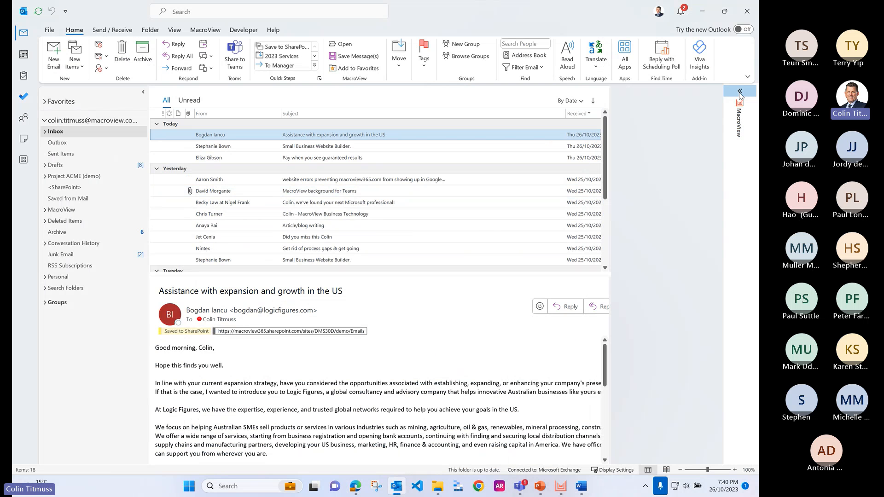
left_click(561, 487)
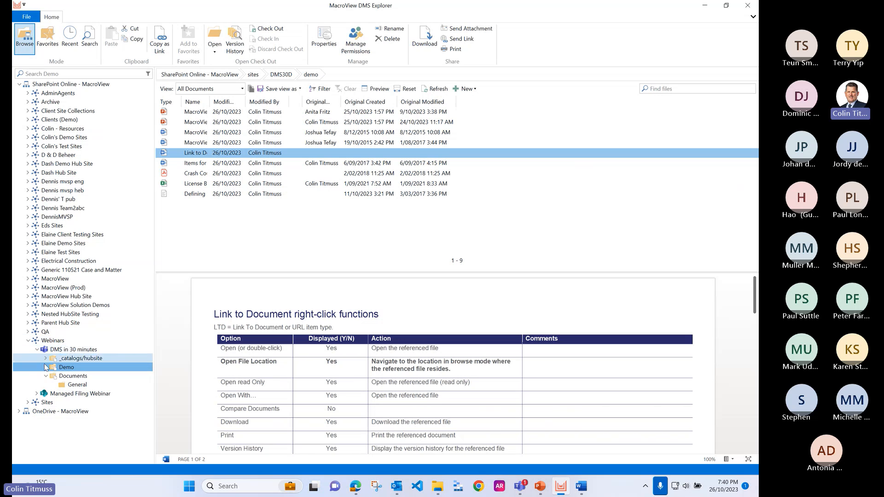
right_click(63, 352)
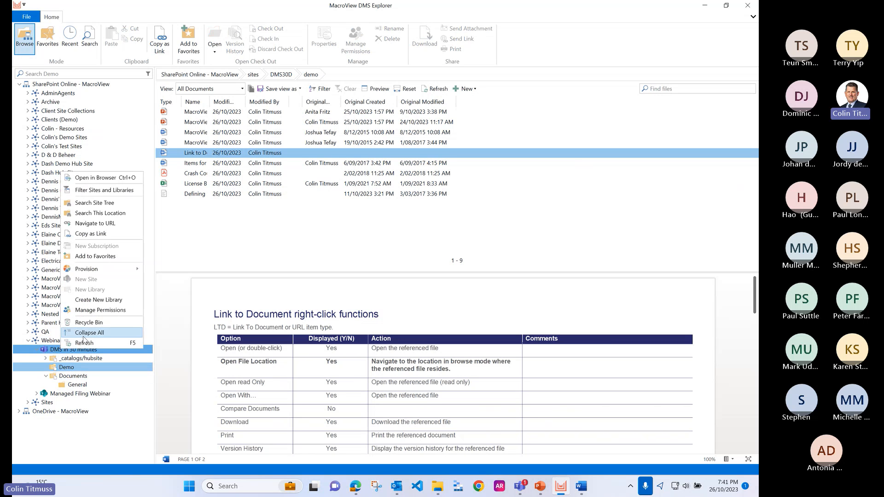
mouse_move(105, 270)
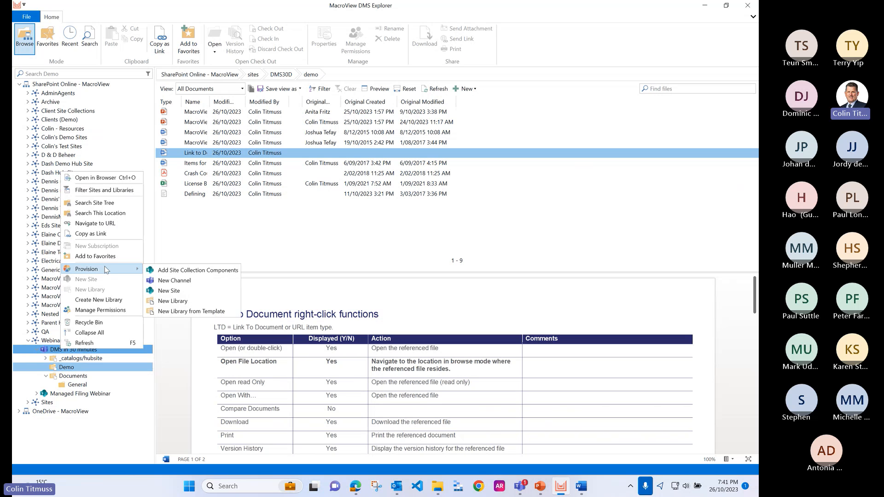
left_click(185, 302)
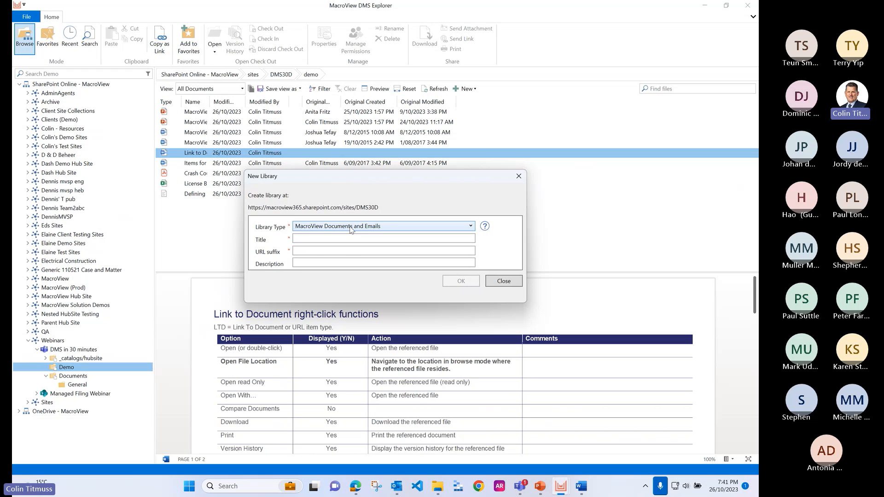
Step: Set the new library's type to Custom Resource Library, its title to Resource and its URL suffix to res
left_click(350, 226)
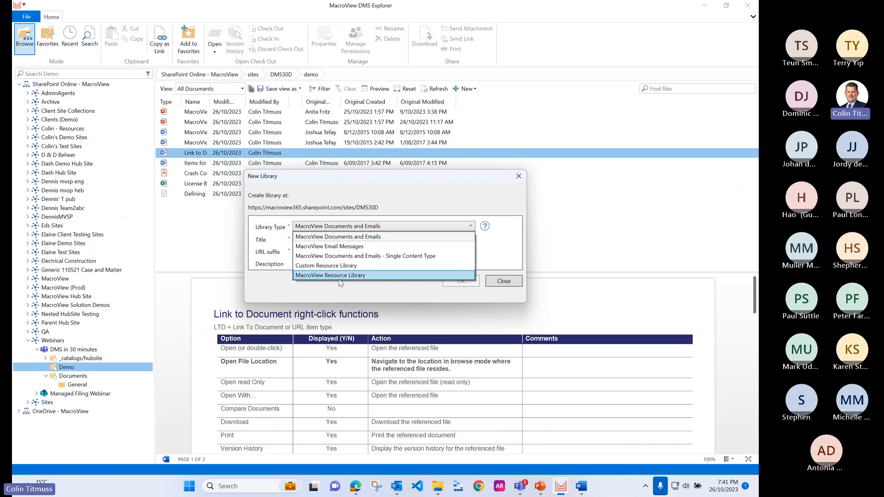
left_click(342, 275)
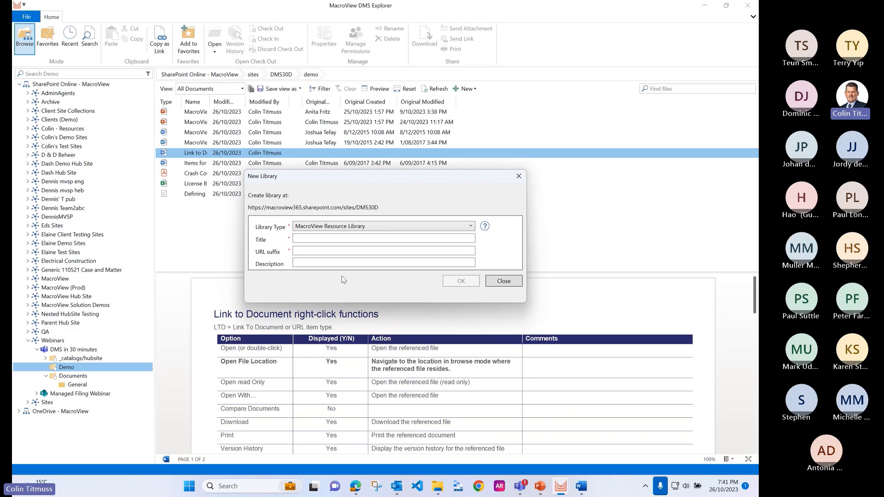
left_click(342, 230)
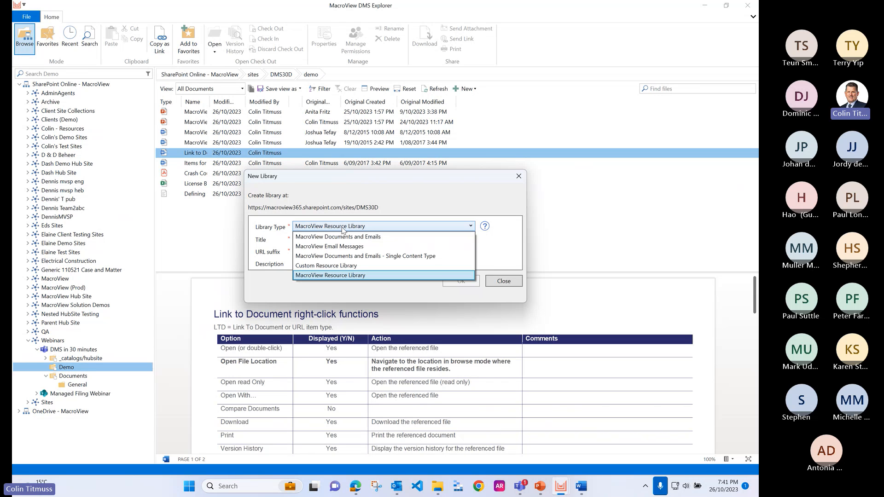
left_click(337, 266)
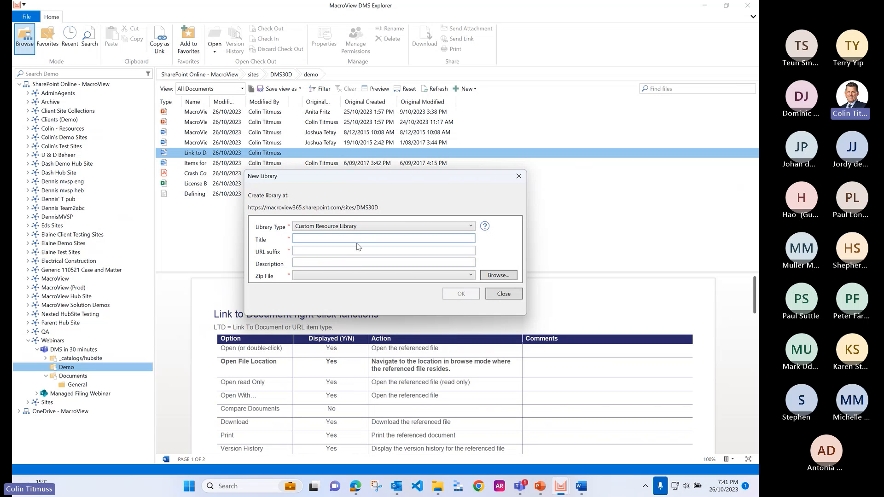
left_click(369, 240)
type("Resource")
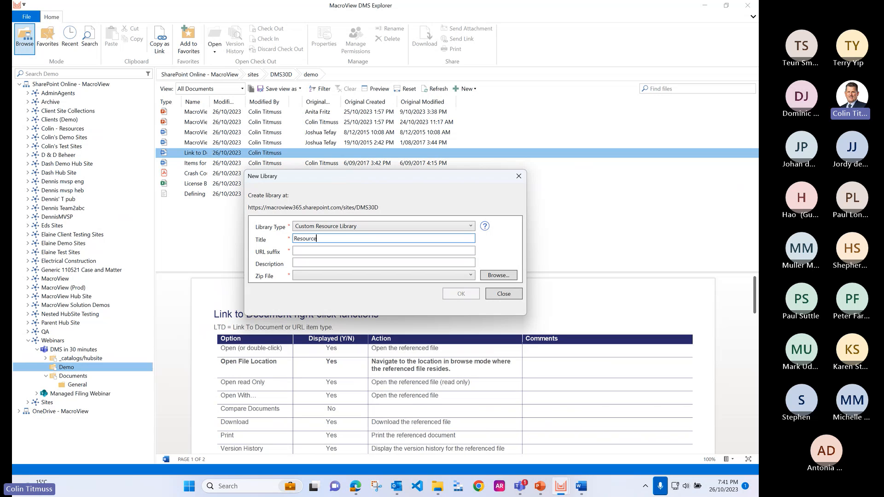
key("Tab")
type("res")
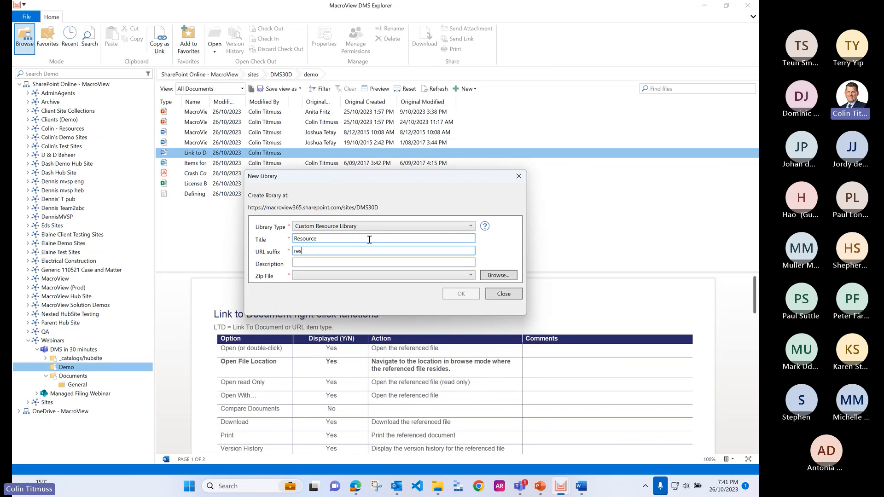
Step: Choose "MacroView Document and Email Management configurable v3.0.zip" from the Webinar folder as the zip file and create the library
left_click(501, 275)
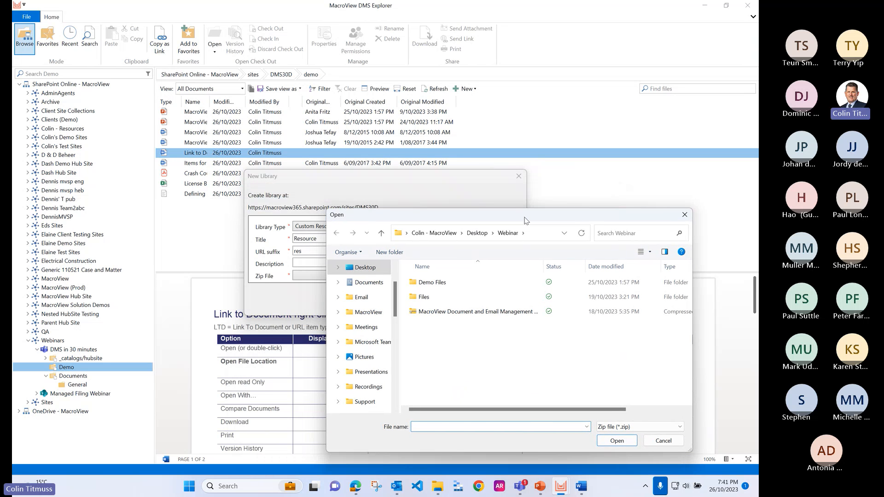
left_click(484, 317)
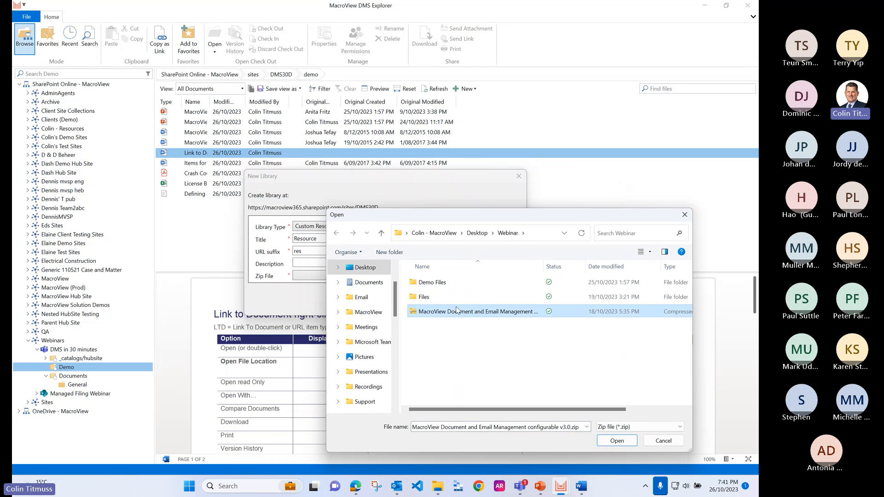
left_click(620, 442)
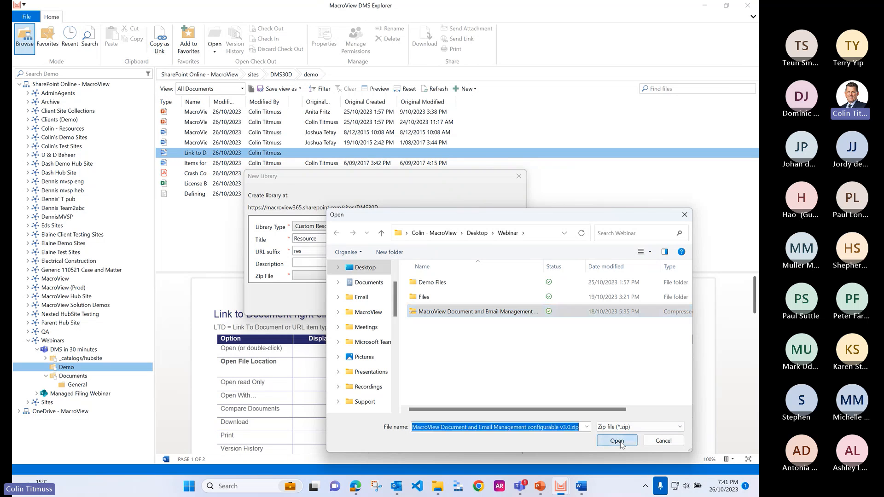
left_click(463, 299)
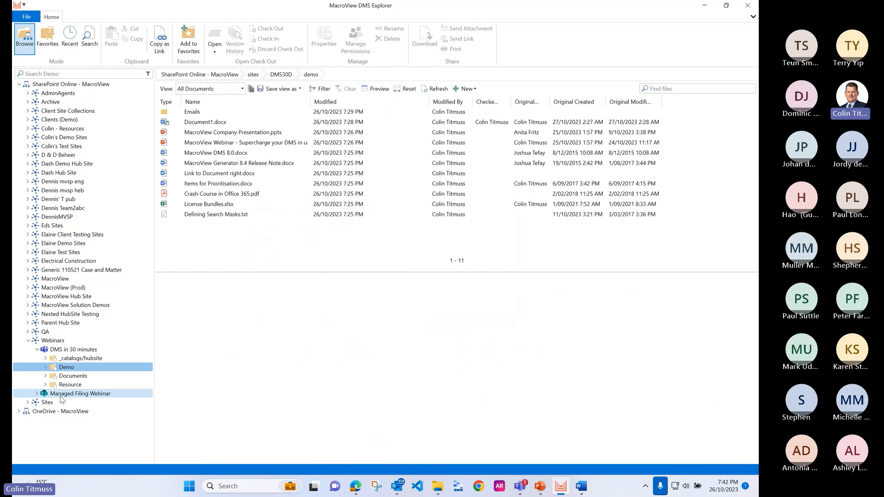
Step: Open the new Resource library, preview TreeNodesToHide.xml, and look over the new-item options and the Templates, Search Panels and Managed Filing Rules folders
left_click(46, 385)
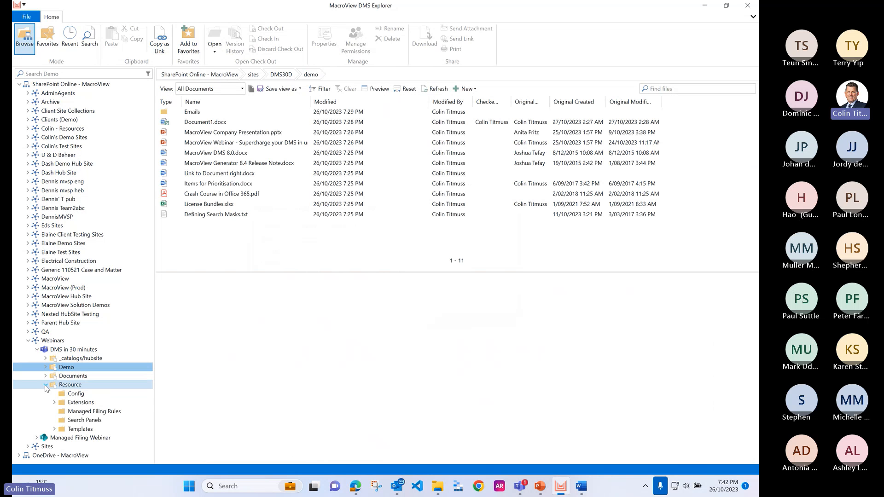
left_click(72, 386)
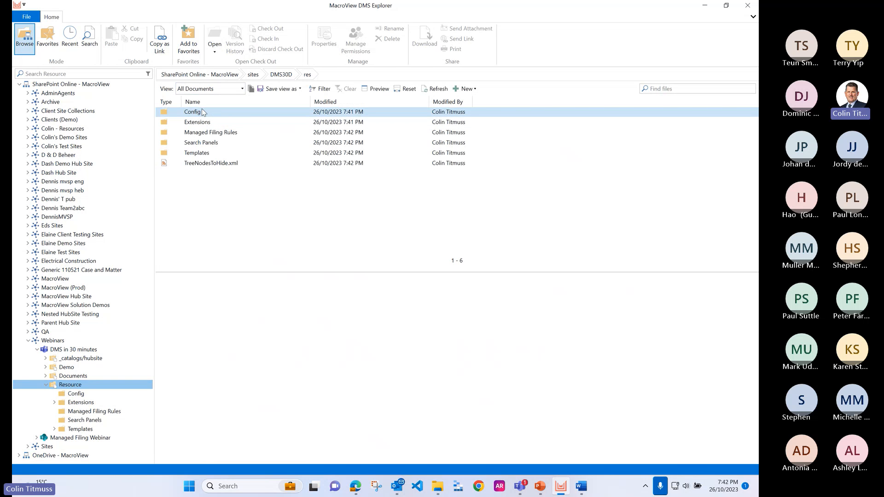
left_click(216, 167)
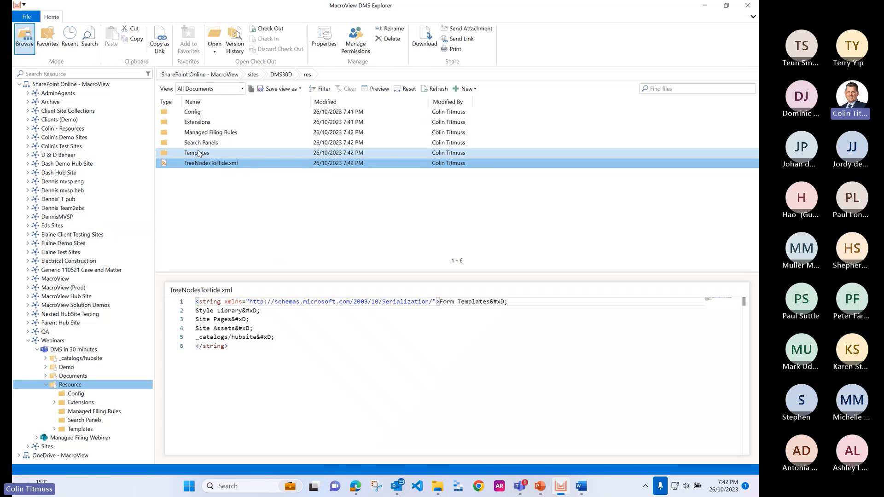
left_click(201, 153)
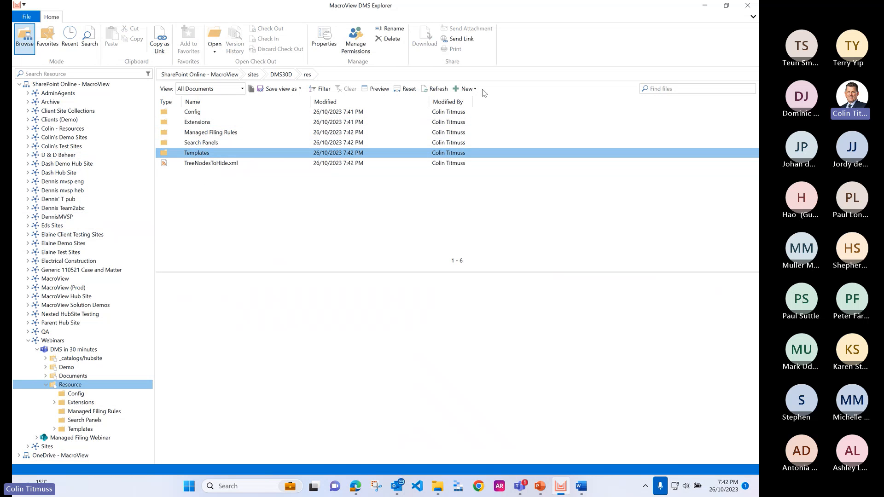
left_click(466, 89)
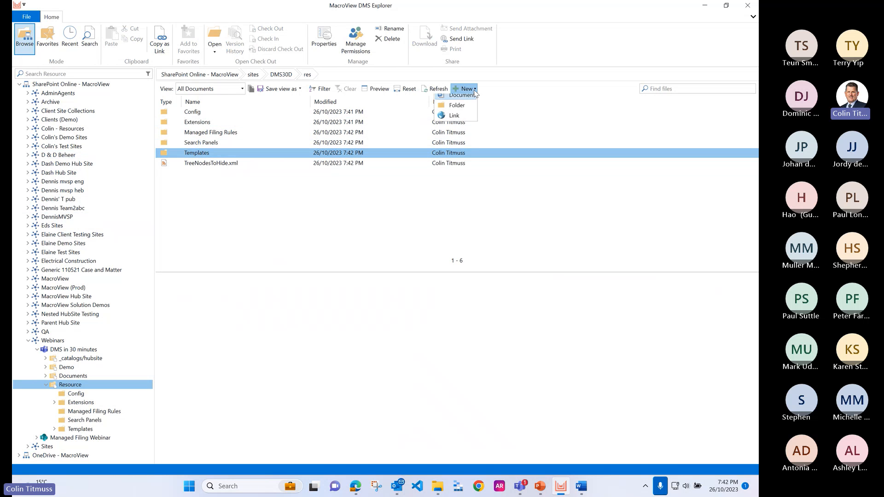
left_click(206, 144)
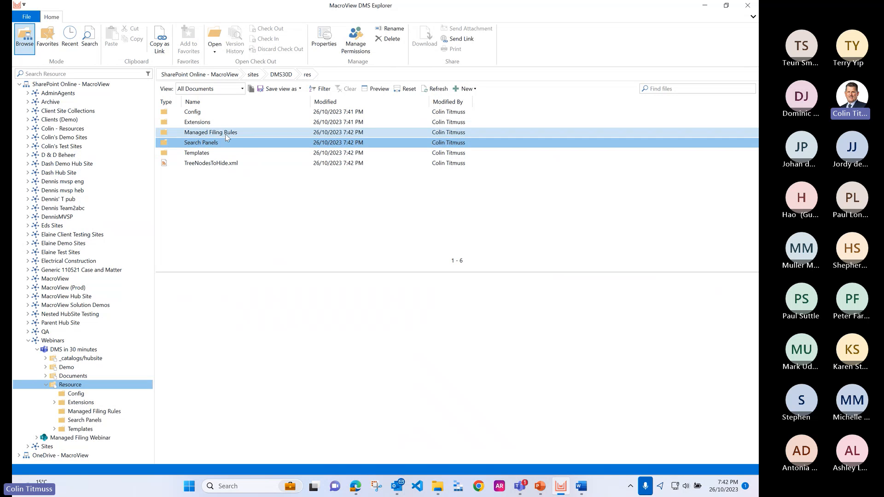
left_click(223, 133)
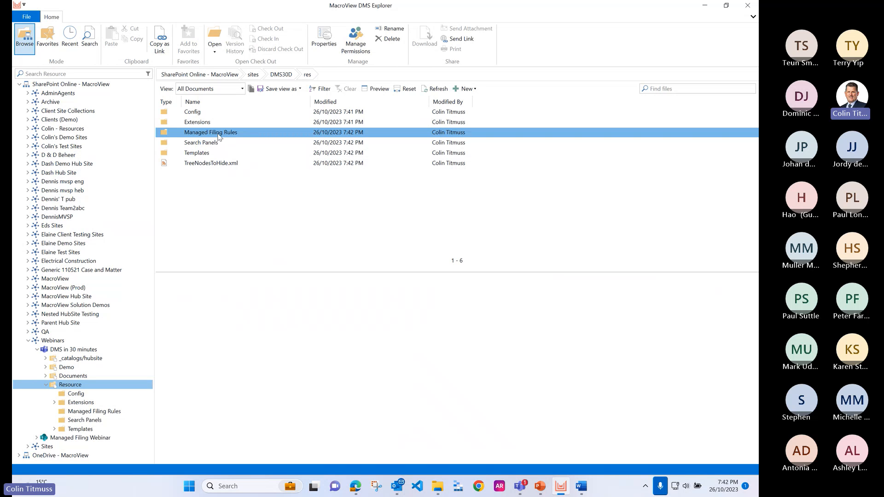
Step: Look at the Config folder and the Language folder inside Extensions, and collapse the DMS in 30 minutes team in the site tree
left_click(198, 114)
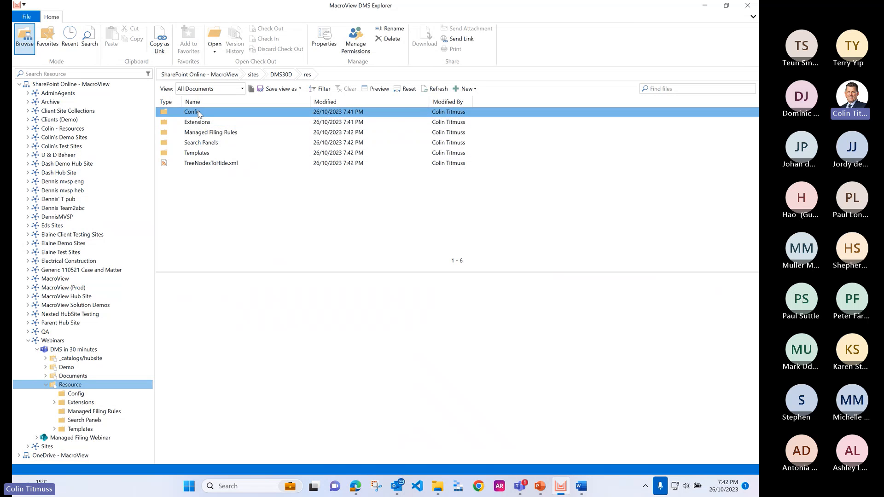
left_click(198, 124)
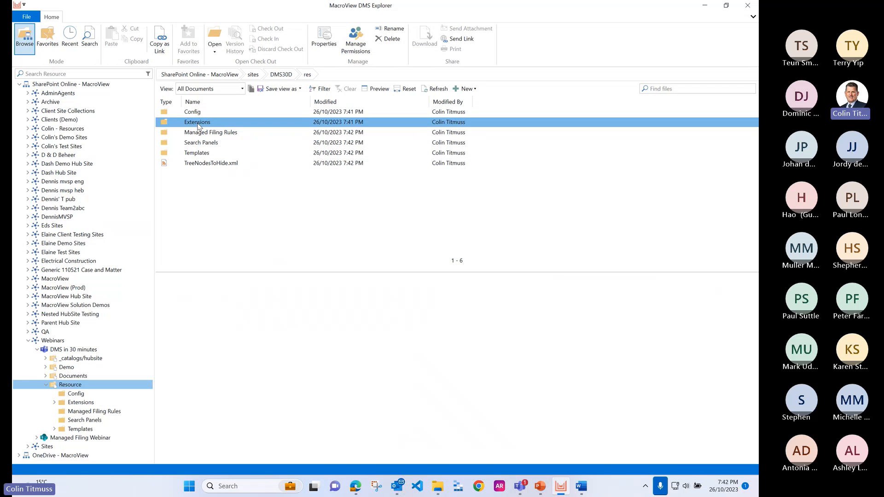
double_click(198, 123)
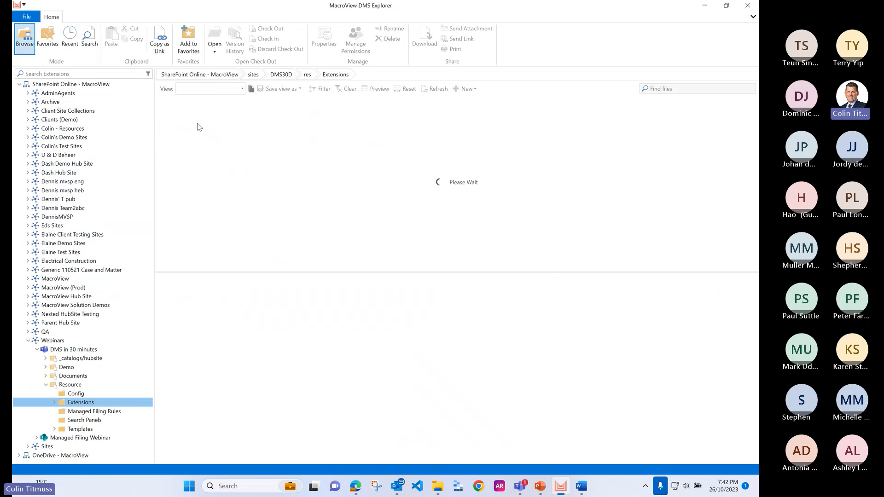
left_click(204, 155)
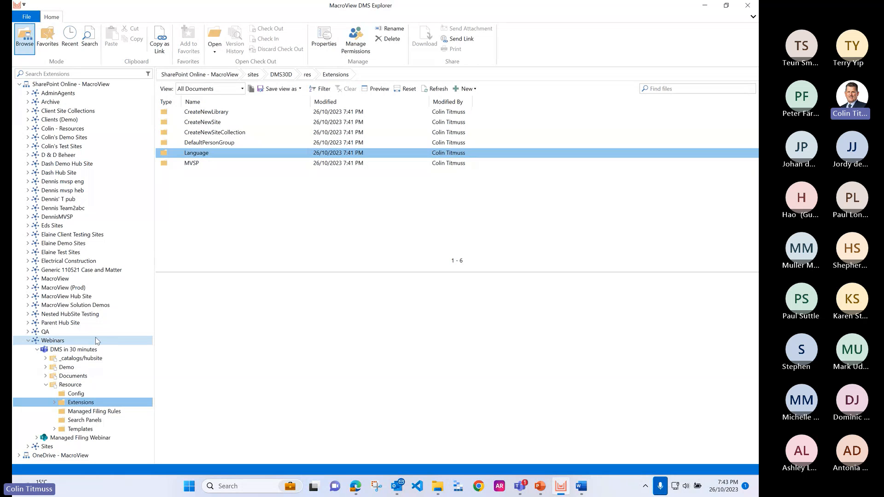
left_click(38, 350)
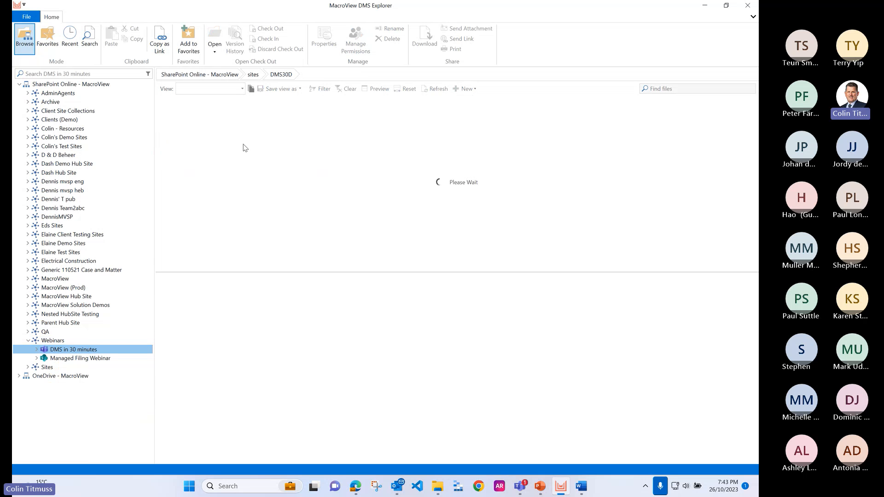
Step: Set the client side search mask location to the Search Panels folder of the Resource library in DMS in 30 minutes
left_click(26, 16)
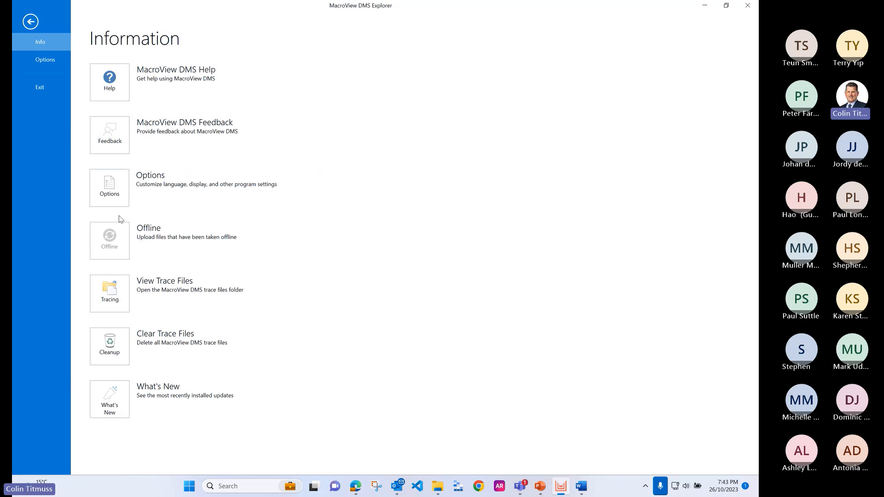
left_click(111, 189)
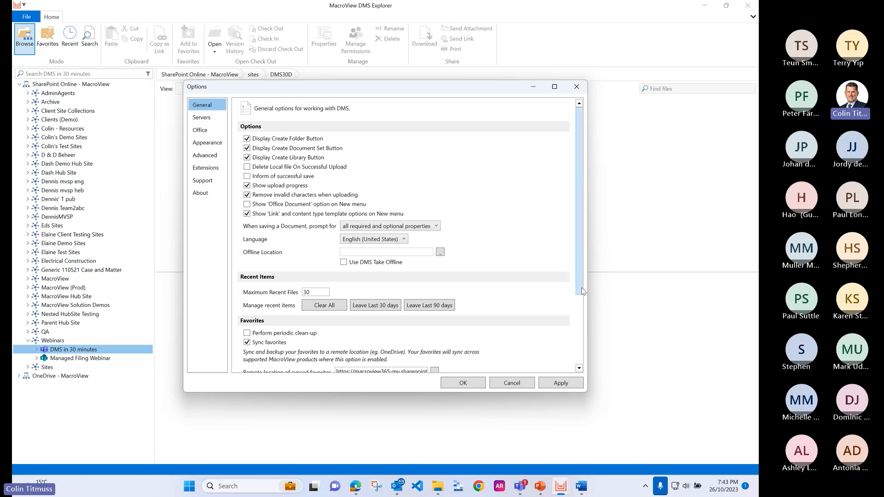
scroll(583, 291, "down", 3)
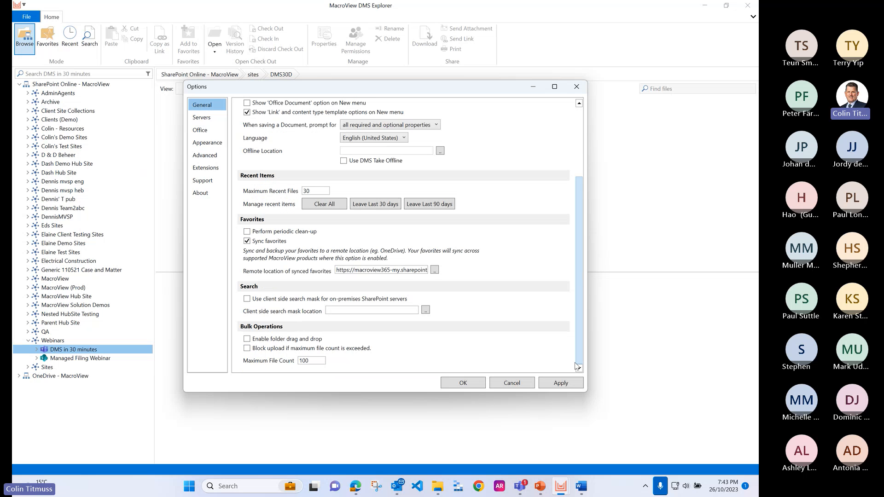
left_click(425, 310)
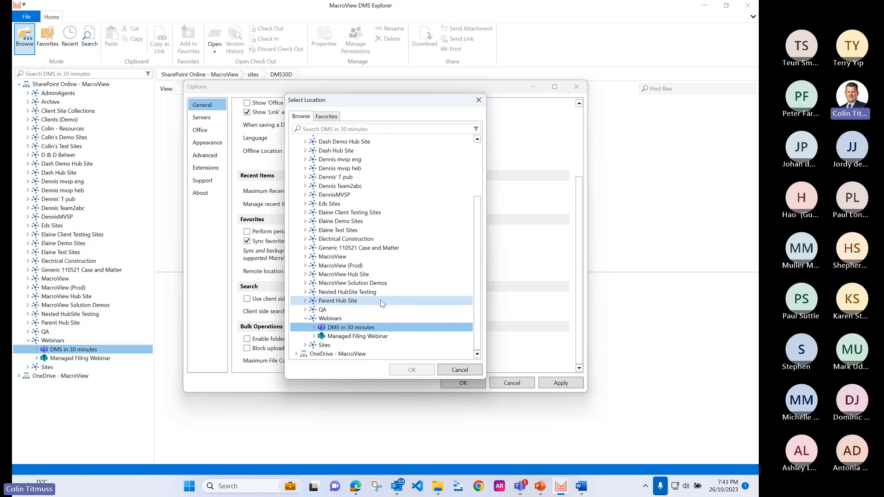
left_click(314, 327)
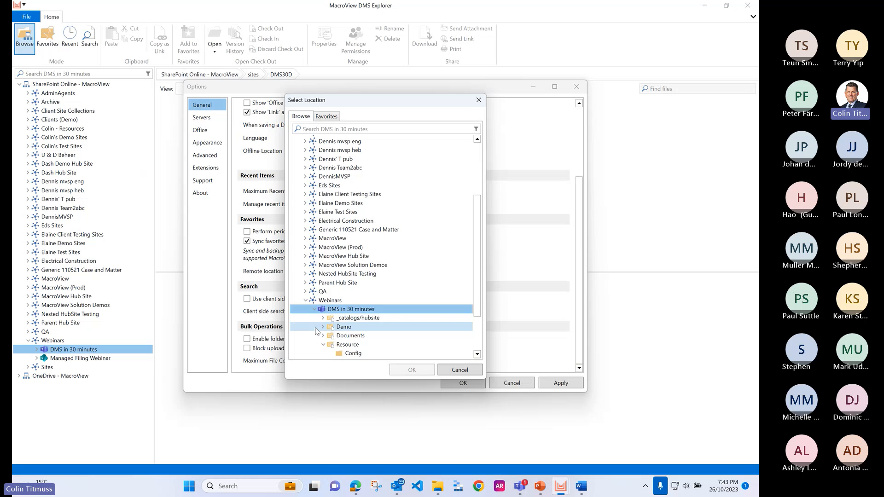
scroll(348, 328, "down", 2)
left_click(354, 318)
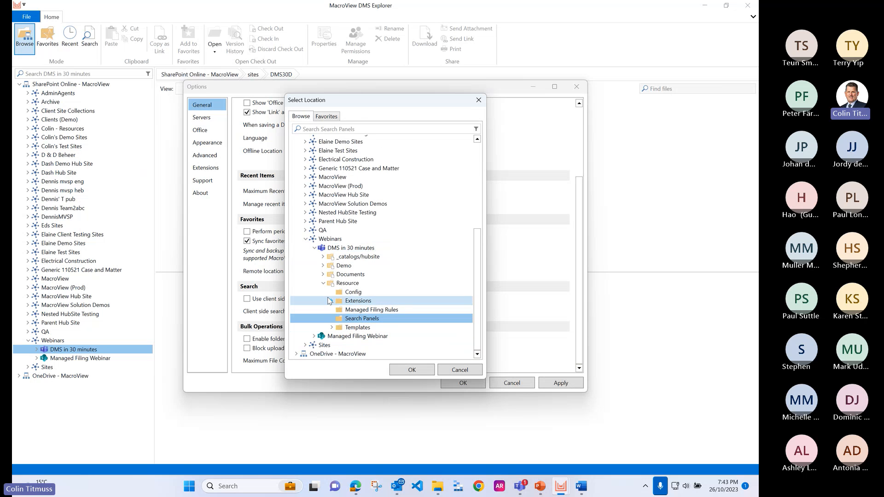
left_click(412, 371)
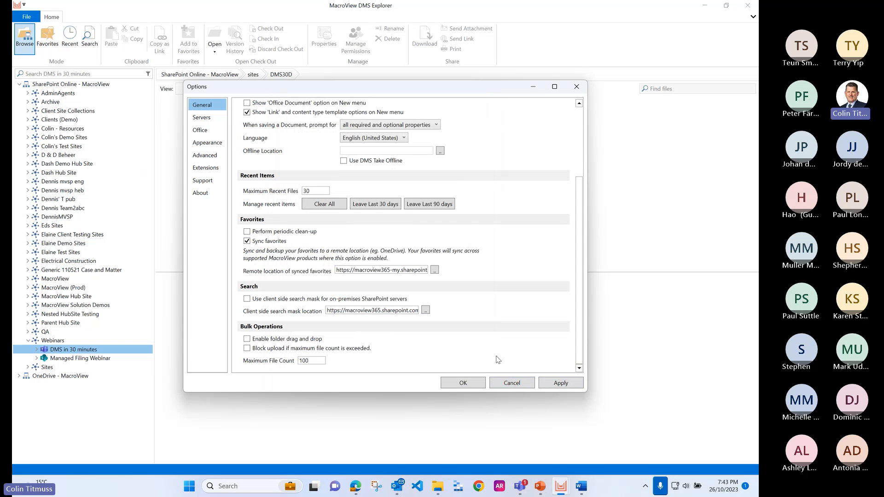
Step: Set the central configuration location to the Resource library in DMS in 30 minutes, refresh the configuration data and save the options
left_click(205, 180)
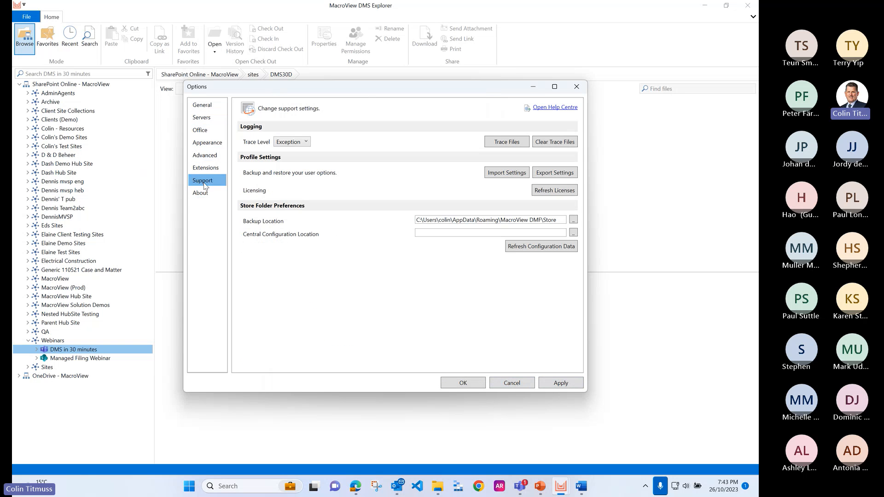
left_click(573, 232)
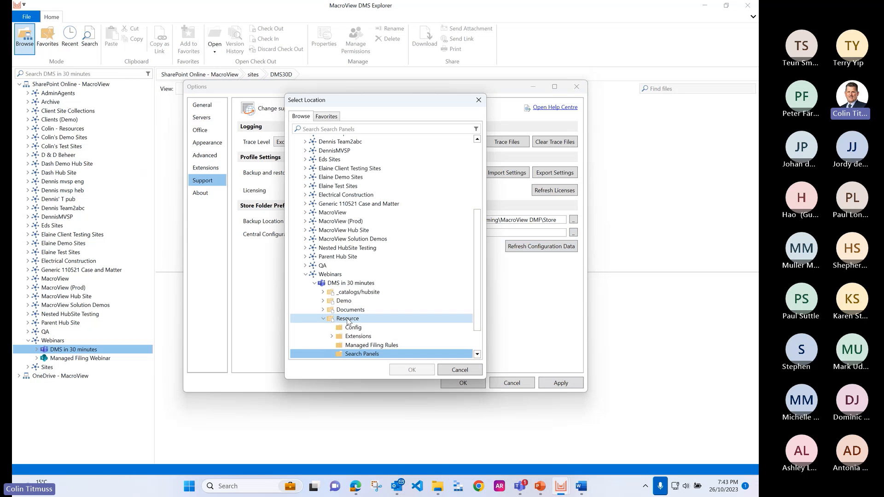
left_click(365, 320)
left_click(412, 370)
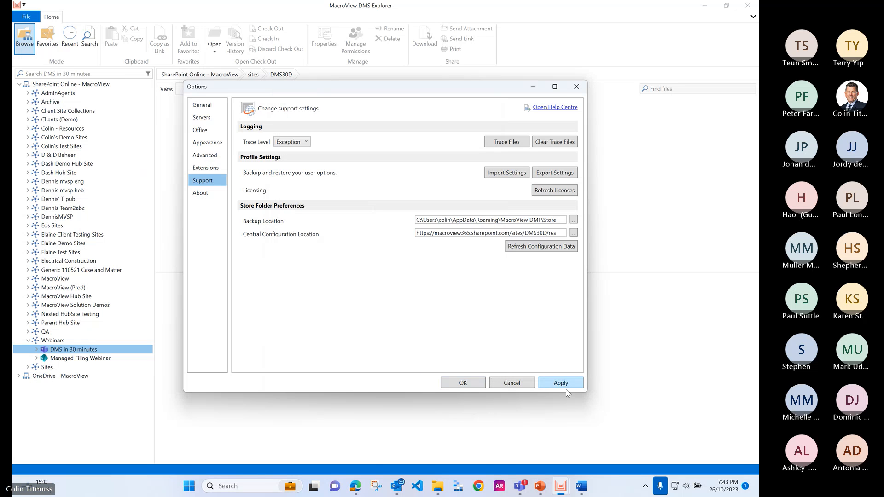
left_click(546, 250)
left_click(462, 383)
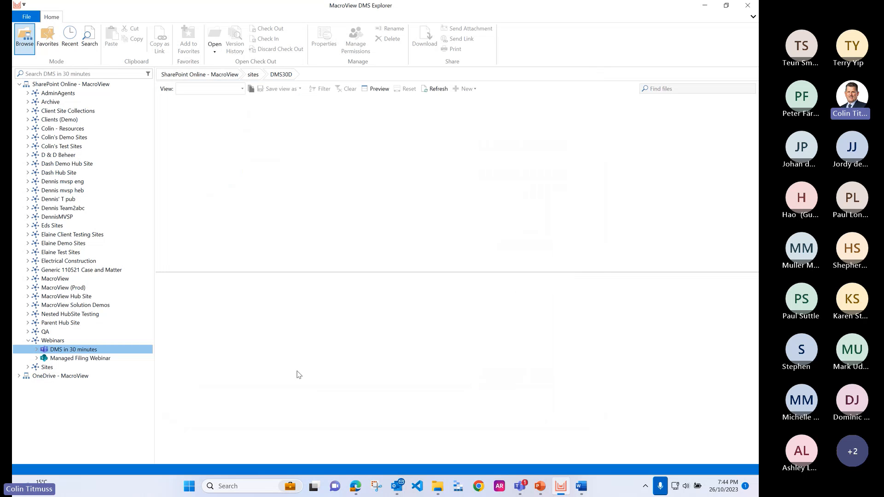
Step: Open the Resource library under DMS in 30 minutes and examine the _catalogs/hubsite entry in TreeNodesToHide.xml
left_click(37, 350)
left_click(70, 384)
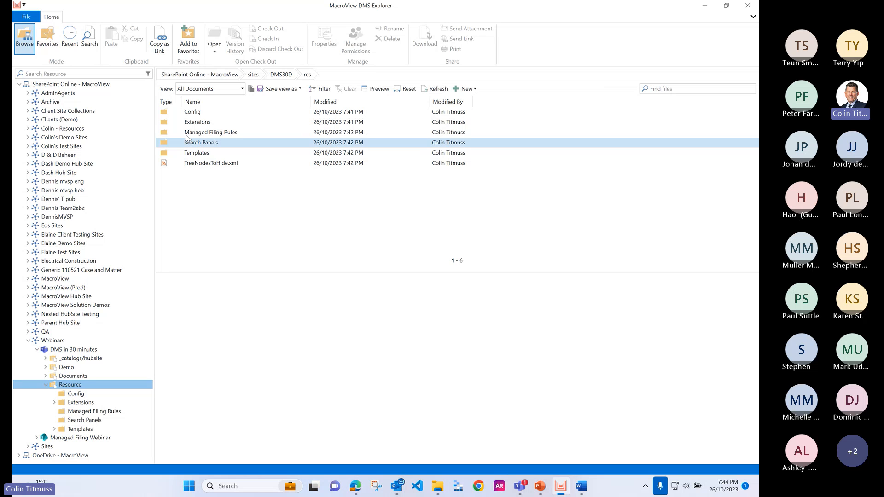
left_click(209, 112)
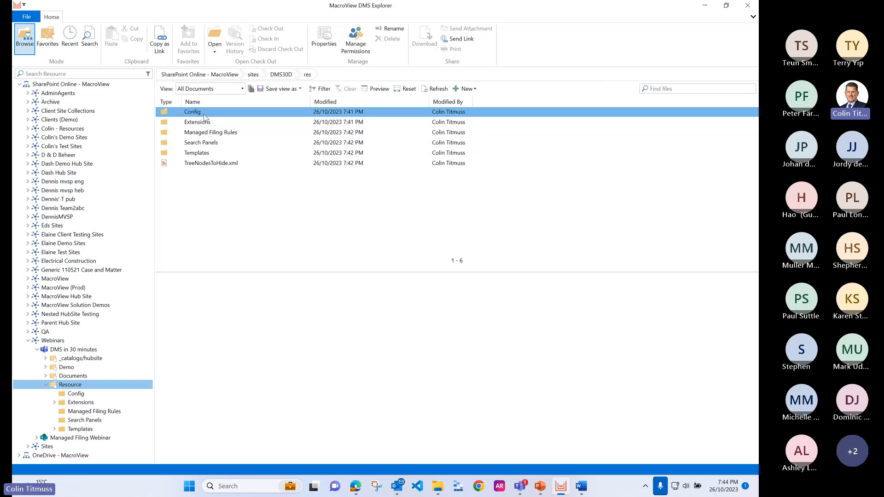
left_click(223, 164)
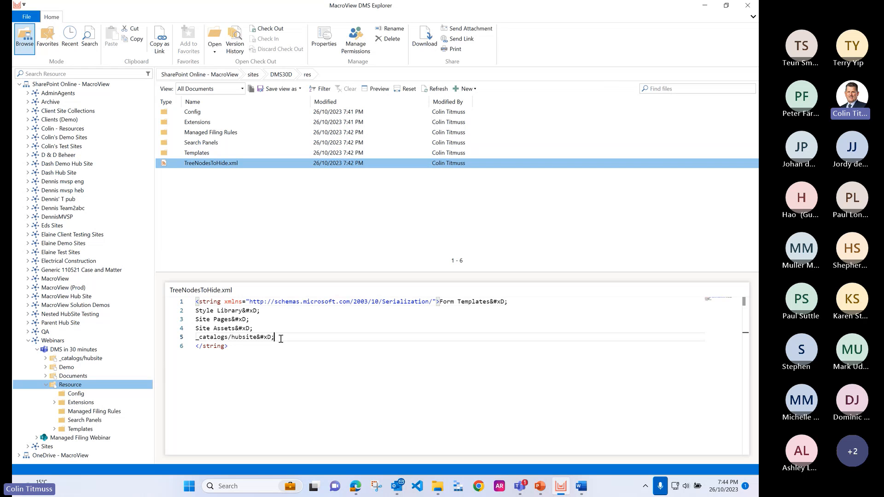
left_click_drag(275, 337, 188, 339)
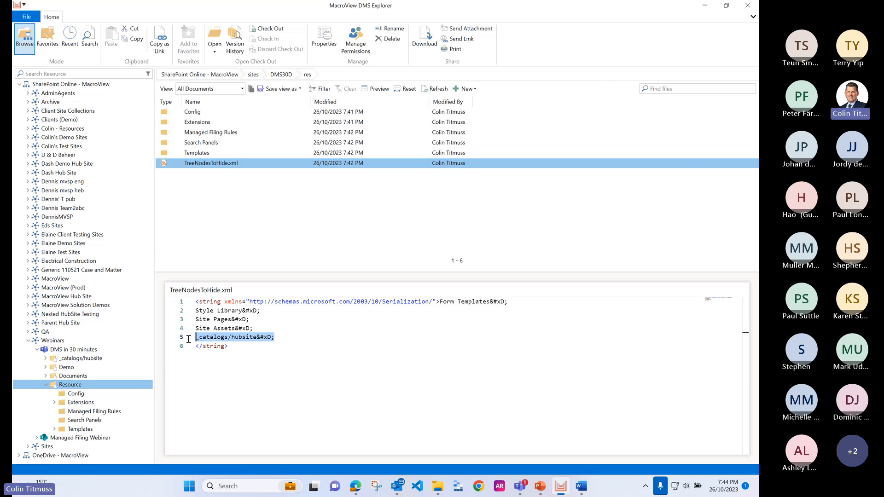
left_click(228, 362)
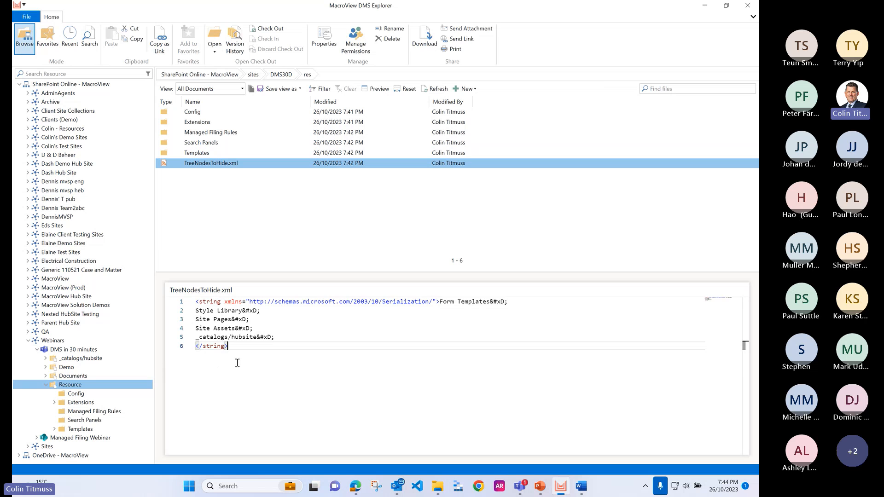
Step: Refresh the DMS in 30 minutes team in the site tree and preview TreeNodesToHide.xml again
right_click(72, 351)
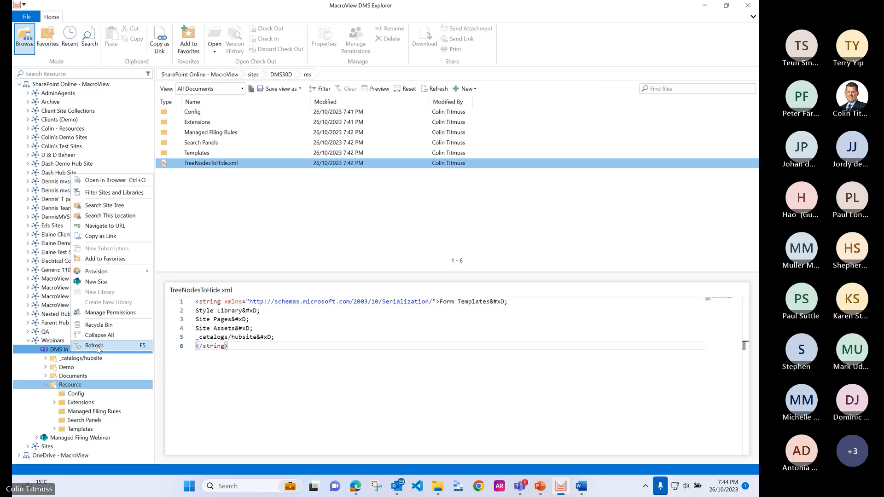
left_click(95, 346)
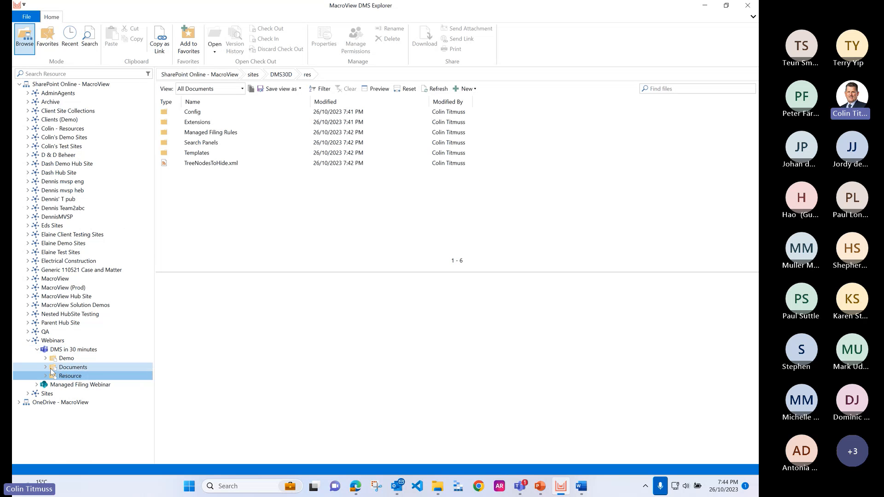
left_click(210, 165)
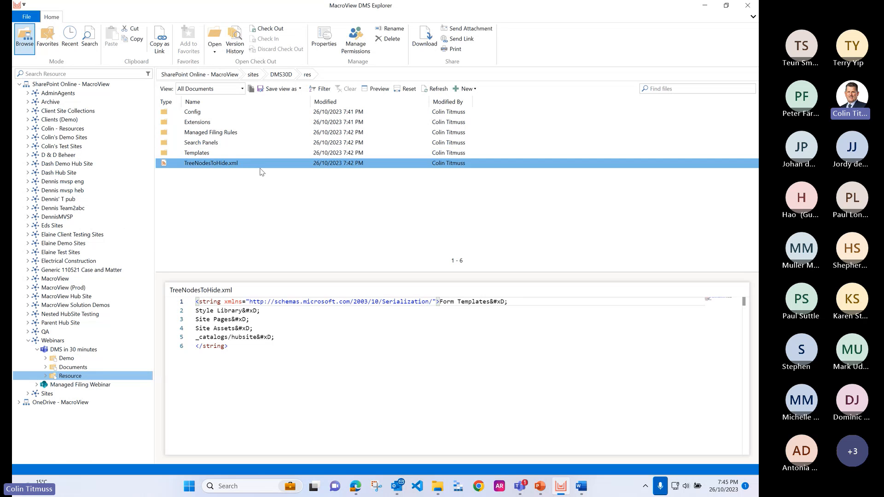
Step: Open the Templates folder of the Resource library and look at its templates and new-item options
left_click(215, 154)
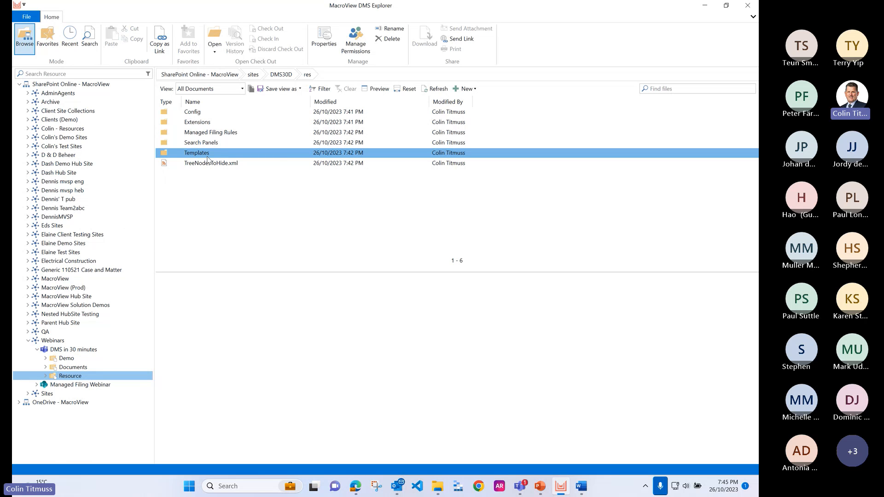
double_click(205, 157)
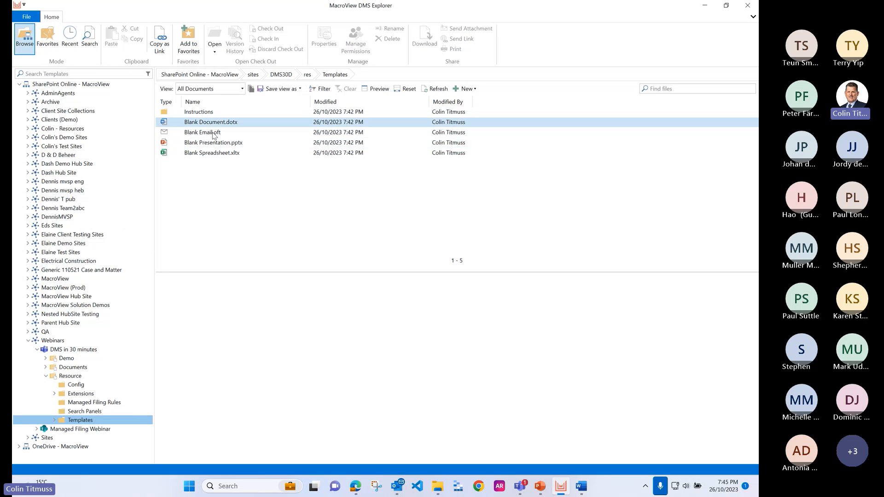
left_click(476, 91)
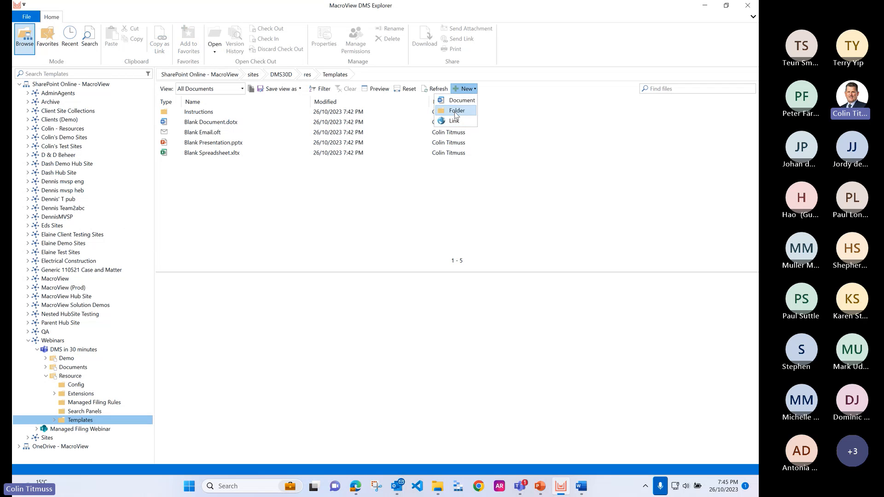
left_click(339, 172)
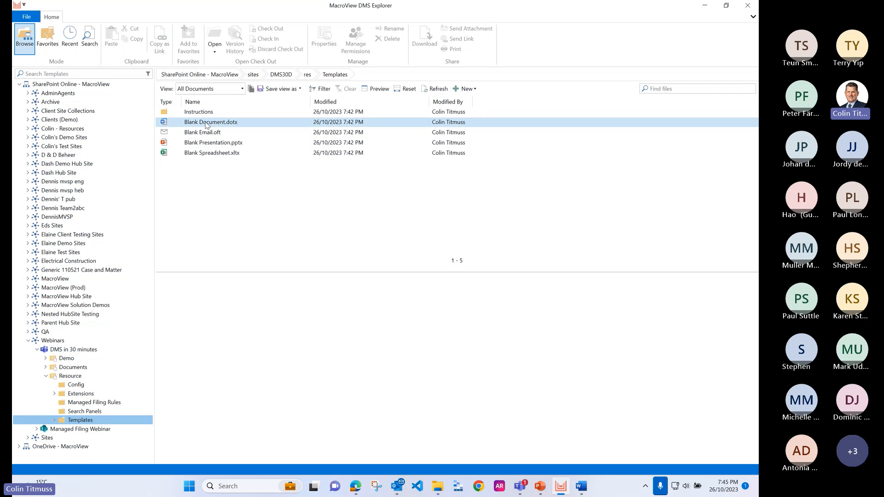
Step: Enable showing the 'Office Document' option for new items in the general options, and check the new-item choices in the Templates folder
left_click(27, 18)
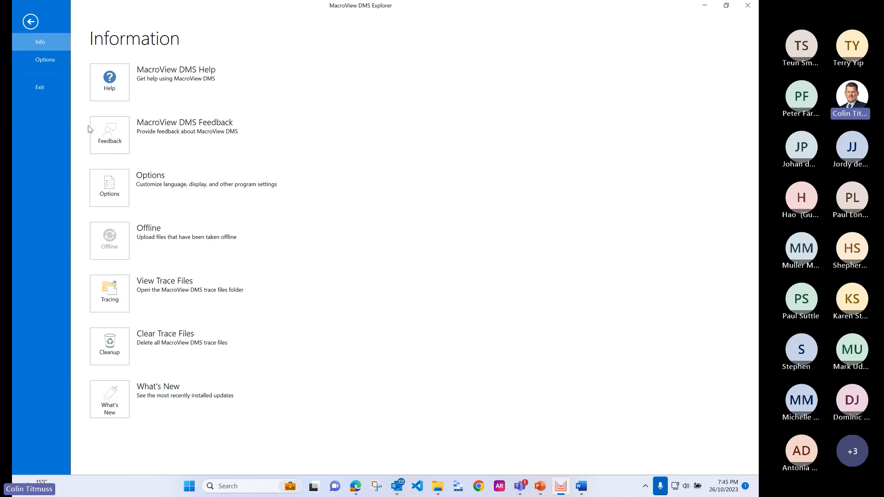
left_click(110, 196)
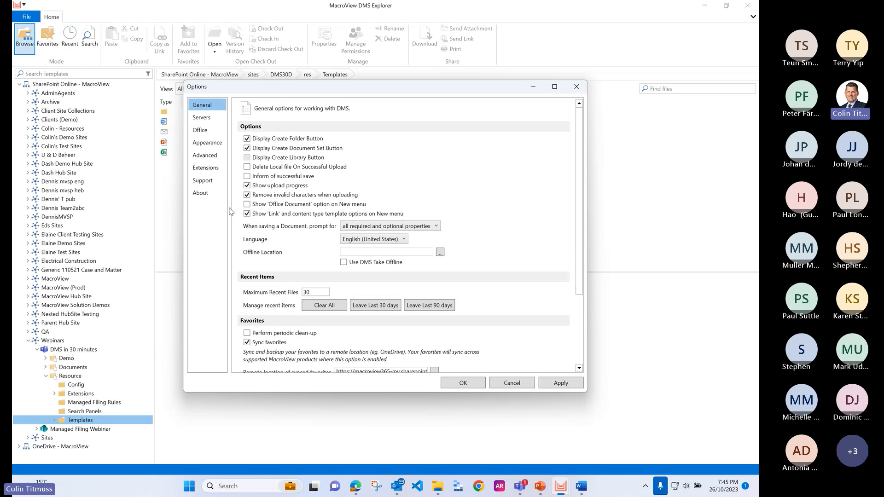
left_click(247, 204)
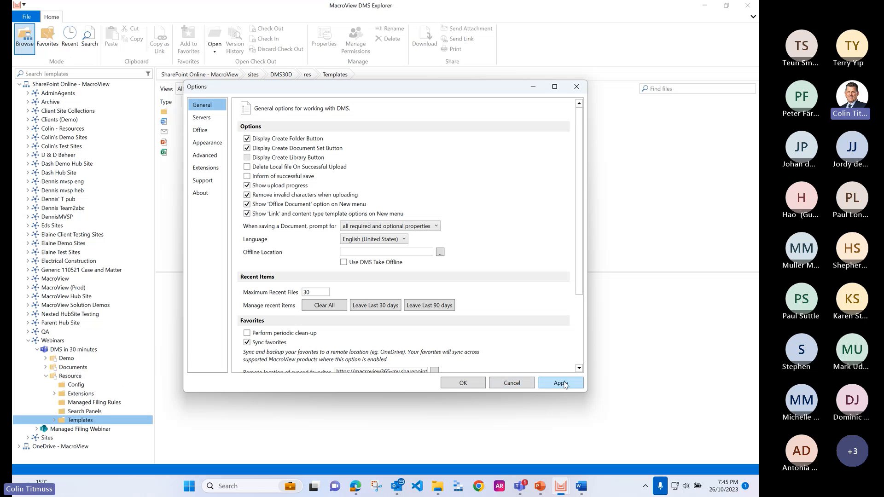
left_click(463, 383)
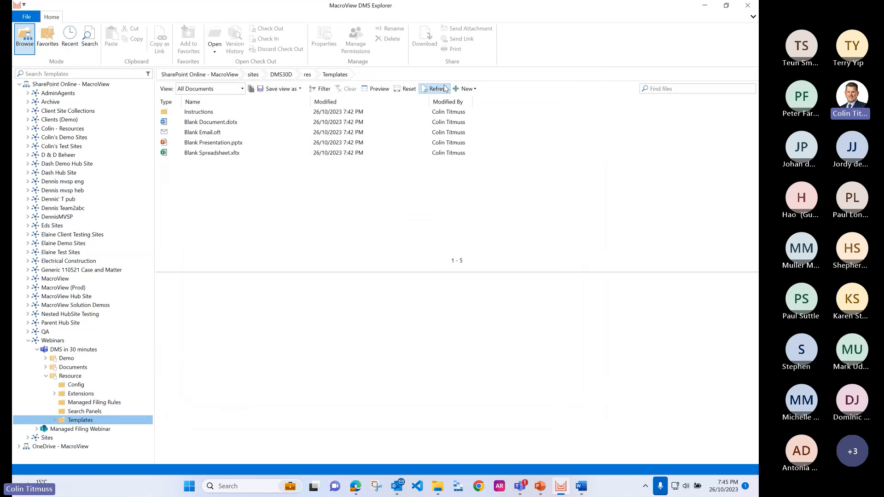
left_click(472, 91)
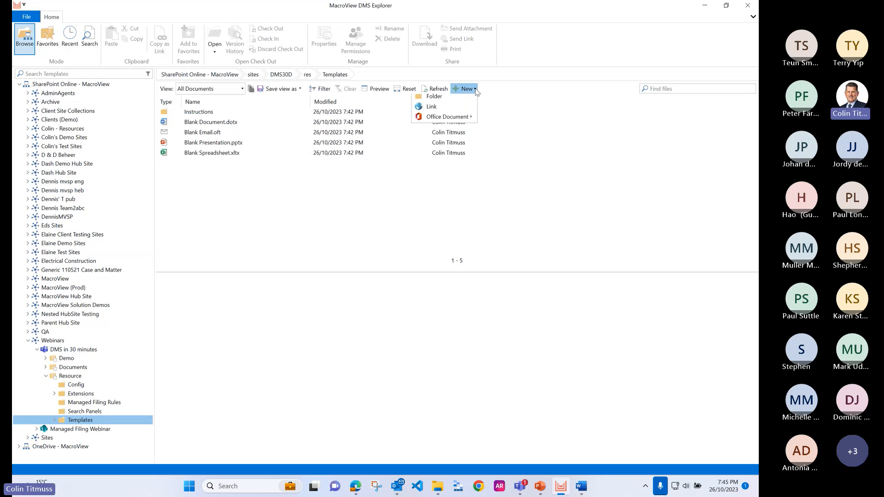
mouse_move(449, 132)
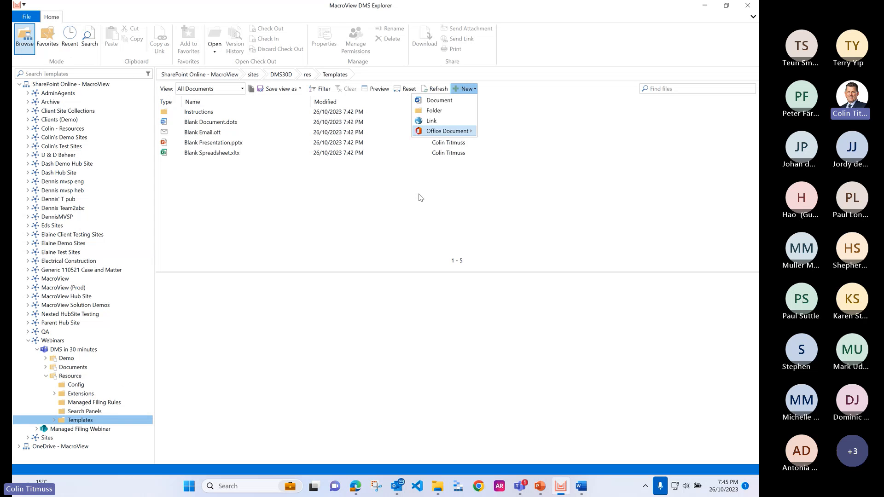
left_click(472, 91)
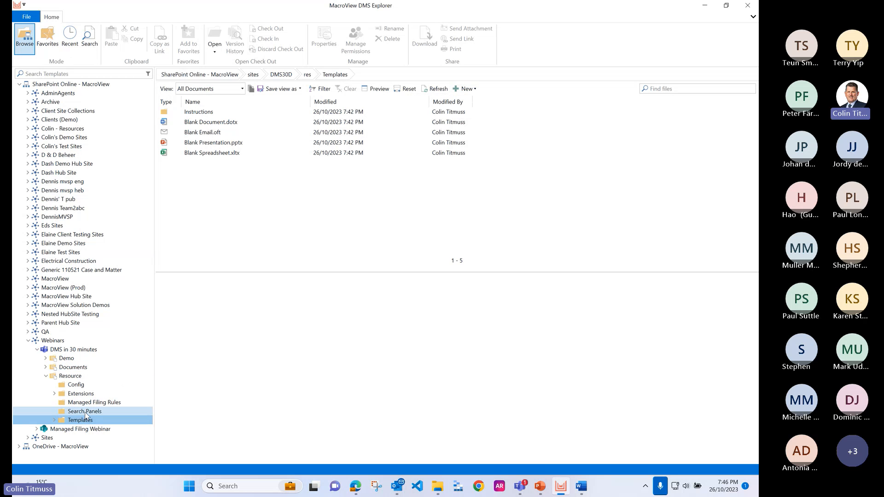
Step: Return to the Resource library, open its Search Panels folder and preview MacroView DMF.xml
left_click(70, 376)
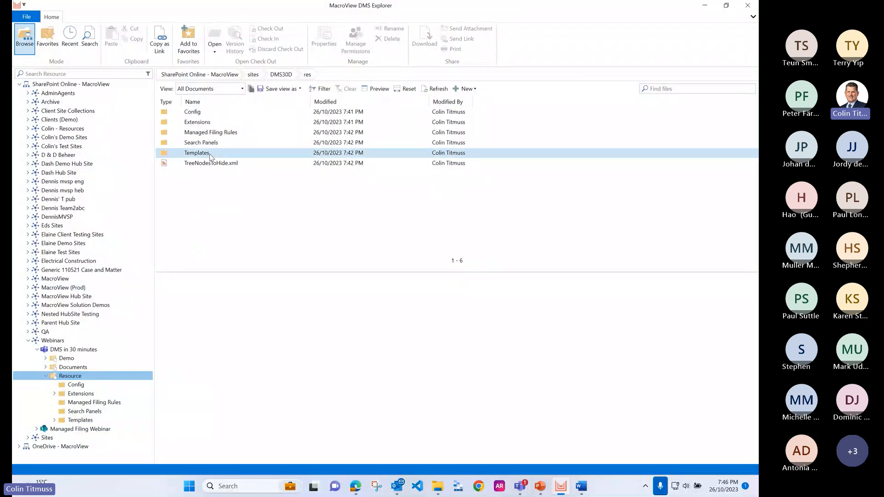
double_click(210, 142)
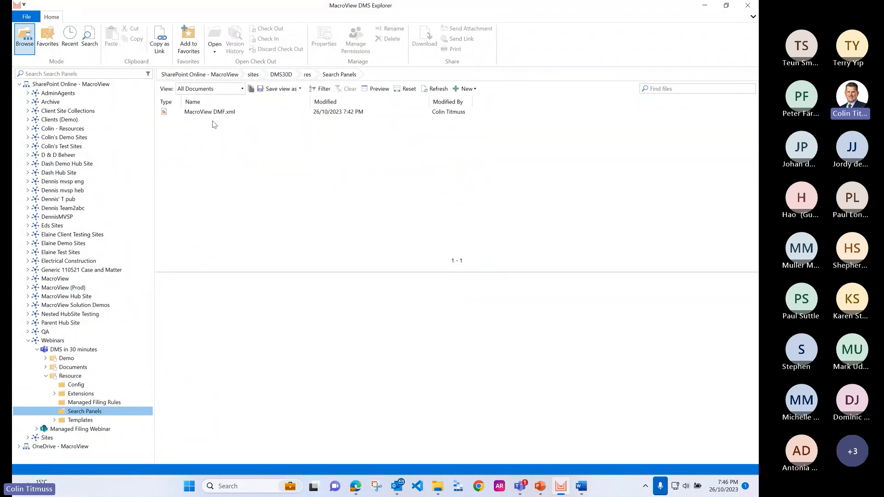
left_click(213, 113)
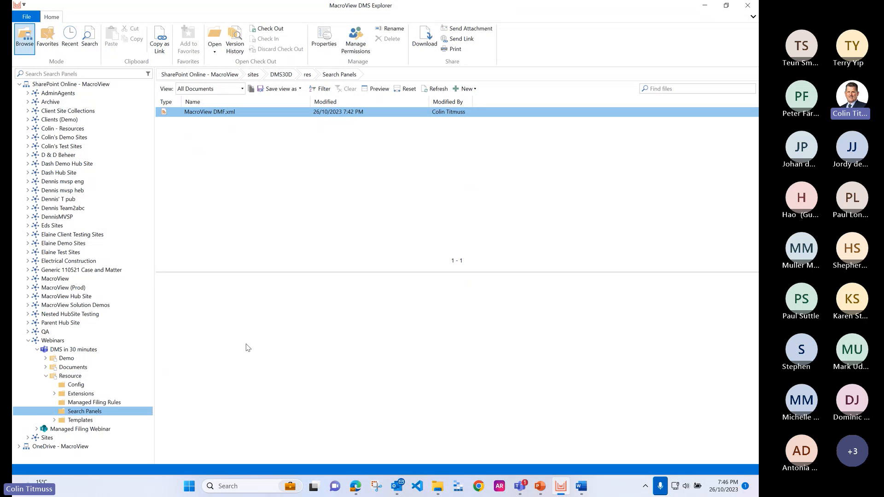
Step: Rename the MacroView DMF.xml file in the Search Panels folder as macroview35.sharepoint.com
right_click(211, 116)
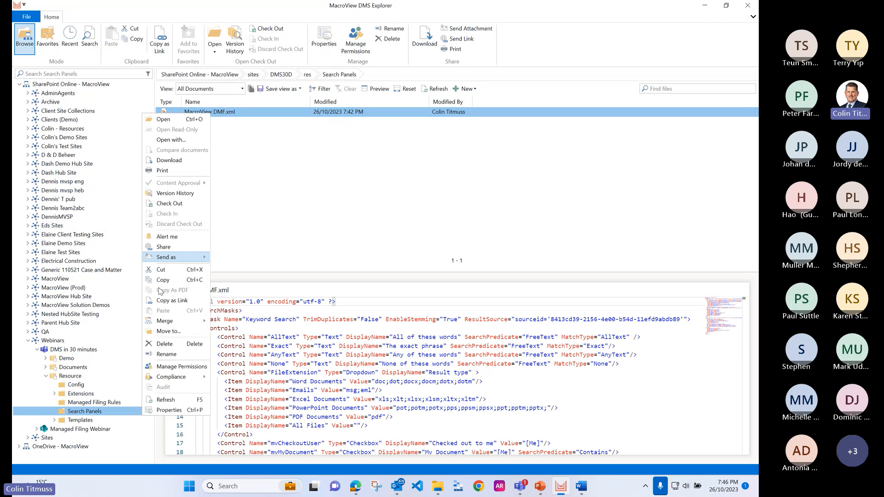
left_click(169, 359)
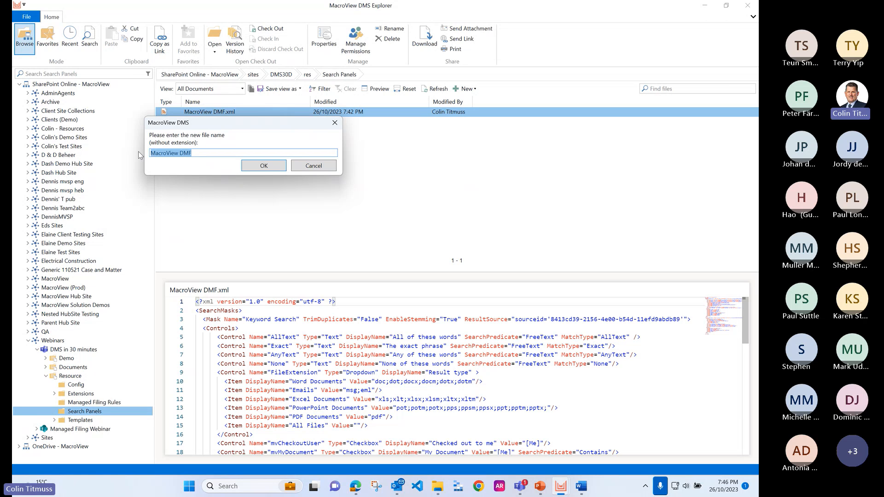
type("s")
key("BackSpace")
type("mac")
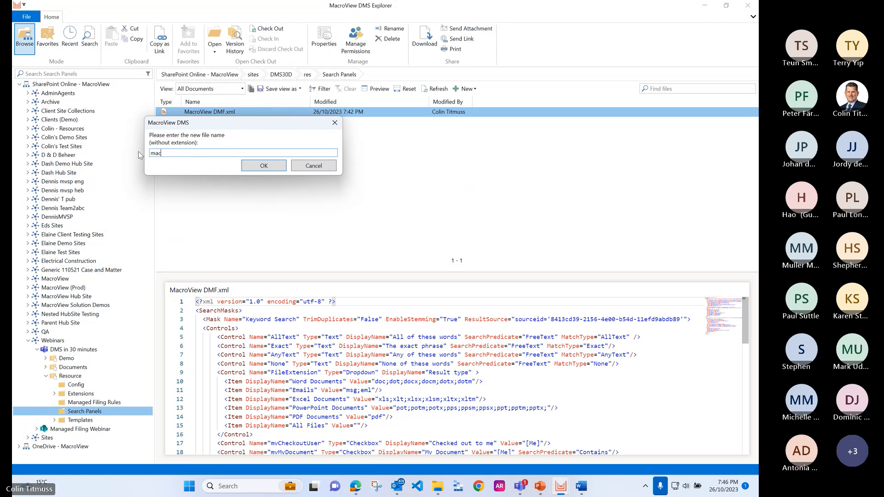
type("roview35.sharepoint.com")
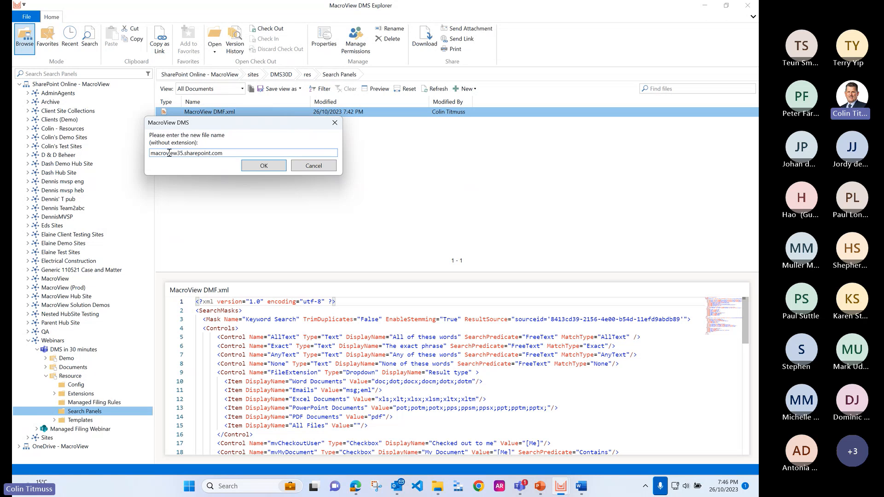
left_click(266, 167)
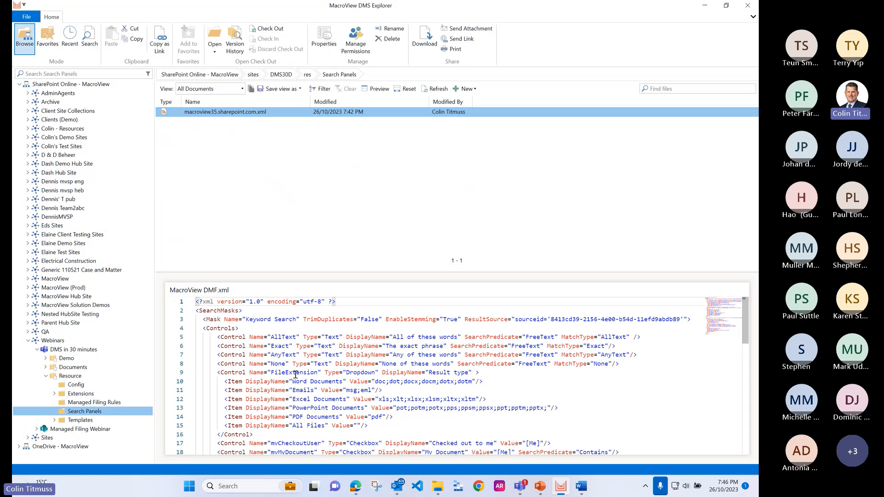
Step: Open macroview35.sharepoint.com.xml in Visual Studio Code and look through its Keyword Search and Email Search masks
scroll(301, 377, "down", 2)
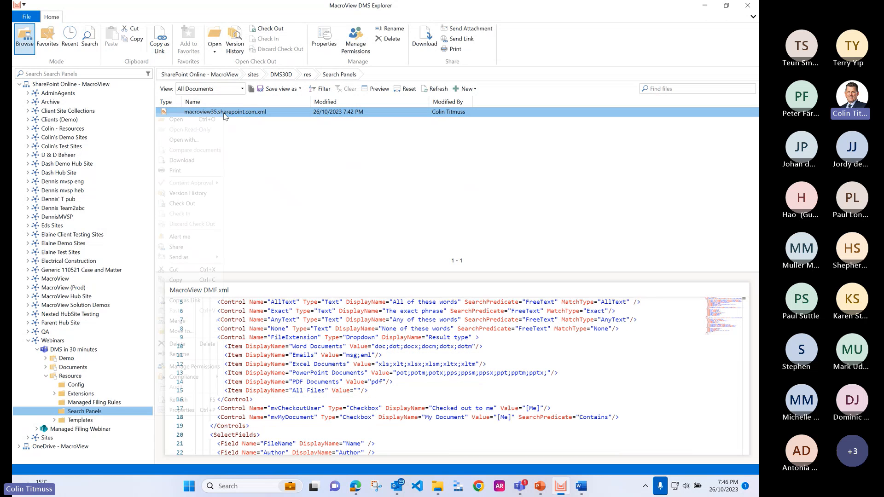
right_click(157, 114)
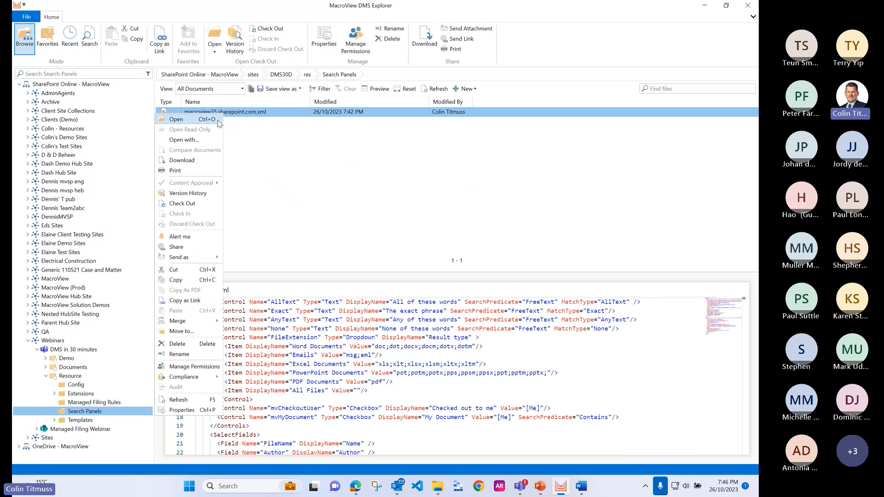
left_click(196, 142)
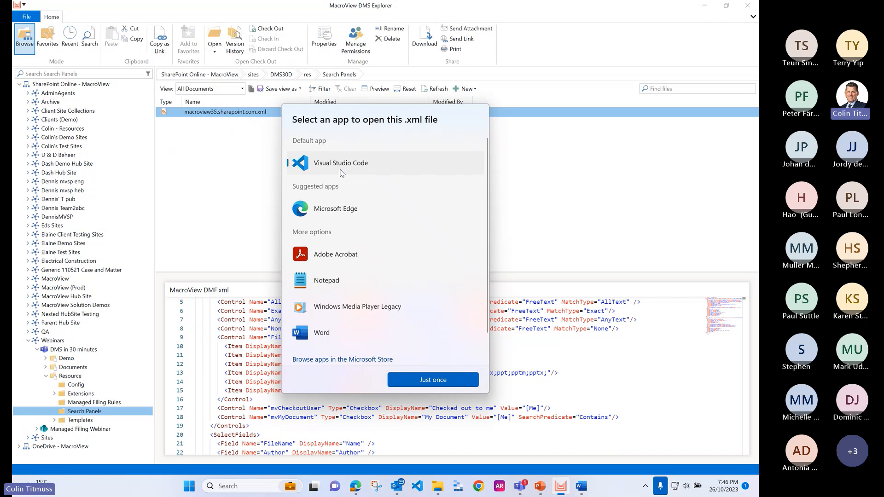
left_click(454, 381)
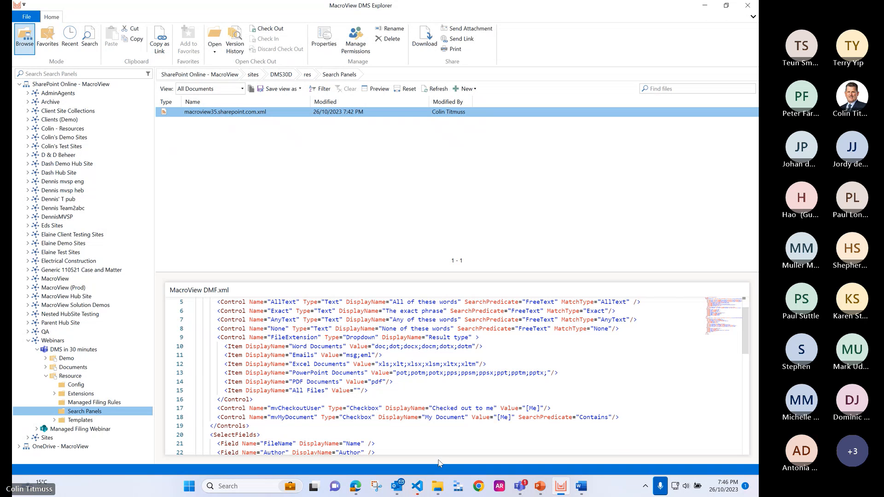
mouse_move(417, 490)
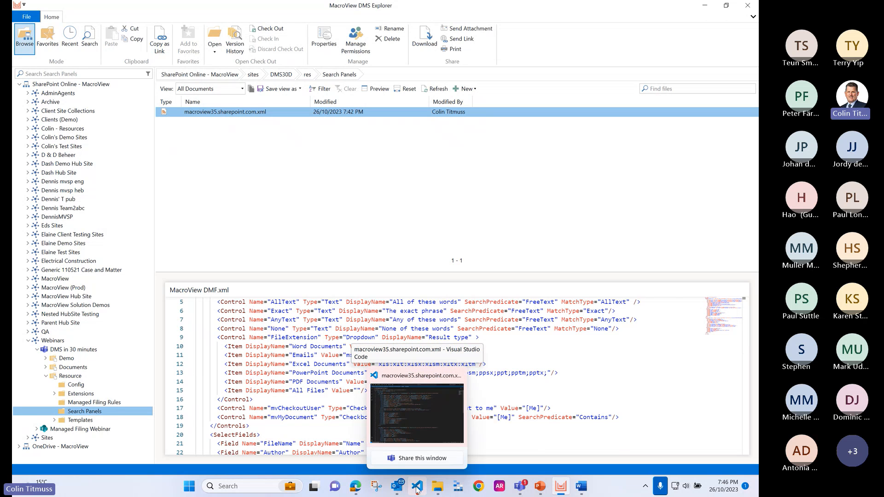
left_click(417, 413)
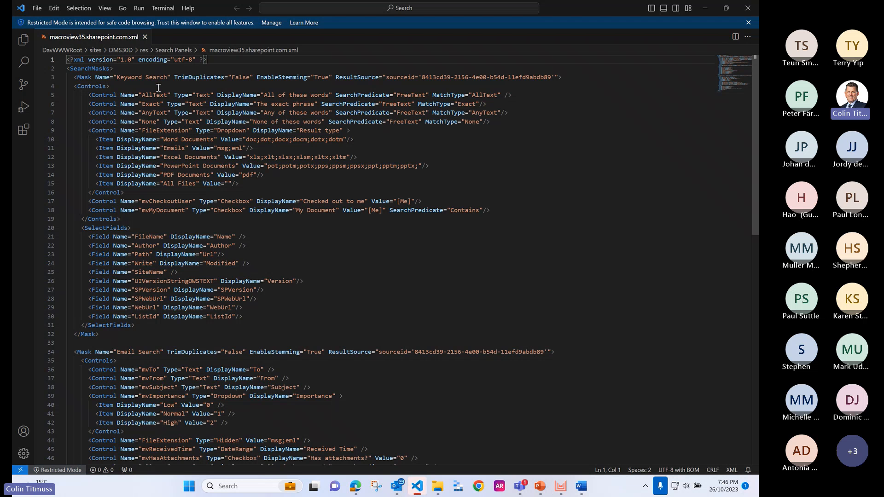
scroll(165, 179, "down", 9)
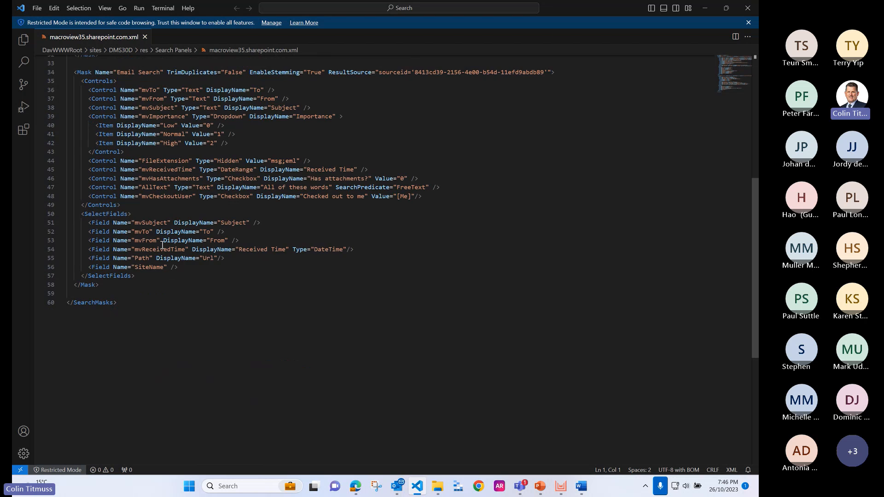
scroll(162, 245, "up", 2)
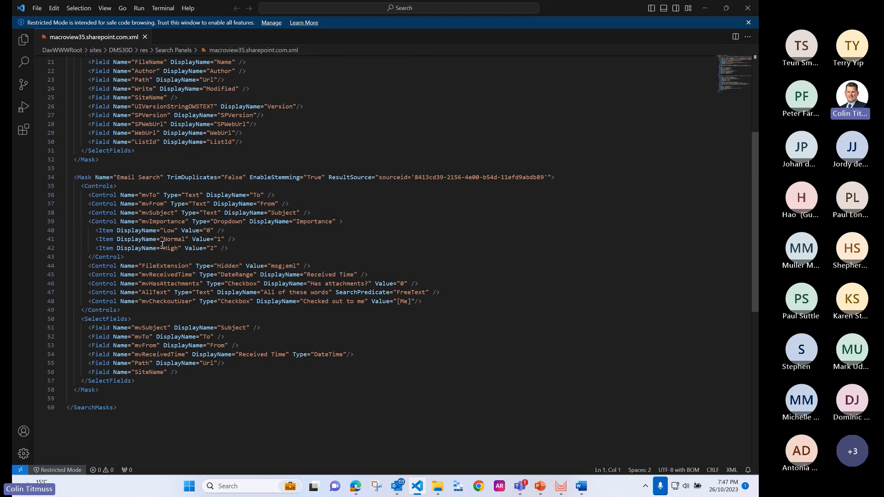
scroll(162, 245, "up", 7)
left_click(162, 245)
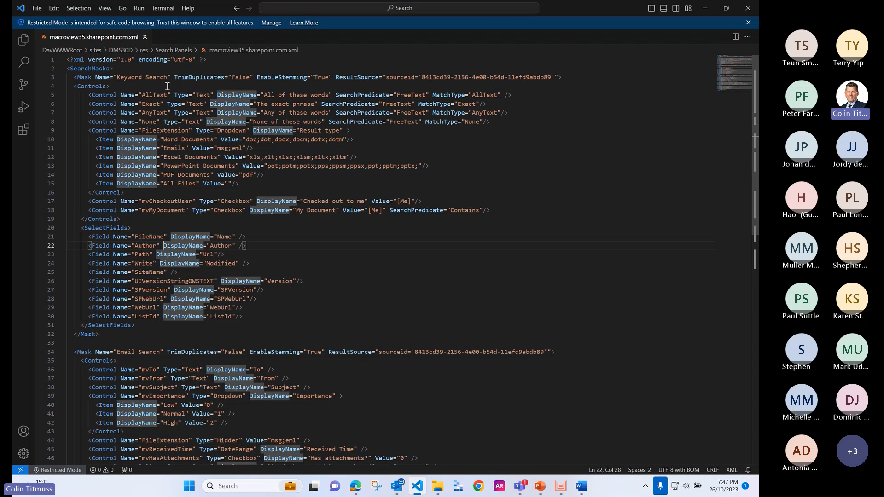
Step: Change the Keyword Search mask's name to "Keyword Search 2", then save the XML file and close the editor
left_click(132, 77)
left_click(168, 77)
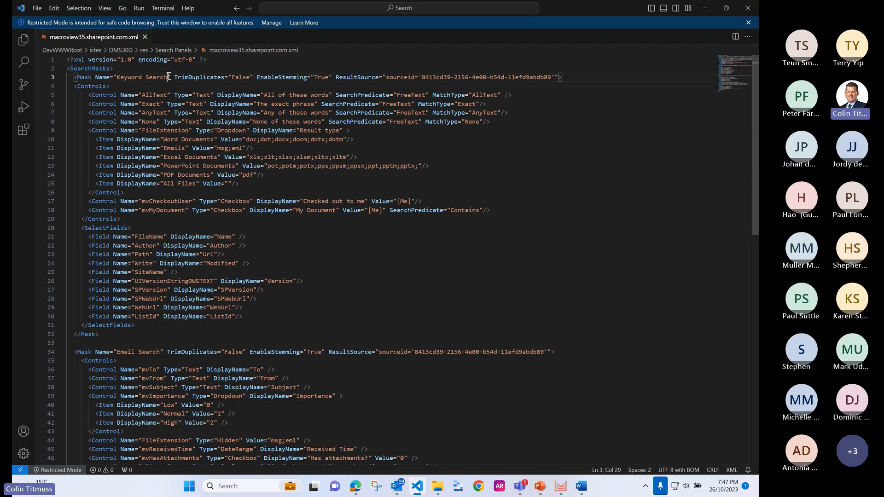
type("2")
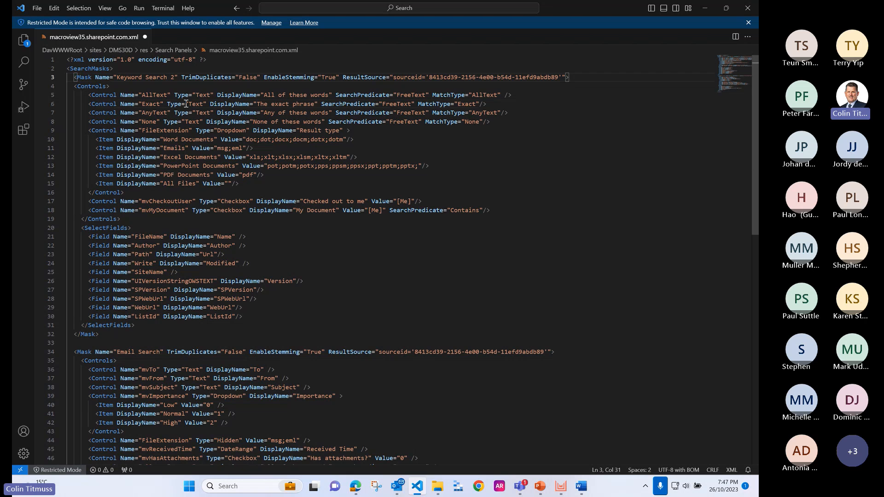
left_click(186, 103)
left_click(37, 8)
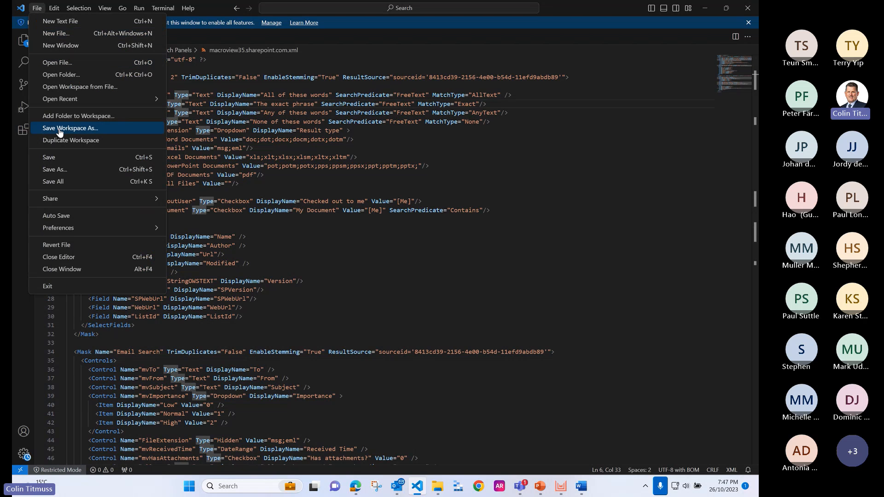
left_click(68, 161)
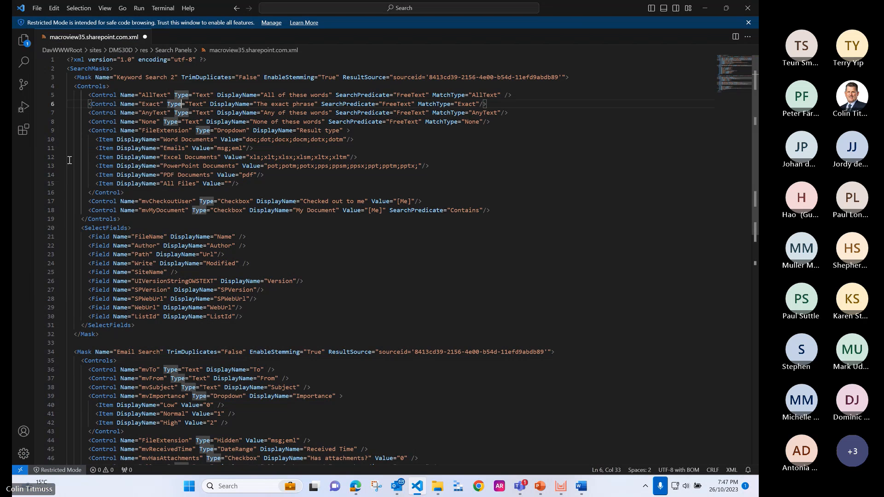
left_click(145, 37)
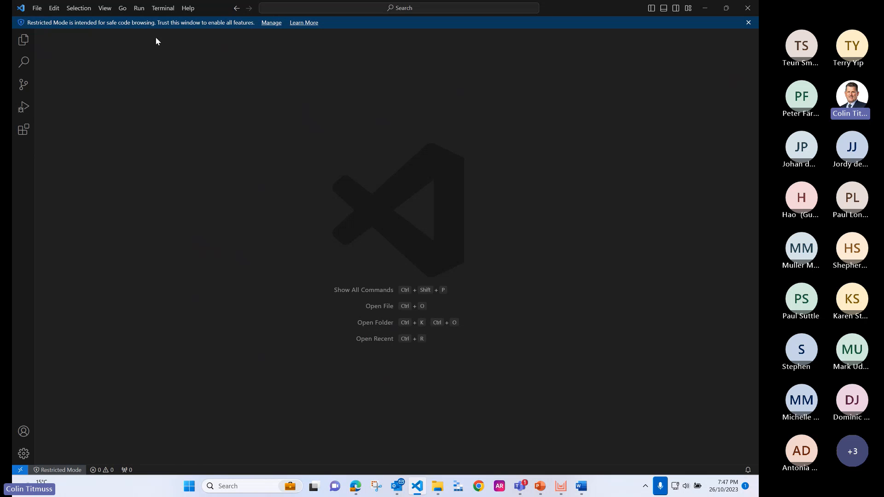
left_click(748, 8)
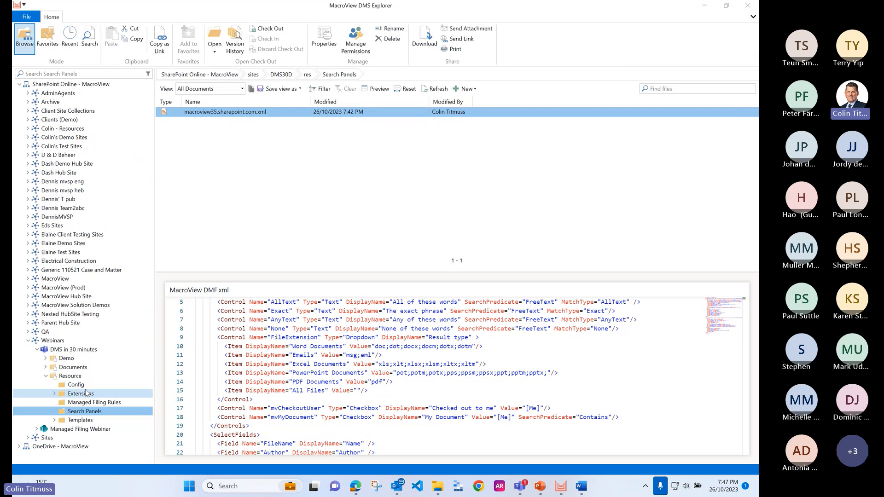
Step: Refresh the central configuration data from the support options and accept the options
left_click(27, 17)
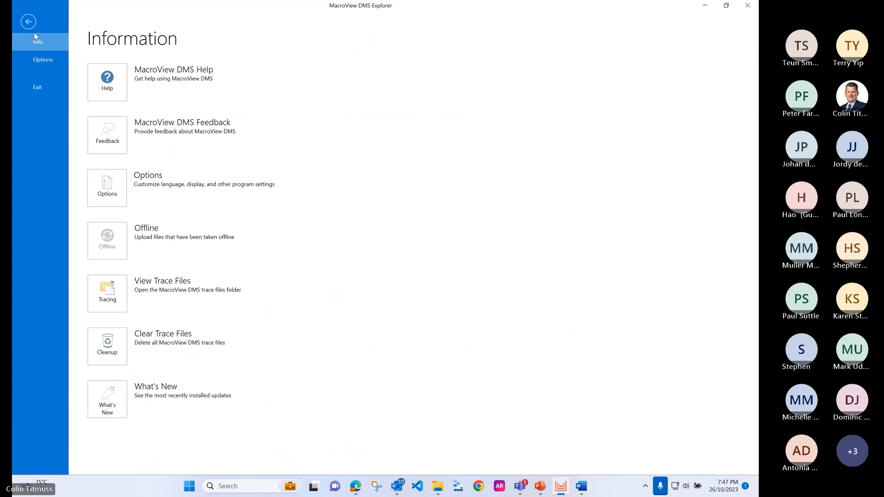
left_click(110, 175)
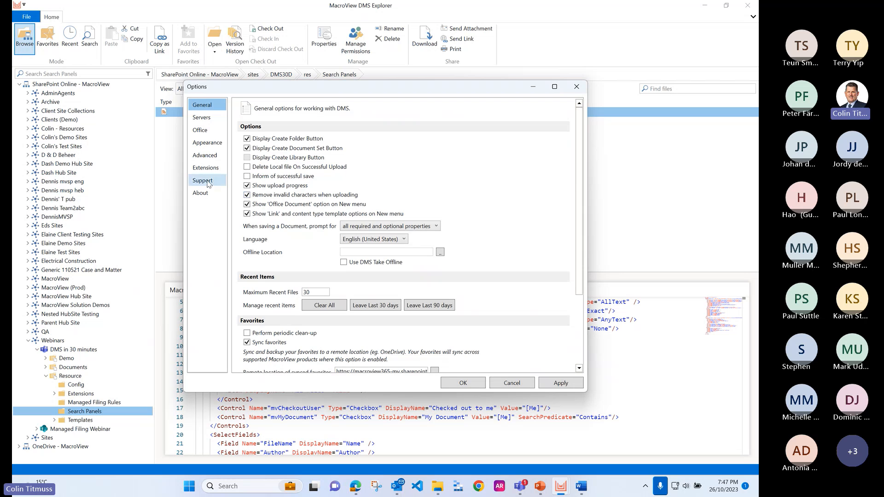
left_click(208, 184)
left_click(558, 248)
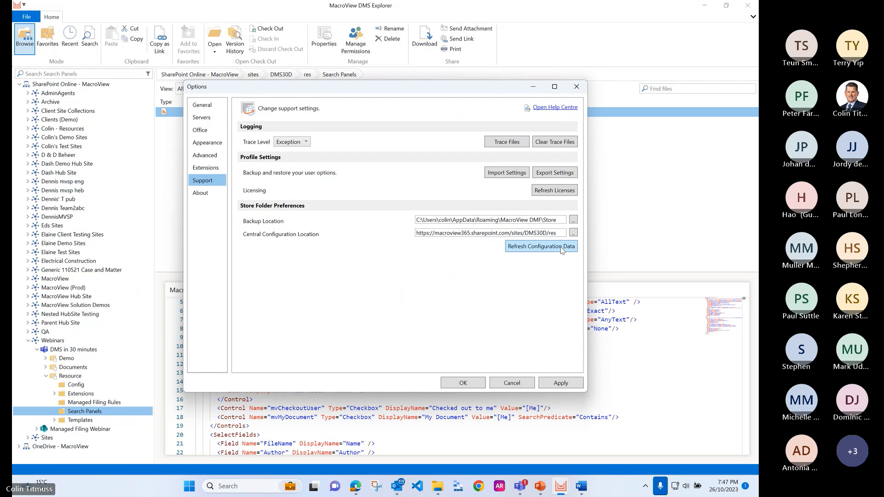
left_click(469, 386)
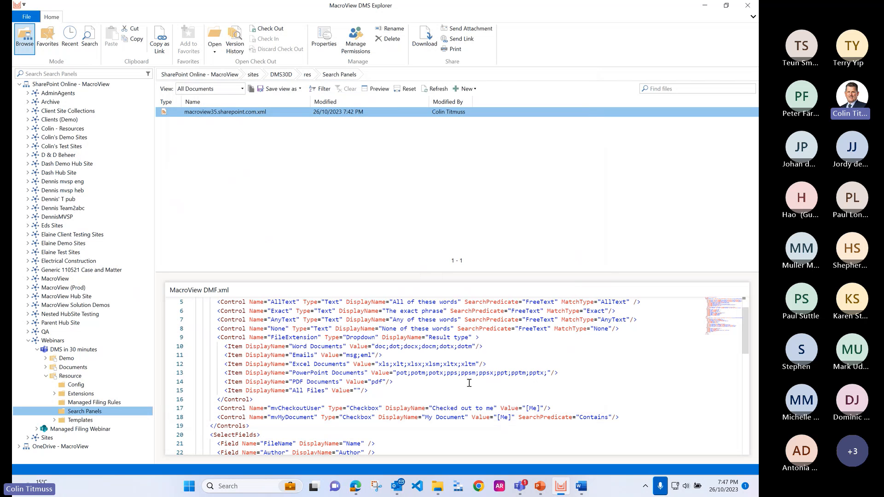
Step: Go to Search mode, check the available search types and reload the search panels
left_click(89, 39)
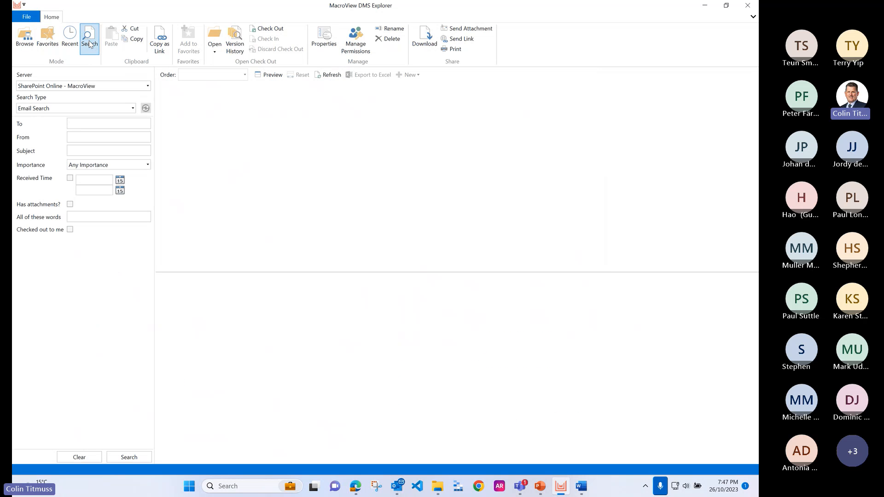
left_click(69, 111)
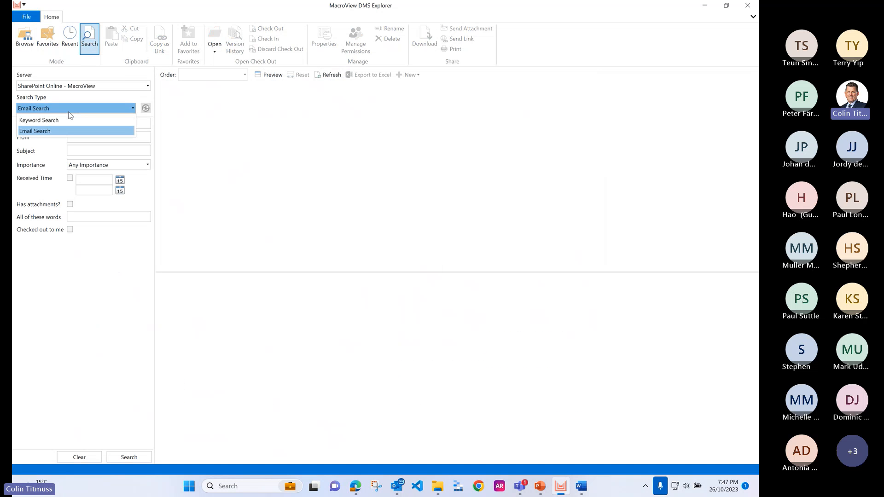
left_click(146, 110)
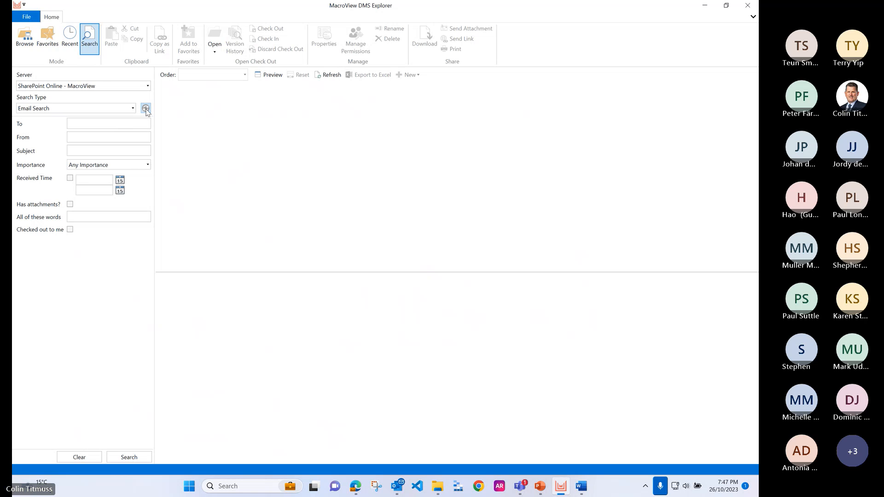
left_click(105, 110)
left_click(146, 110)
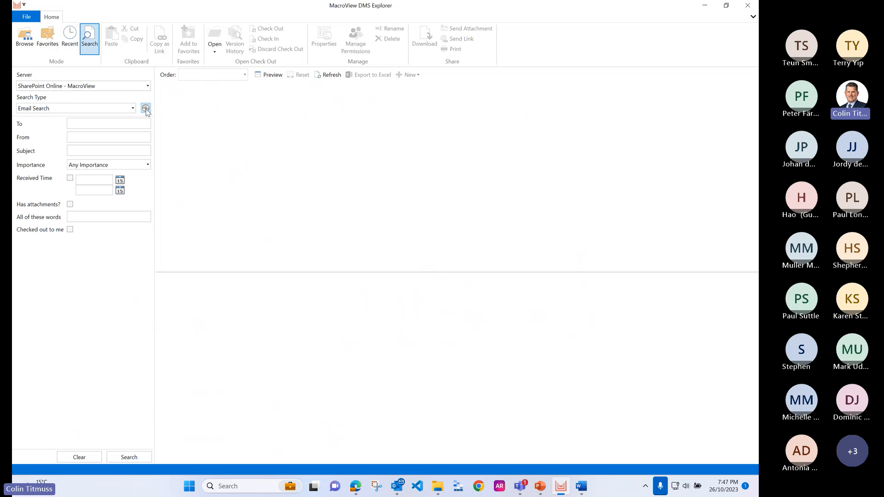
Step: Set the search type to Keyword Search and check the list of search types again
left_click(117, 108)
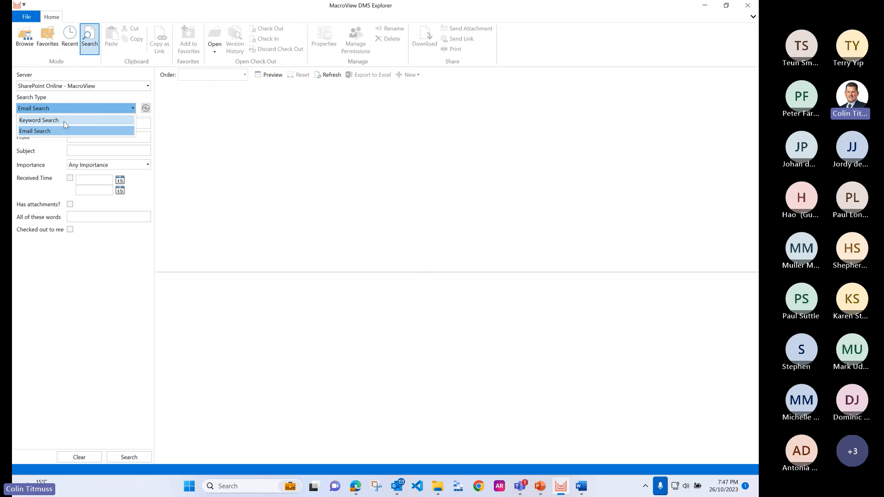
left_click(66, 122)
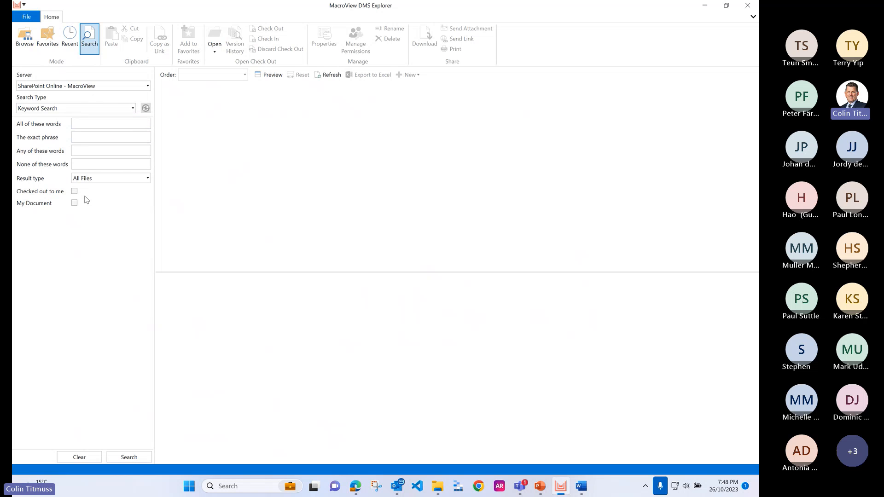
left_click(71, 111)
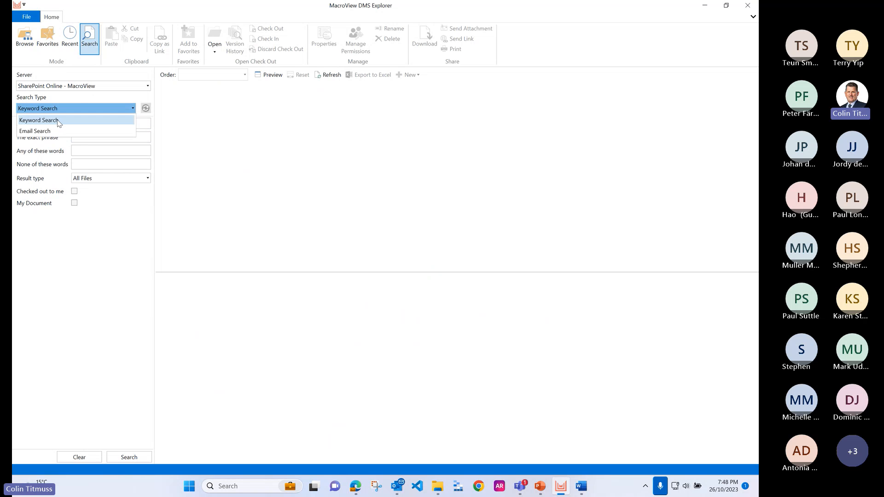
left_click(112, 207)
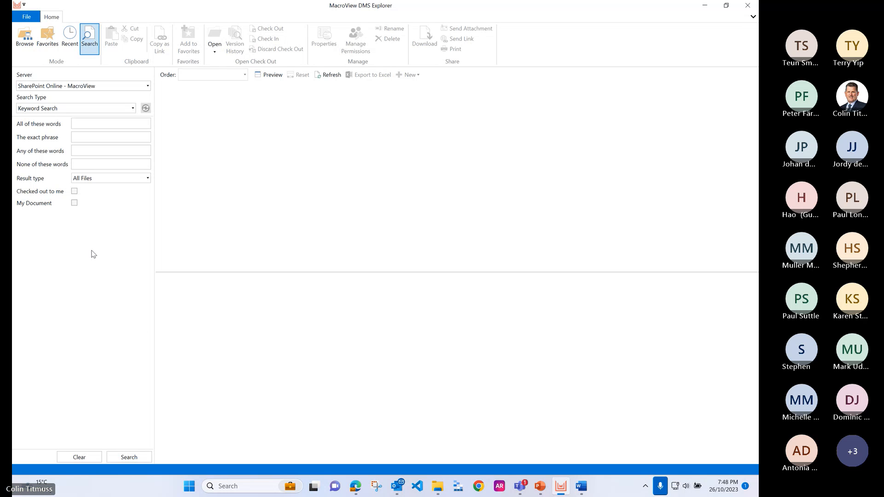
Step: Return to Browse mode, open the Resource library and select its Extensions folder
left_click(24, 39)
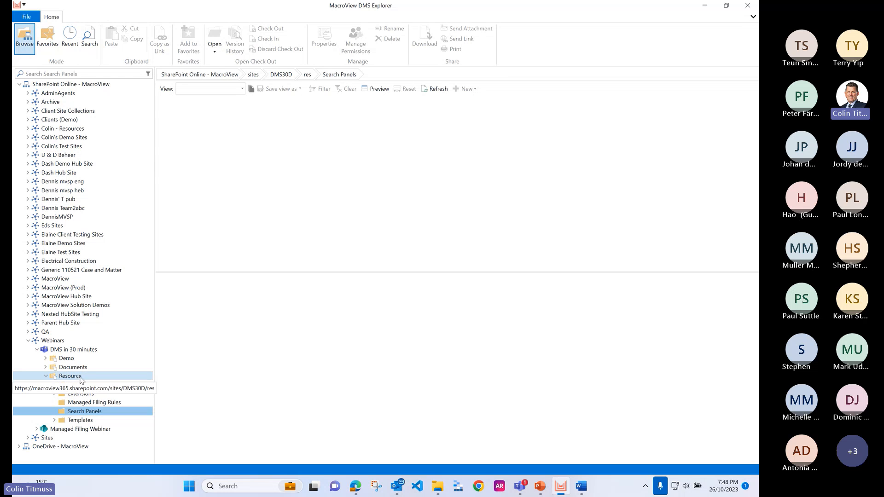
left_click(80, 379)
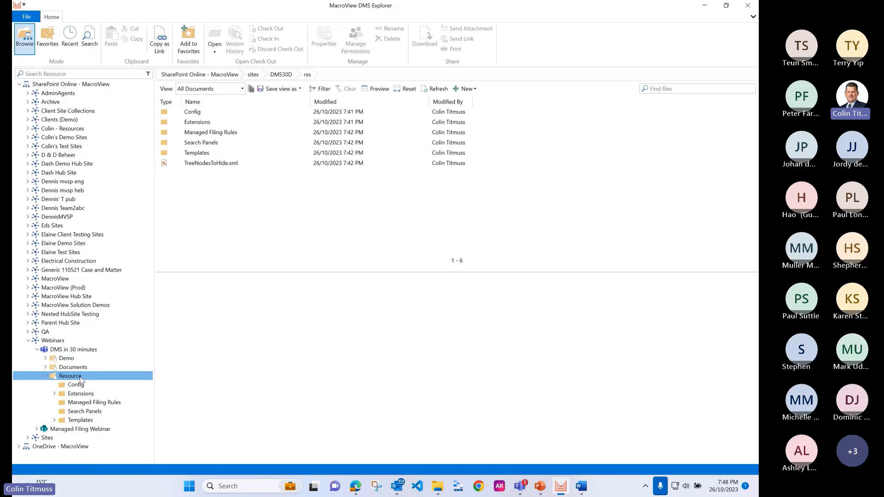
left_click(202, 123)
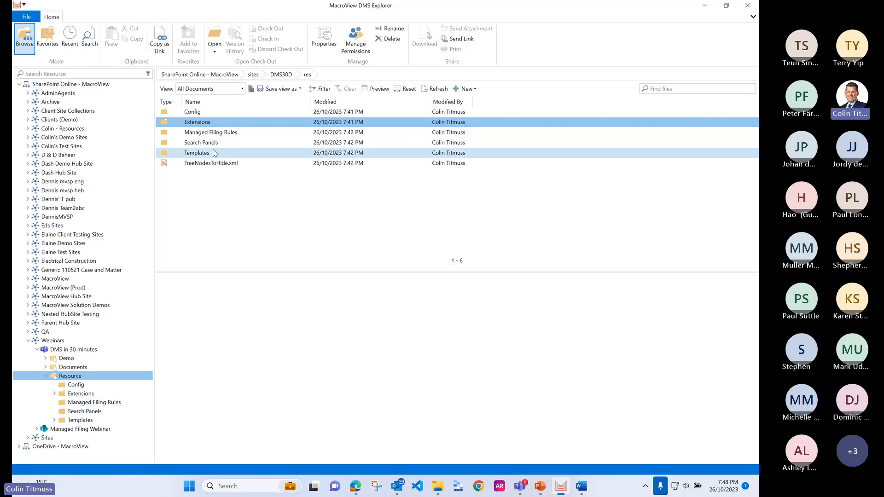
Step: Open the Config folder and preview the contents of userOptions.json.config and userOptions.json.config.txt
double_click(198, 114)
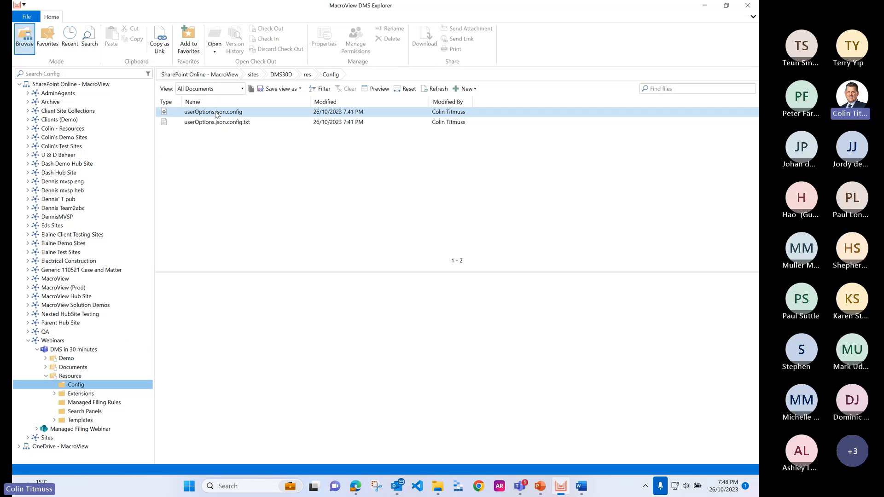
left_click(216, 113)
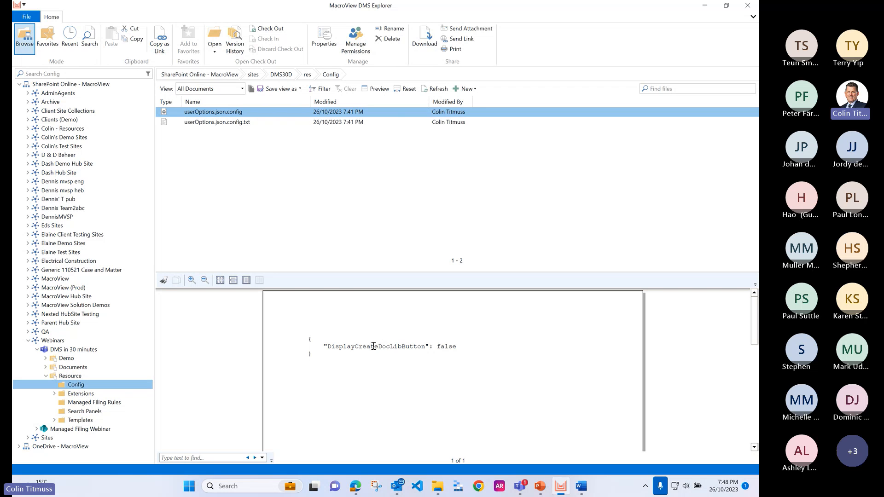
left_click(219, 122)
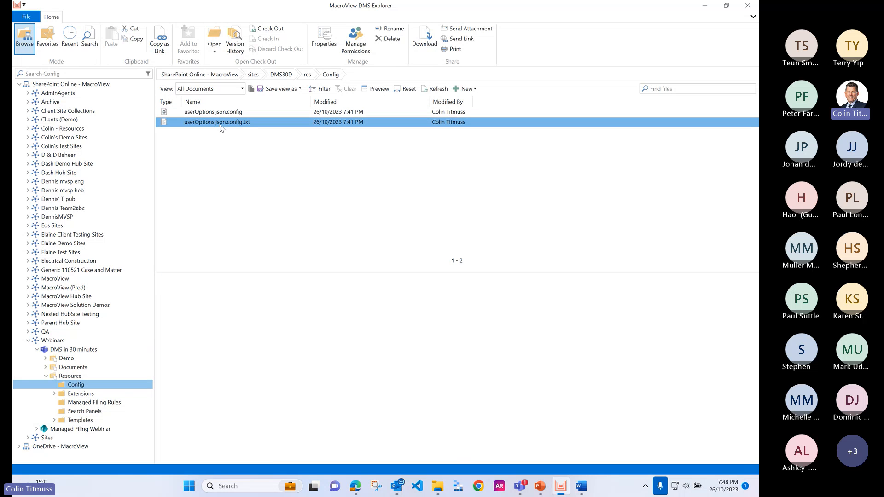
left_click(224, 115, "ctrl")
left_click(223, 114)
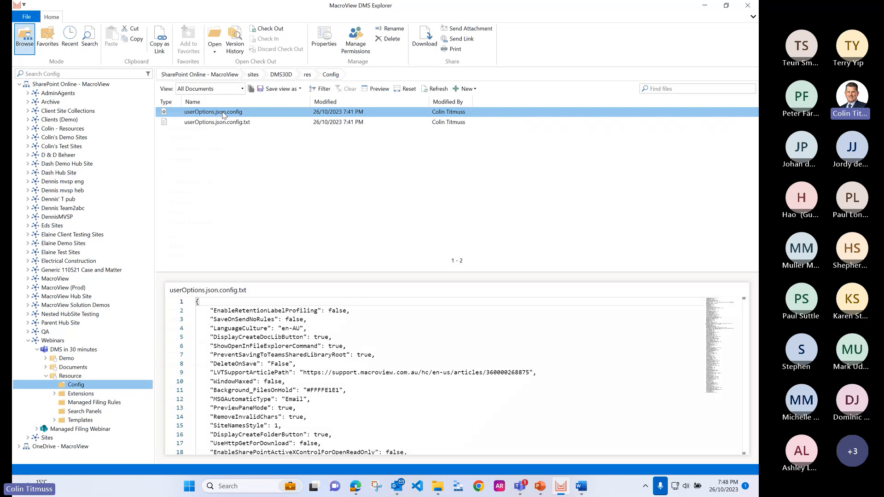
Step: Open userOptions.json.config from the Config folder in Visual Studio Code, just once
right_click(218, 119)
left_click(191, 139)
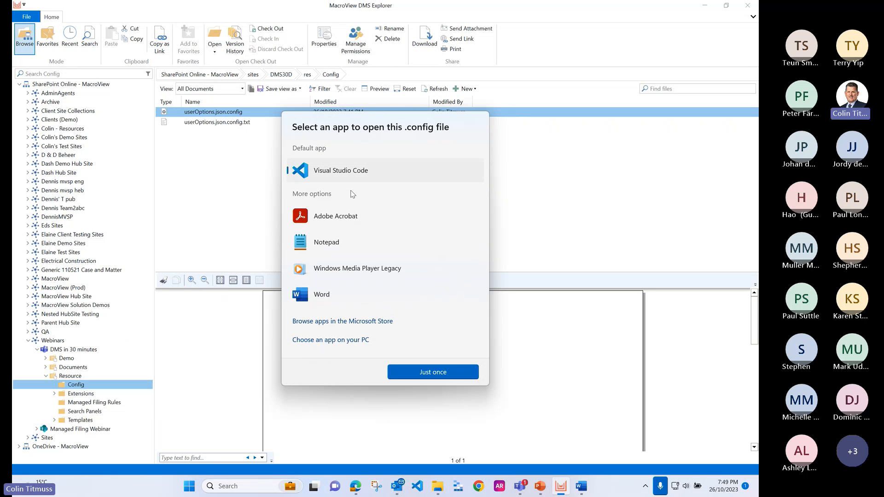
left_click(433, 372)
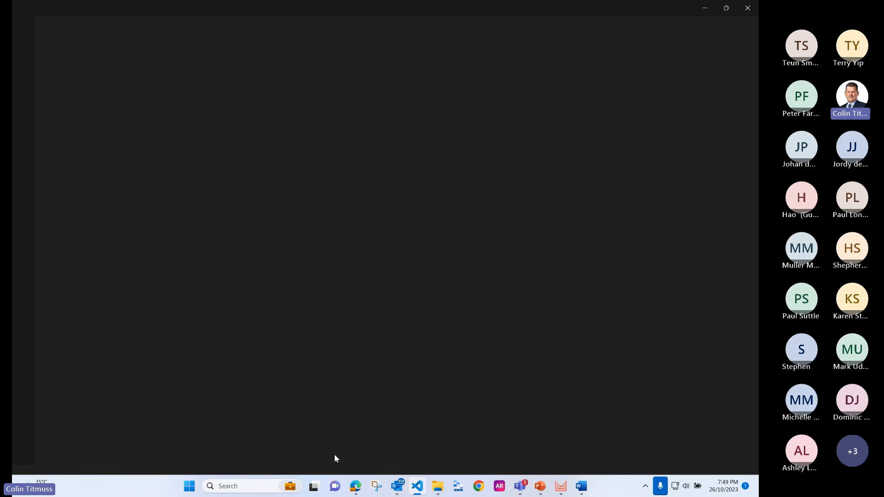
Step: Return to MacroView DMS Explorer and open userOptions.json.config.txt in Visual Studio Code as well
left_click(561, 489)
left_click(199, 122)
right_click(198, 122)
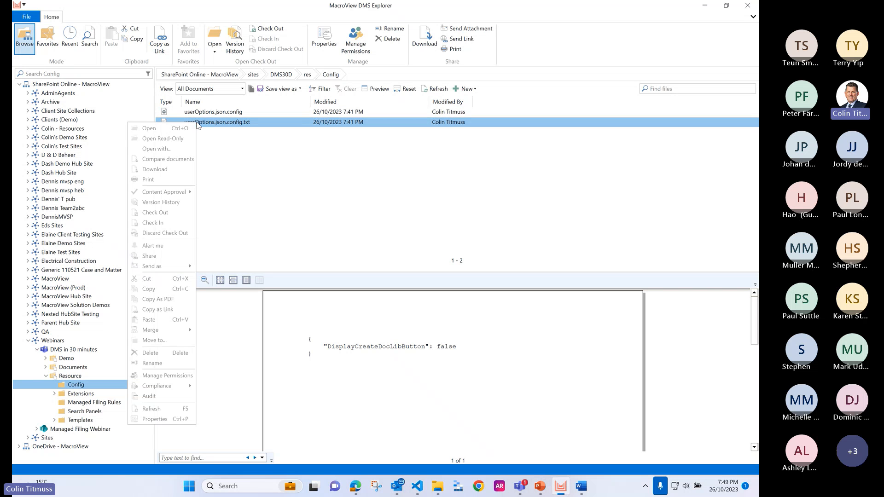
left_click(156, 149)
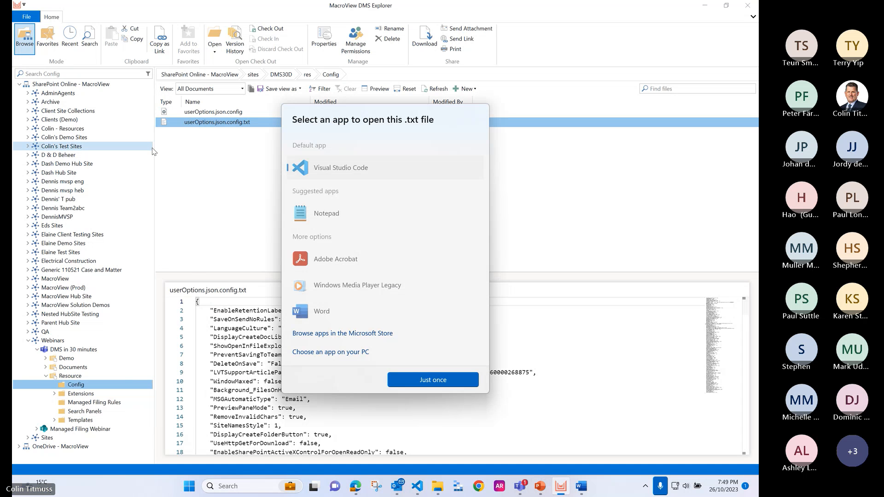
left_click(442, 380)
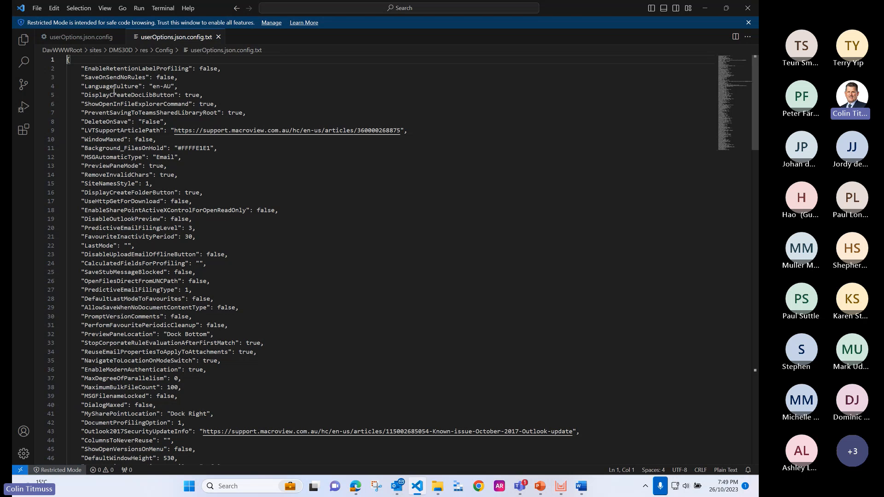
Step: Replace the contents of userOptions.json.config with all the settings from userOptions.json.config.txt, then save the file and close the editor
key("ctrl+a")
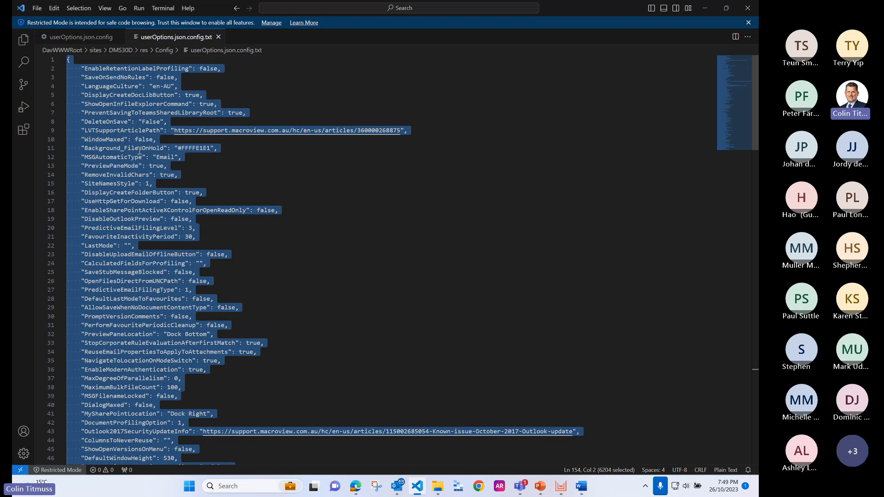
left_click(92, 38)
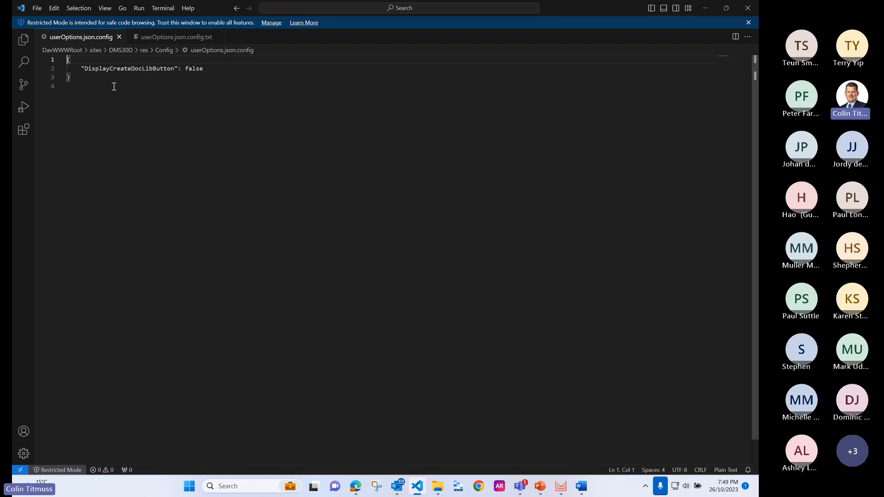
left_click_drag(68, 59, 73, 88)
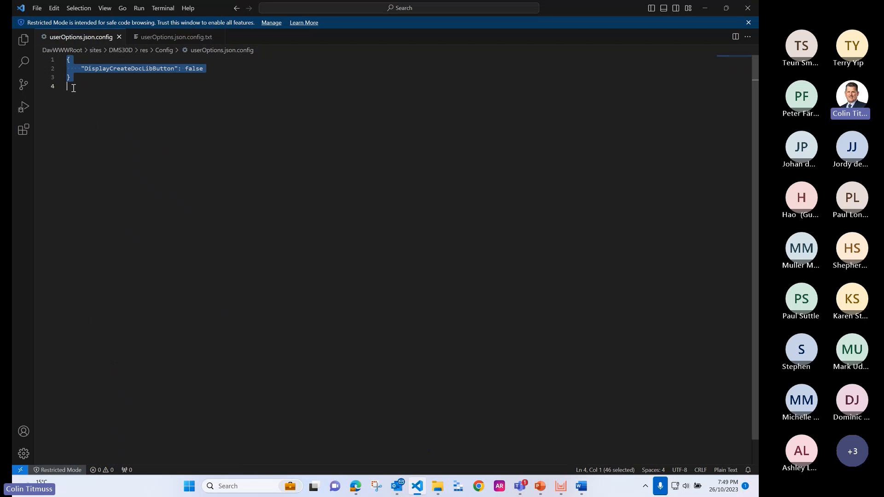
key("ctrl+v")
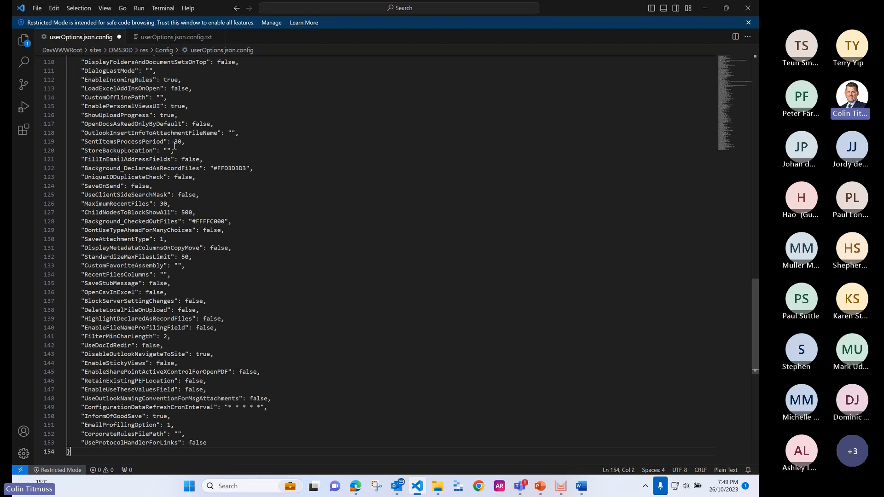
left_click(37, 9)
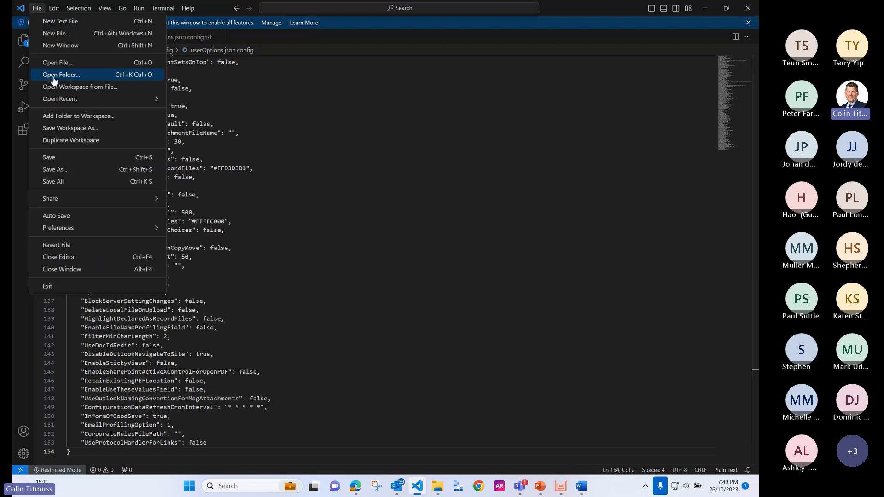
left_click(71, 156)
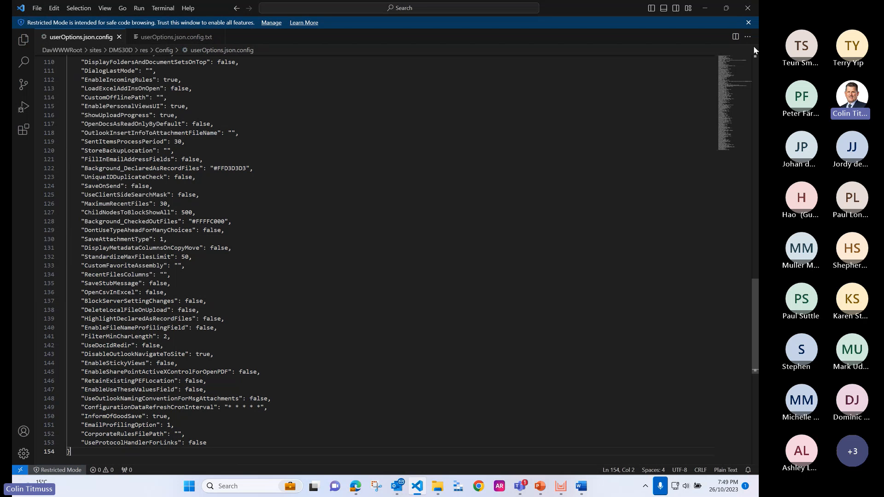
left_click(748, 22)
left_click(748, 9)
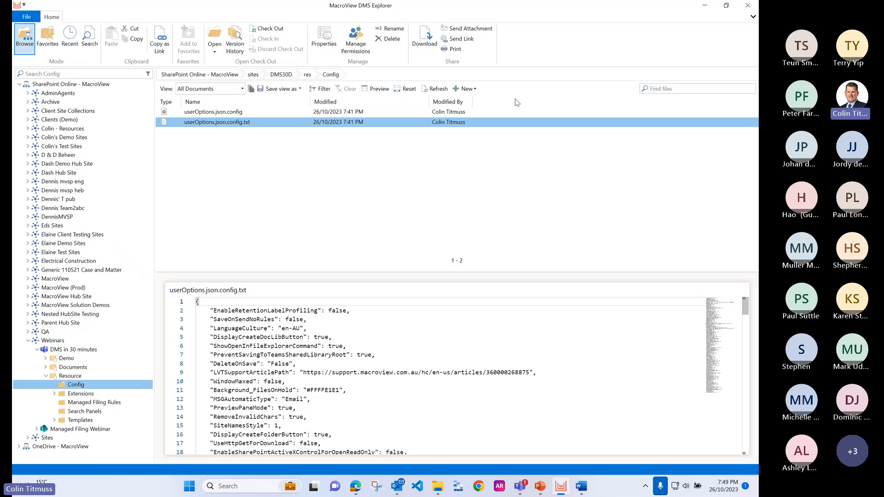
Step: Preview the saved userOptions.json.config in the Config folder and reopen it in Visual Studio Code
left_click(209, 112)
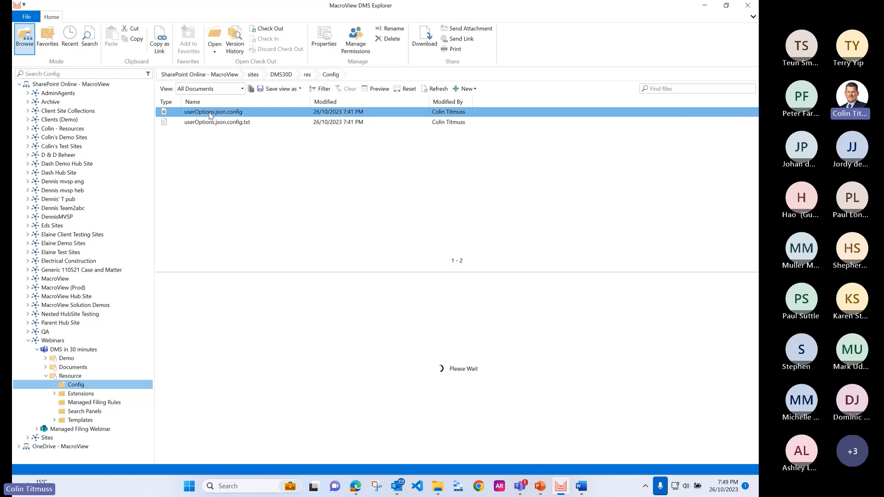
right_click(209, 114)
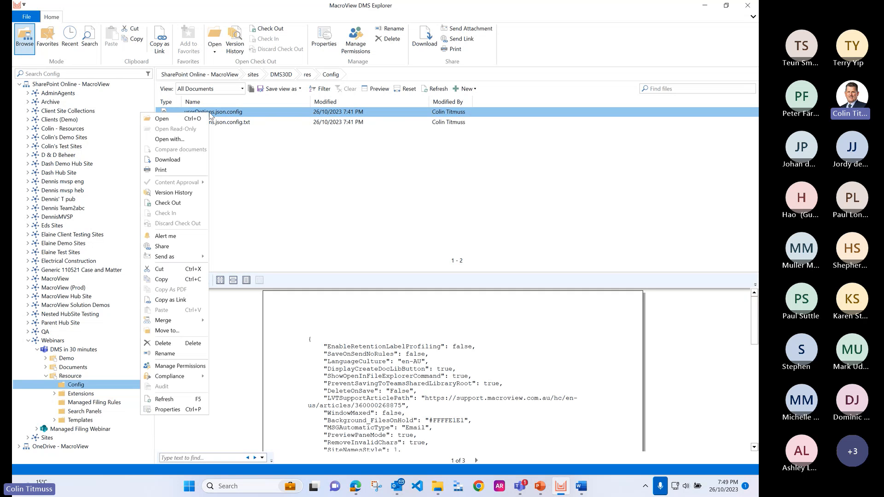
left_click(195, 139)
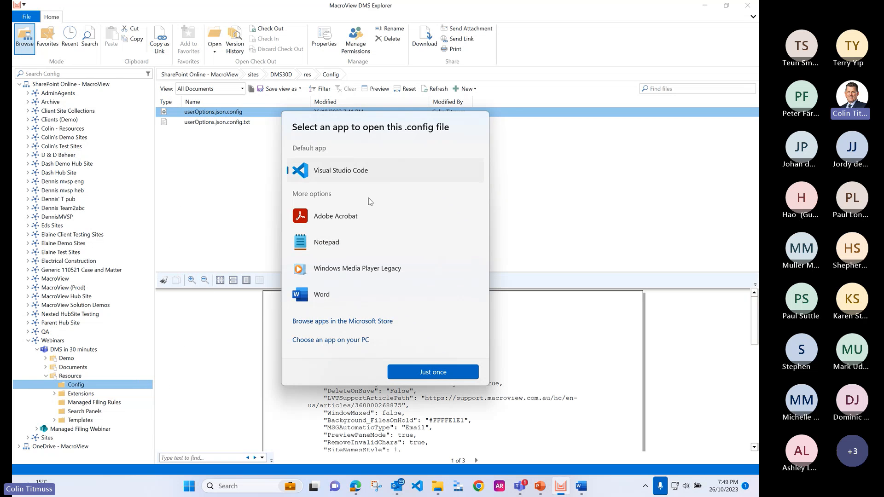
left_click(445, 373)
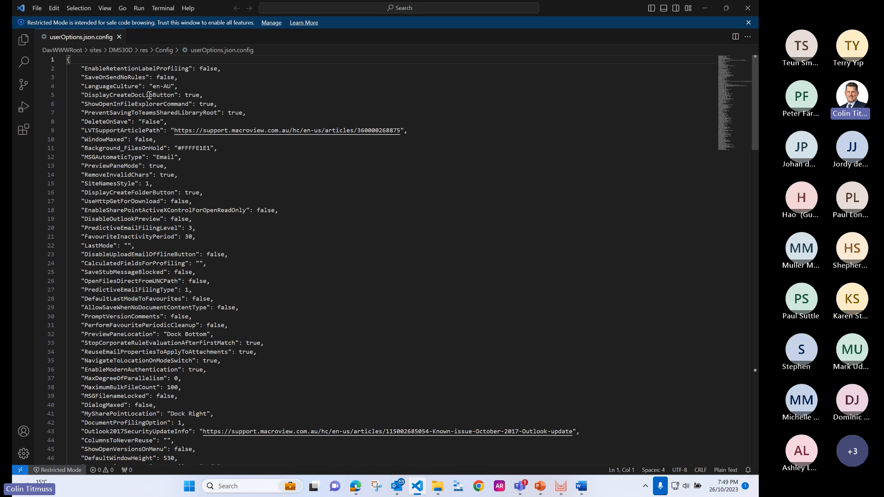
Step: Set DisplayCreateDocLibButton to false and AutoFilterPersonalSites to 1 in userOptions.json.config
left_click_drag(186, 95, 201, 95)
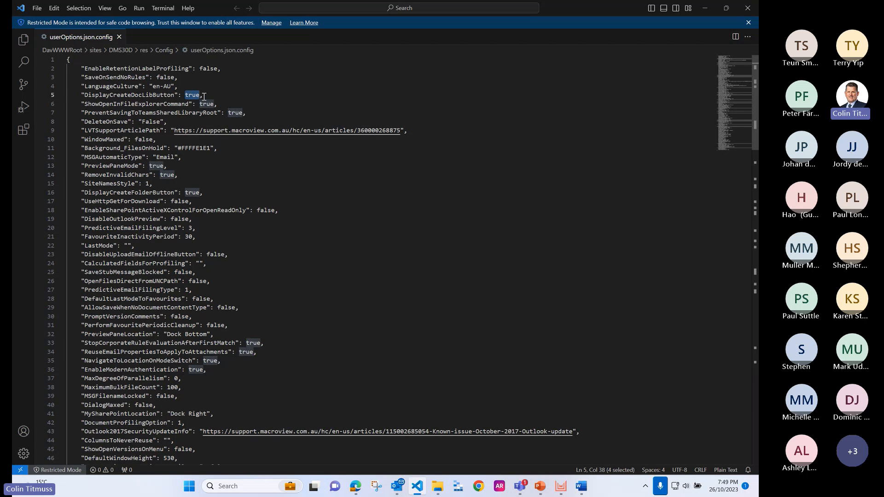
type("false")
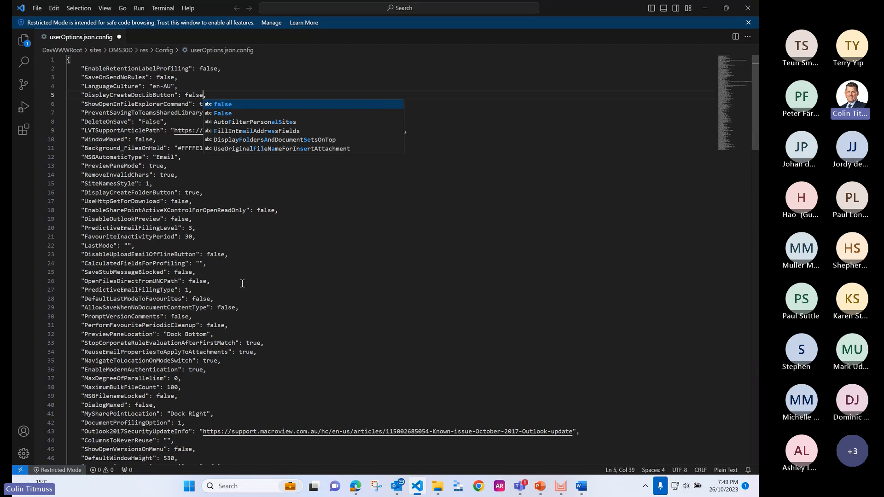
scroll(242, 284, "down", 3)
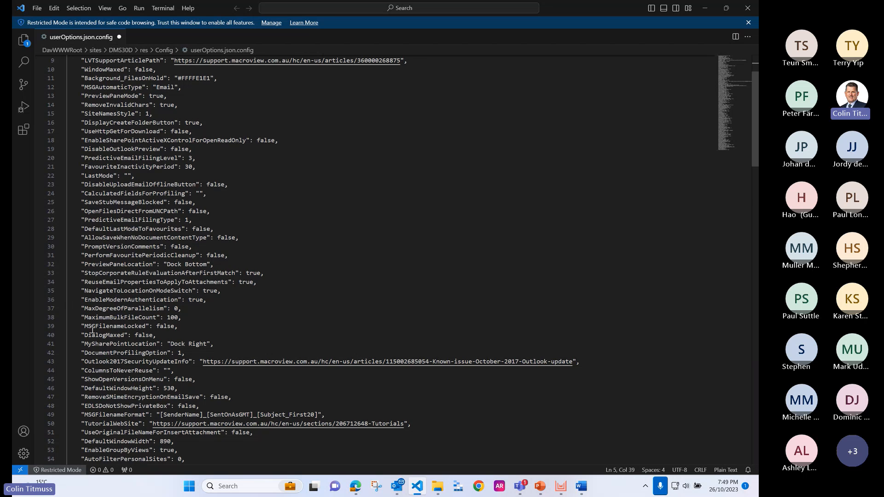
scroll(60, 328, "down", 6)
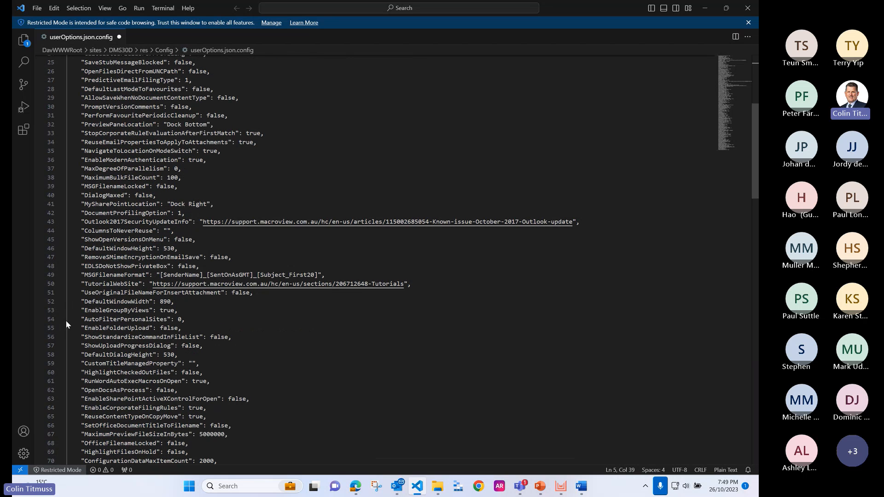
double_click(180, 319)
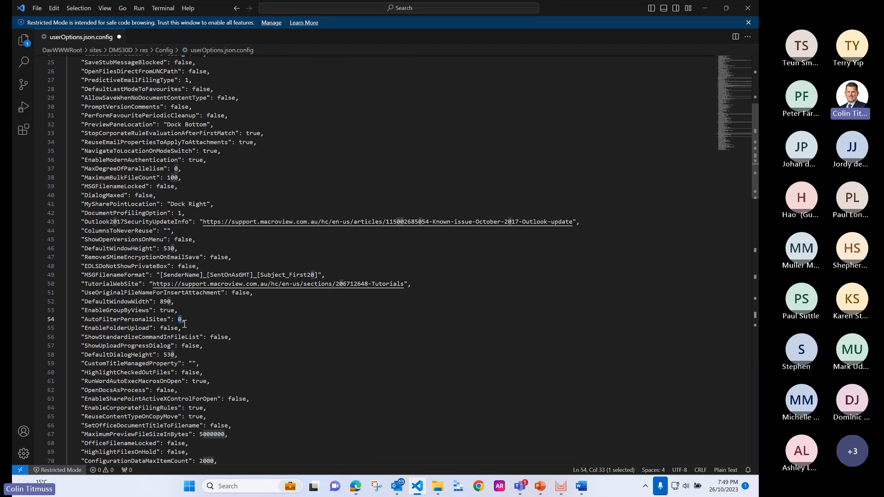
type("1")
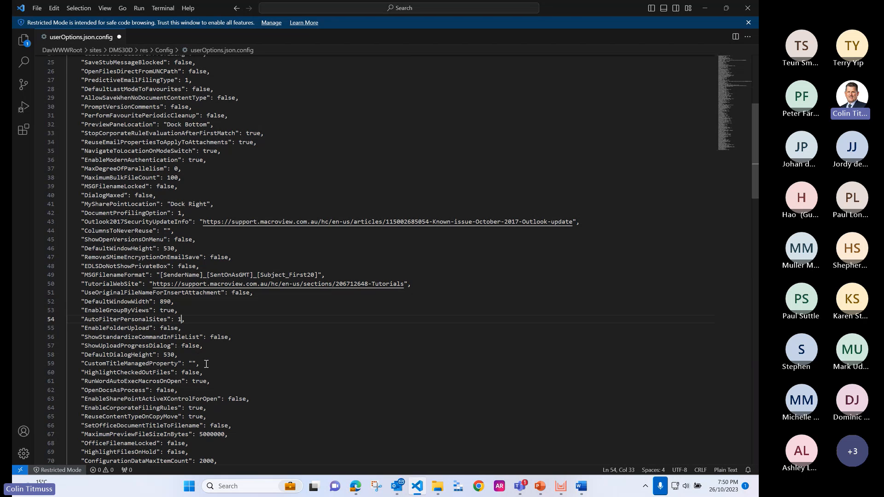
Step: Copy the link of the Resource library's Search Panels folder from MacroView DMS Explorer and paste it as the ClientSideSearchMaskLocation value in Visual Studio Code
left_click(559, 486)
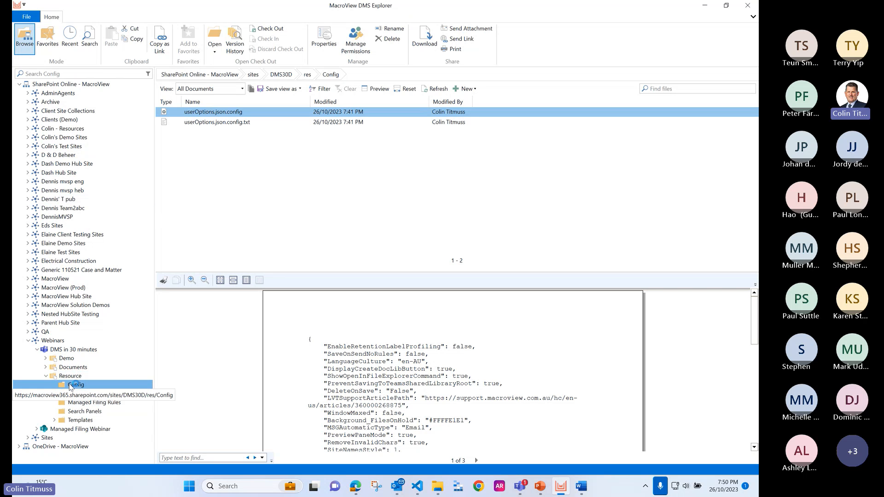
right_click(87, 413)
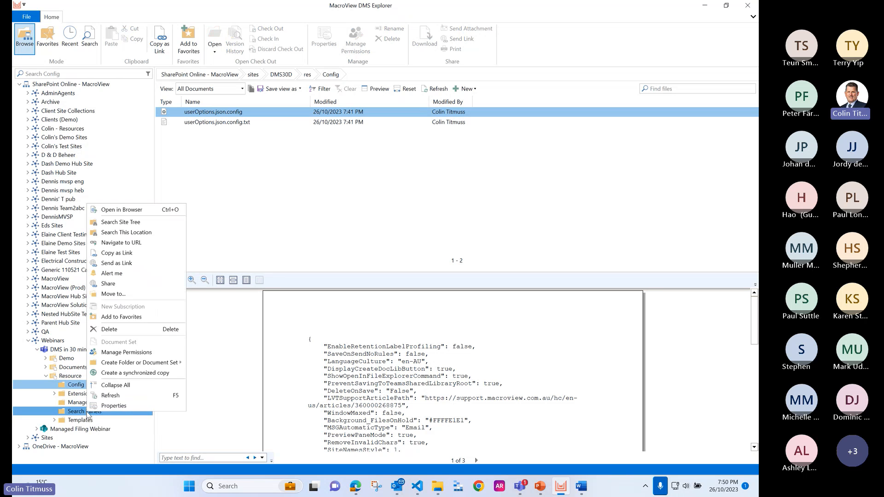
left_click(121, 254)
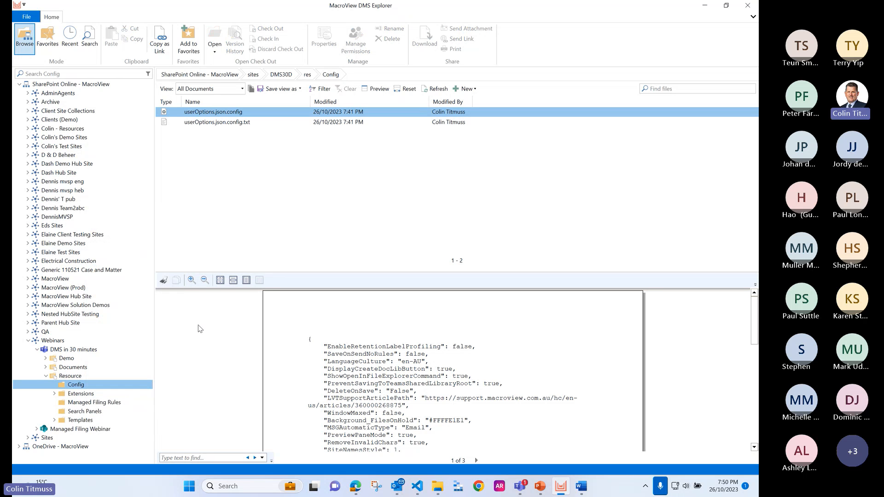
left_click(417, 487)
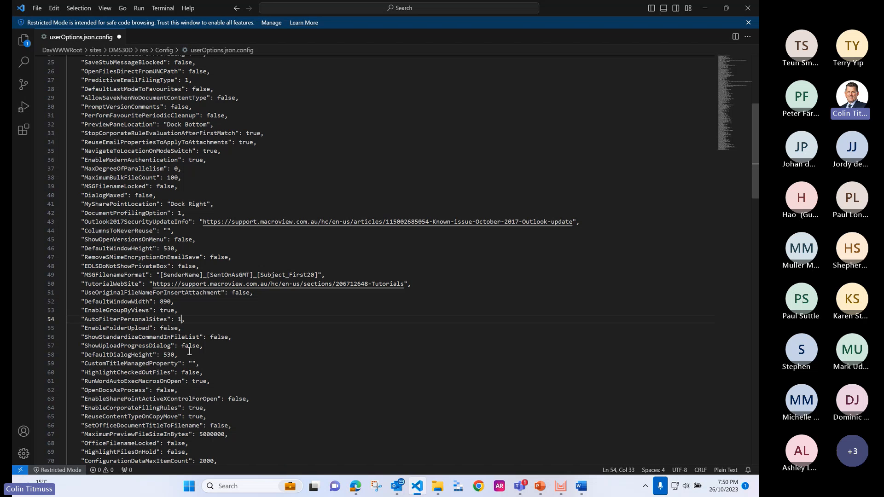
scroll(152, 384, "down", 5)
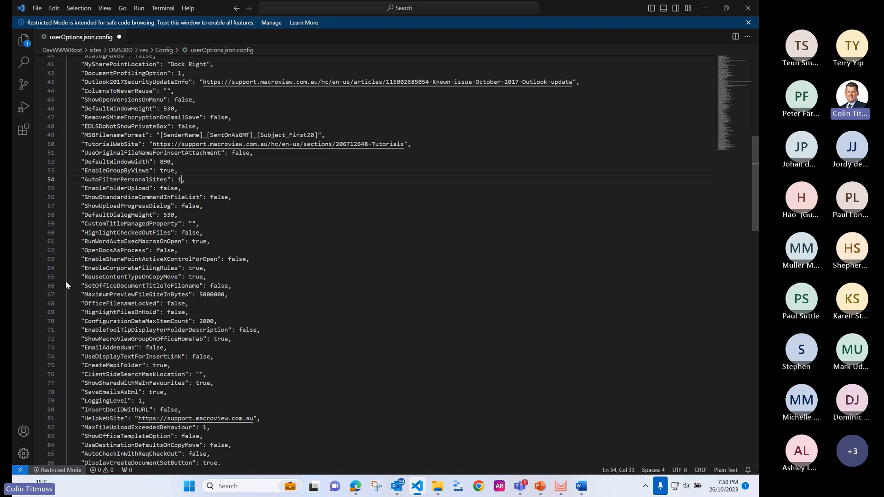
left_click(199, 374)
key("ctrl+v")
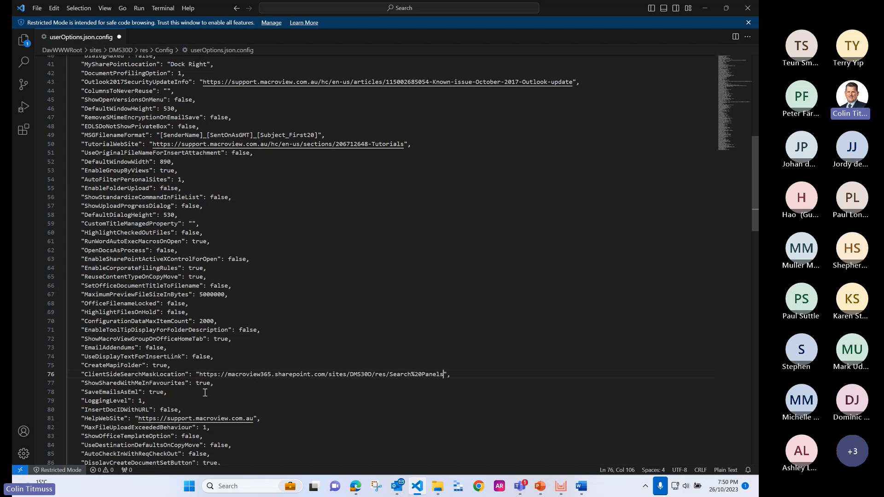
Step: Delete the InformOfGoodSave setting line from userOptions.json.config and realign the EmailProfilingOption line that follows it
scroll(216, 396, "down", 4)
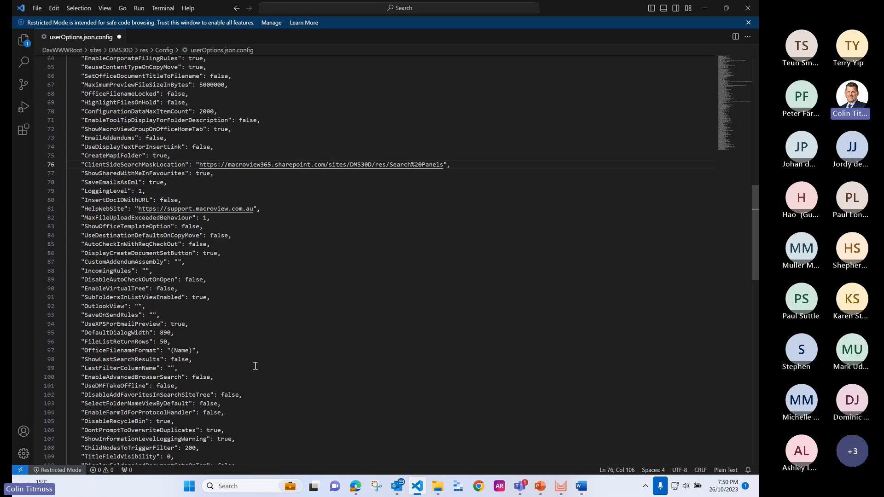
scroll(255, 365, "down", 9)
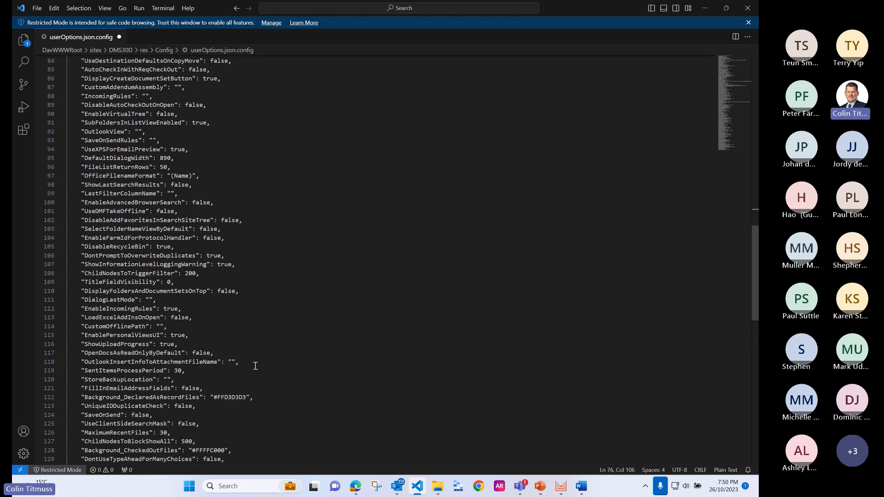
scroll(255, 366, "down", 8)
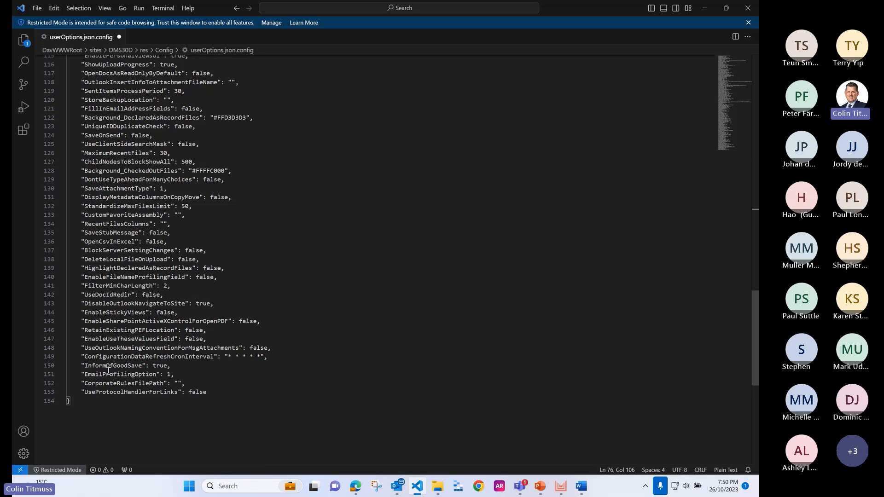
left_click(181, 366)
left_click(93, 365, "shift")
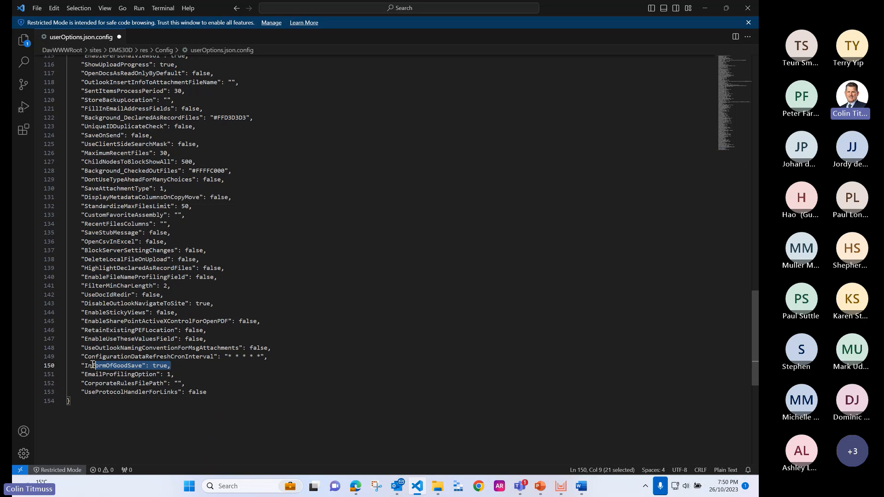
left_click_drag(94, 365, 76, 361)
key("Delete")
key("Delete")
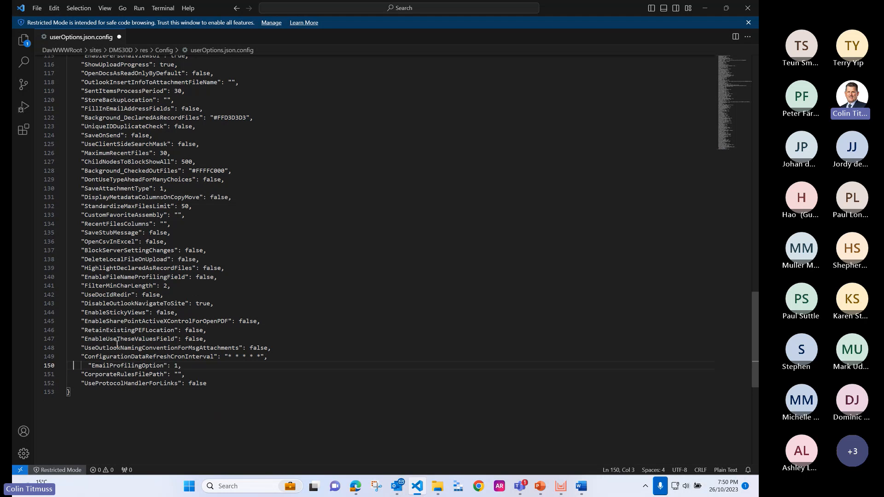
key("Delete")
key("Delete")
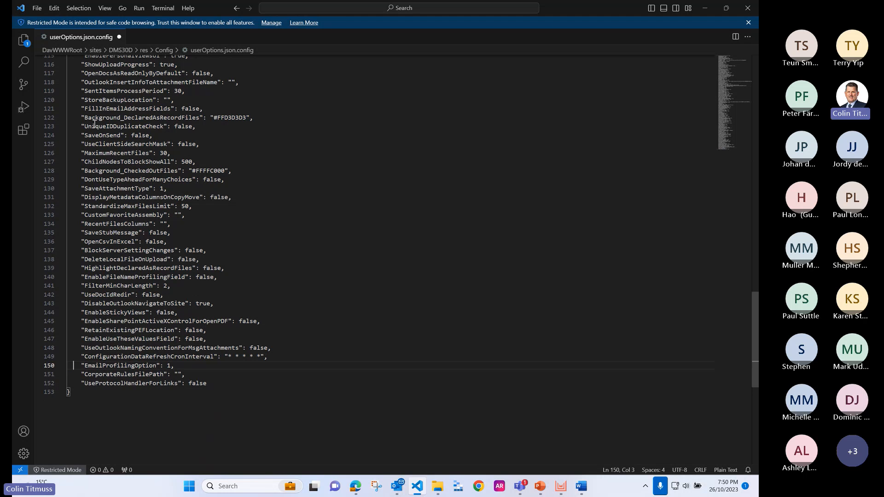
Step: Save userOptions.json.config, close the file and exit Visual Studio Code
left_click(37, 8)
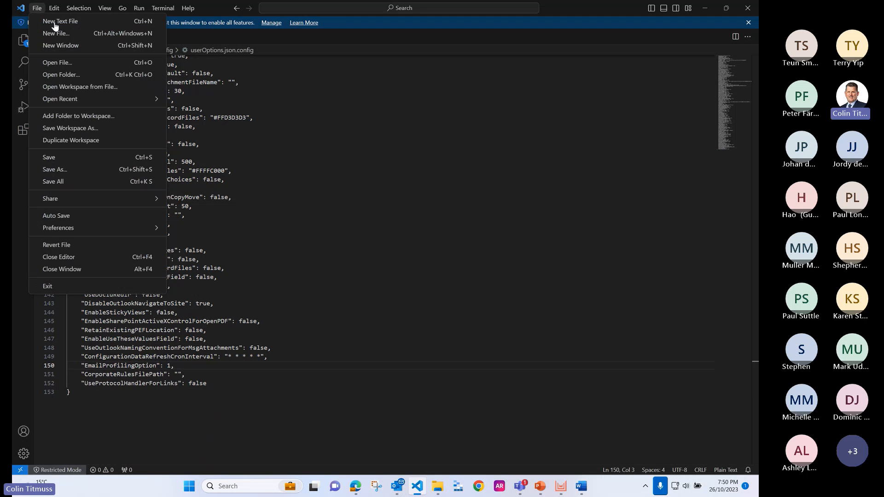
left_click(76, 158)
left_click(121, 39)
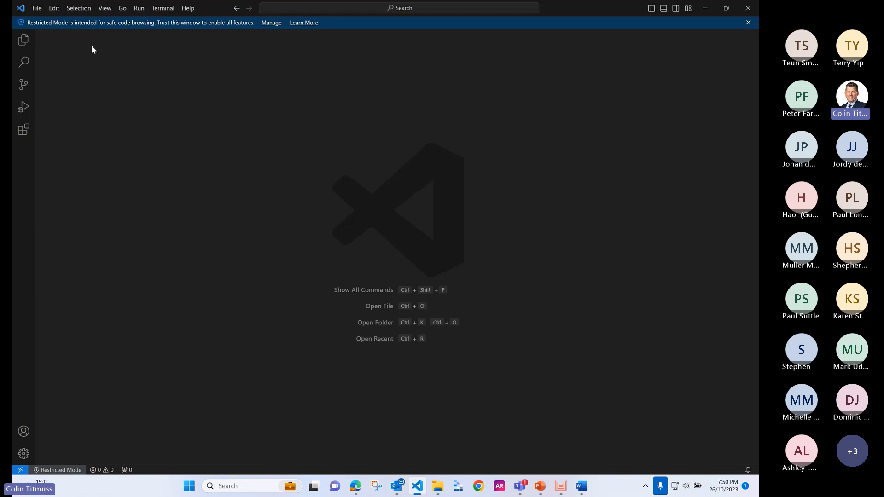
left_click(748, 8)
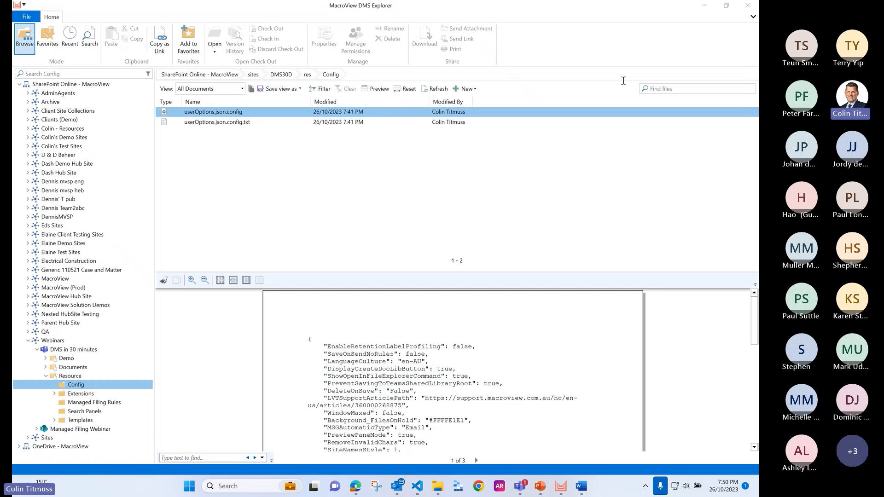
Step: Refresh the configuration data from the central configuration location in the MacroView DMS support options
left_click(34, 18)
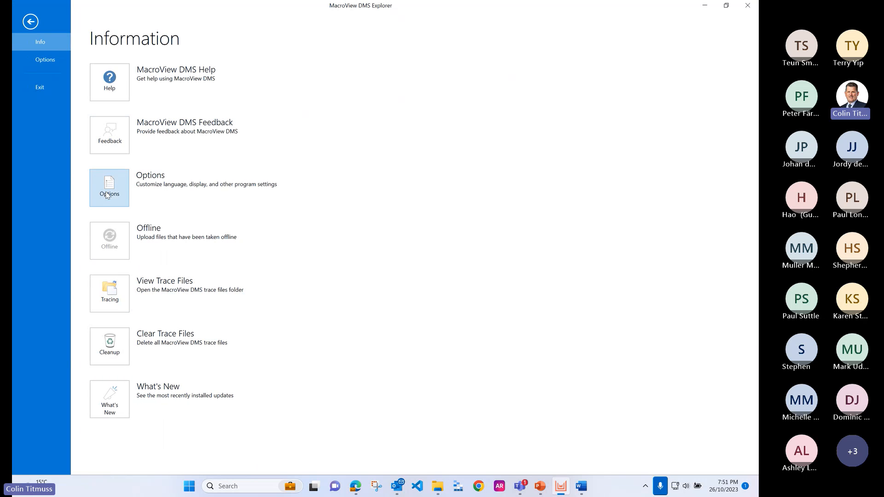
left_click(107, 195)
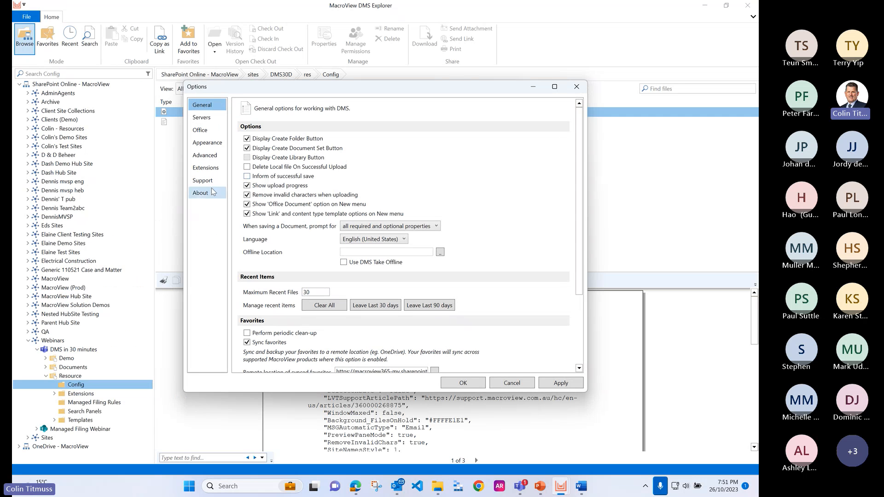
left_click(214, 184)
left_click(548, 250)
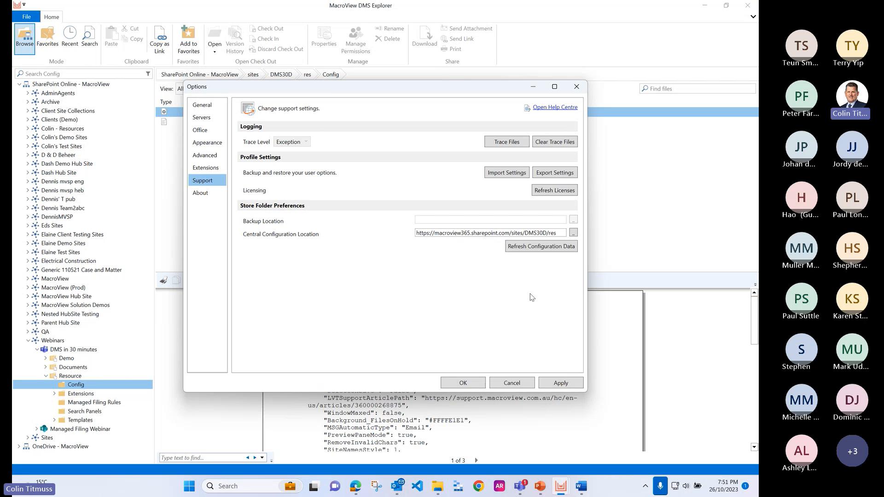
Step: Examine which General and Advanced options can still be edited, including Inform of successful save, and close the options without applying changes
left_click(206, 108)
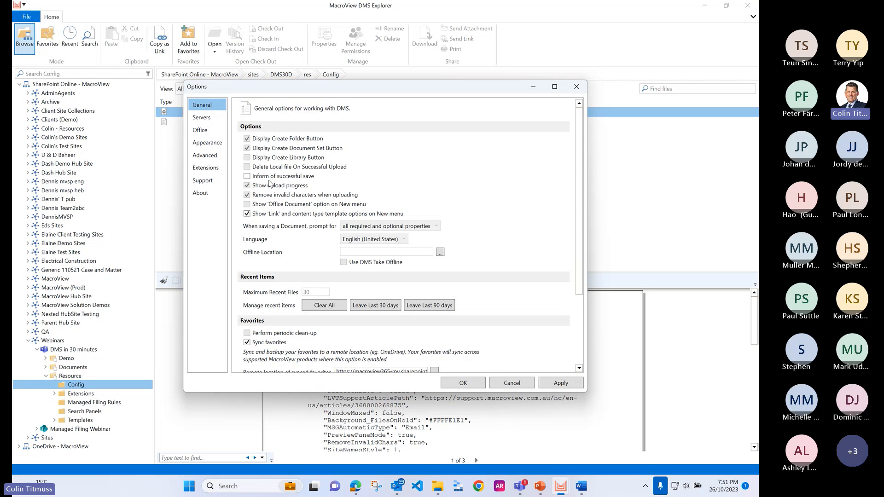
left_click(247, 176)
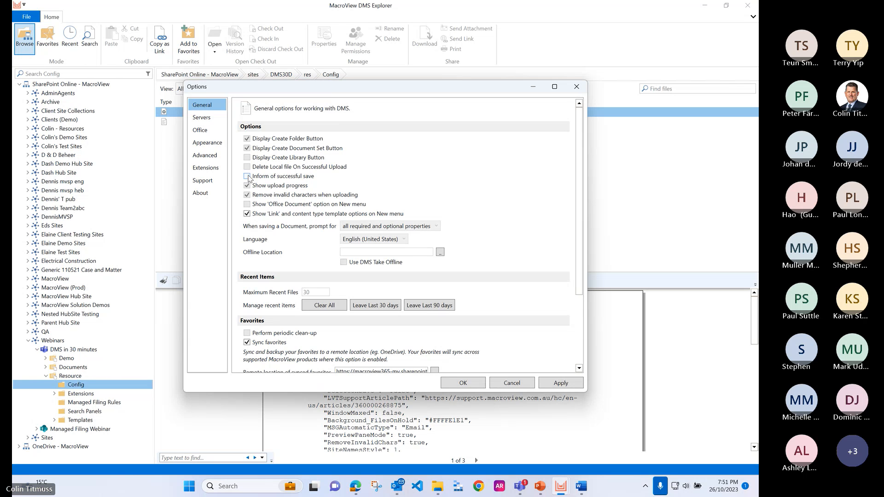
left_click(205, 155)
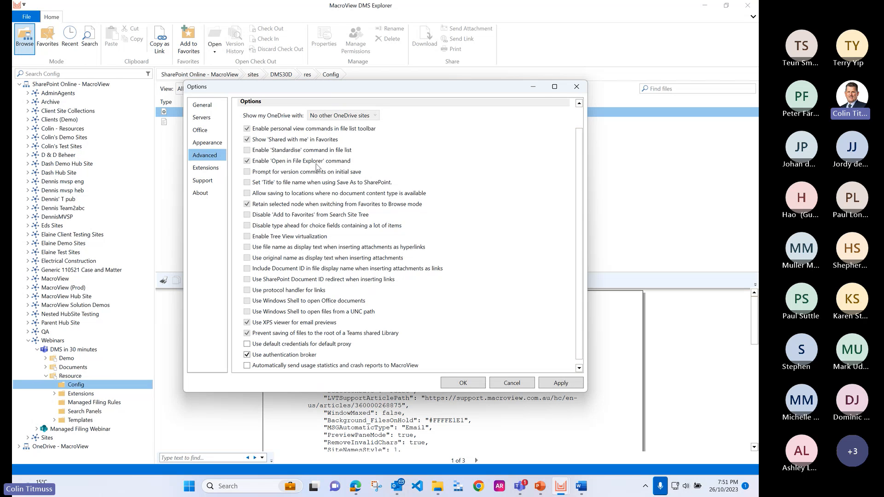
scroll(312, 200, "up", 2)
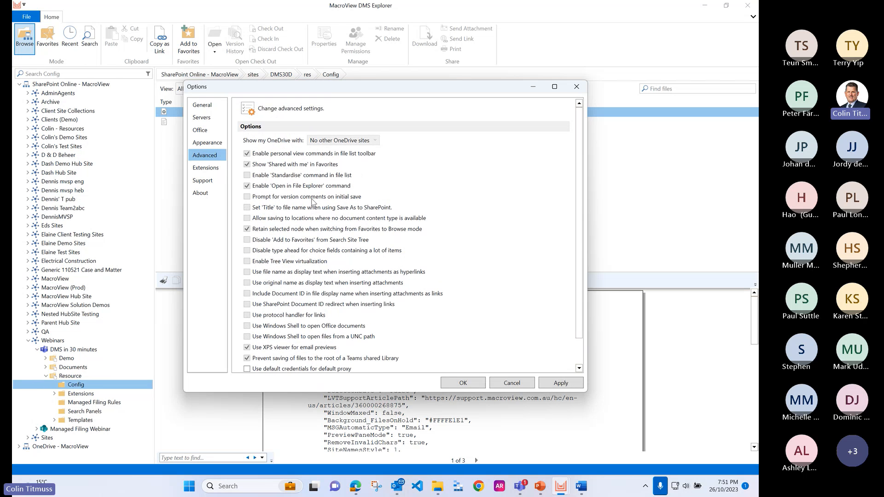
left_click(517, 385)
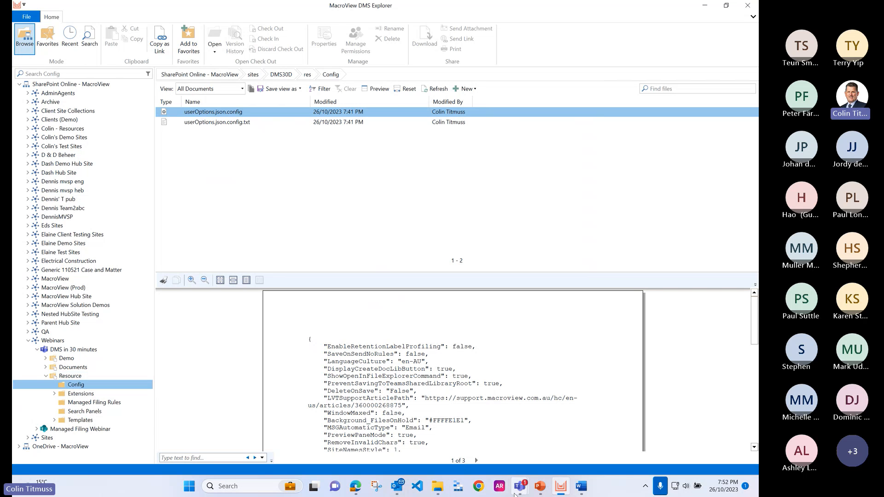
Step: Switch to the PowerPoint slide show and go back to the Recap slide
left_click(541, 489)
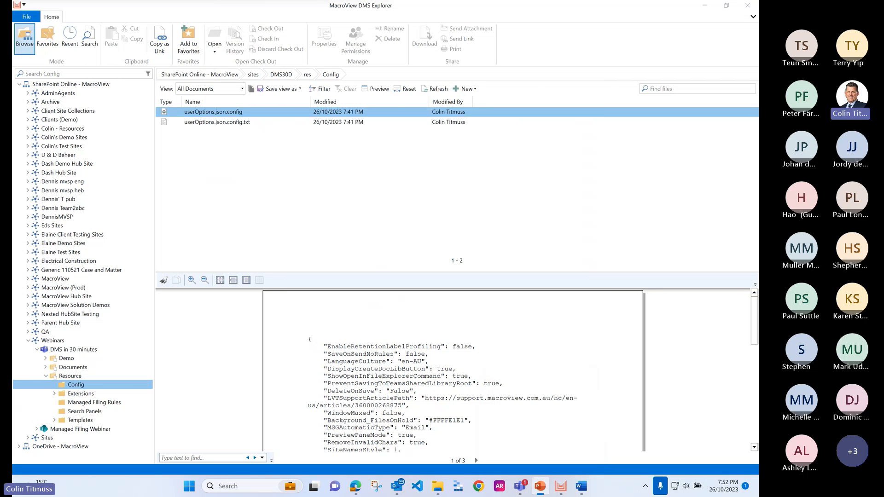
key("alt+Tab")
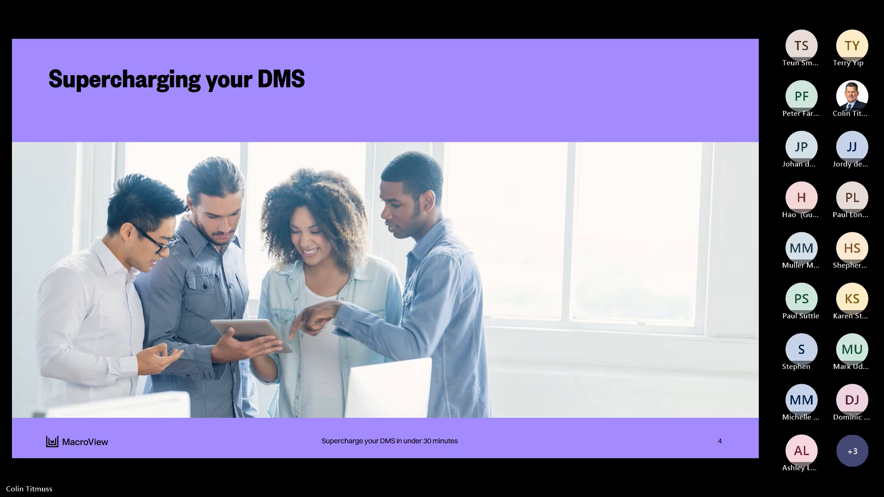
scroll(433, 234, "up", 1)
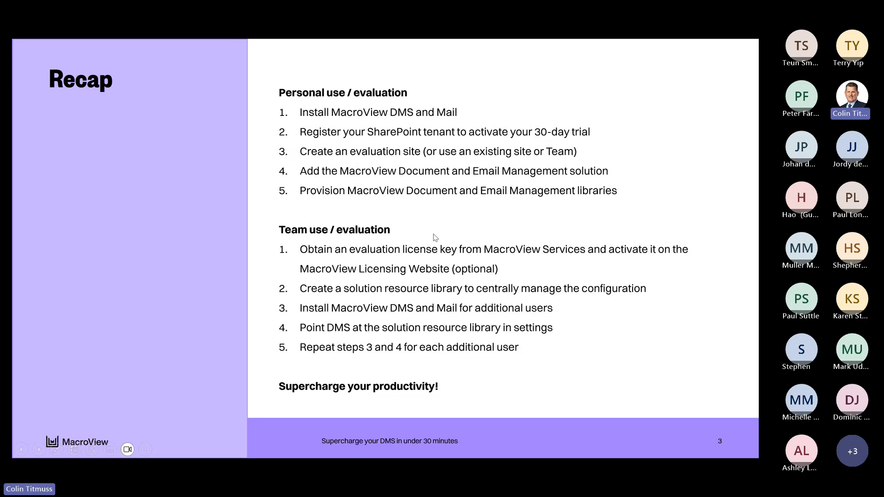